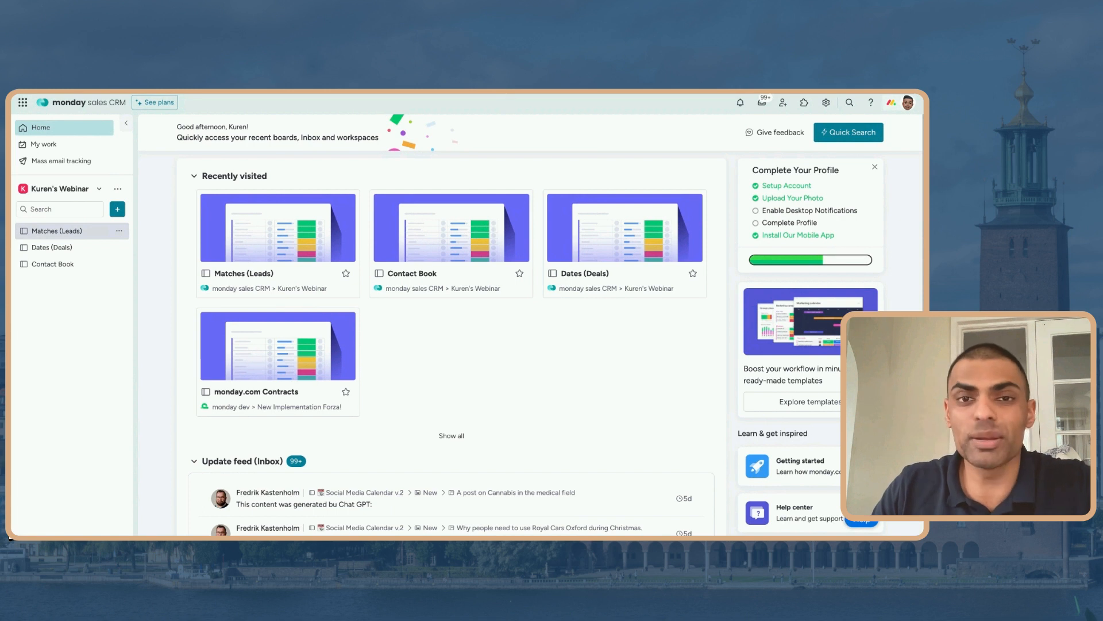
- Review the Matches (Leads), Dates (Deals) and Contact Book boards and the status labels available for a match
click(57, 230)
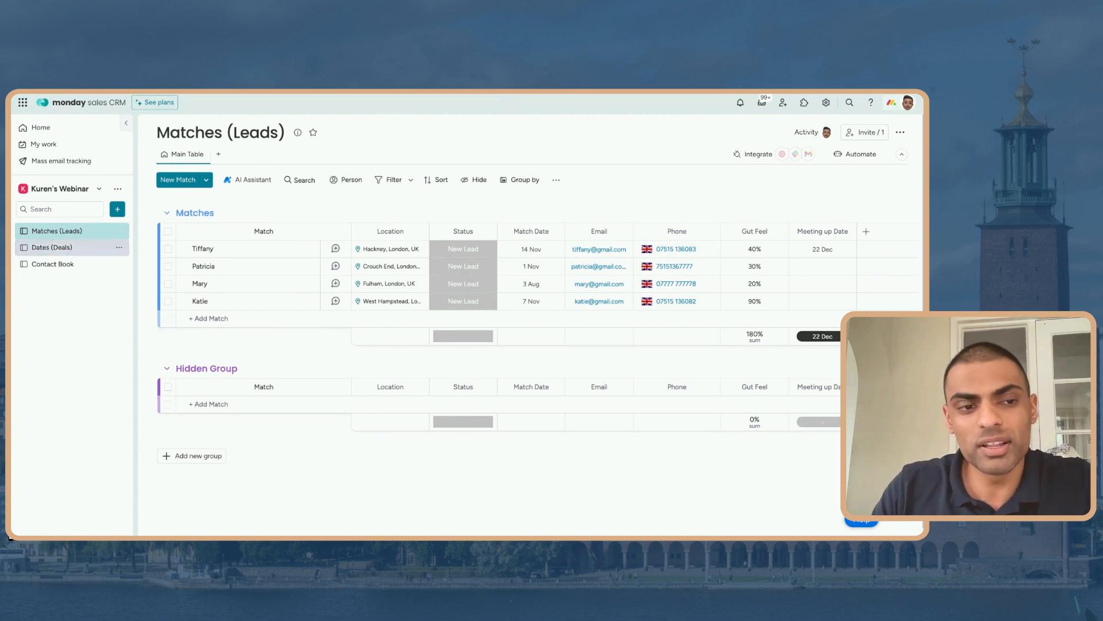
click(52, 249)
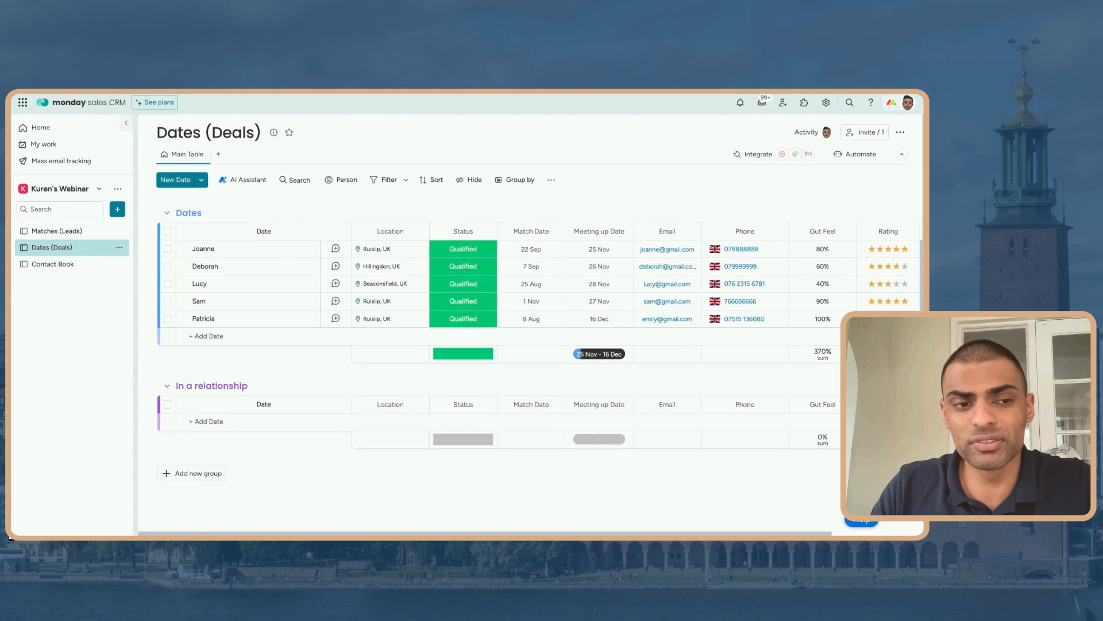
click(54, 268)
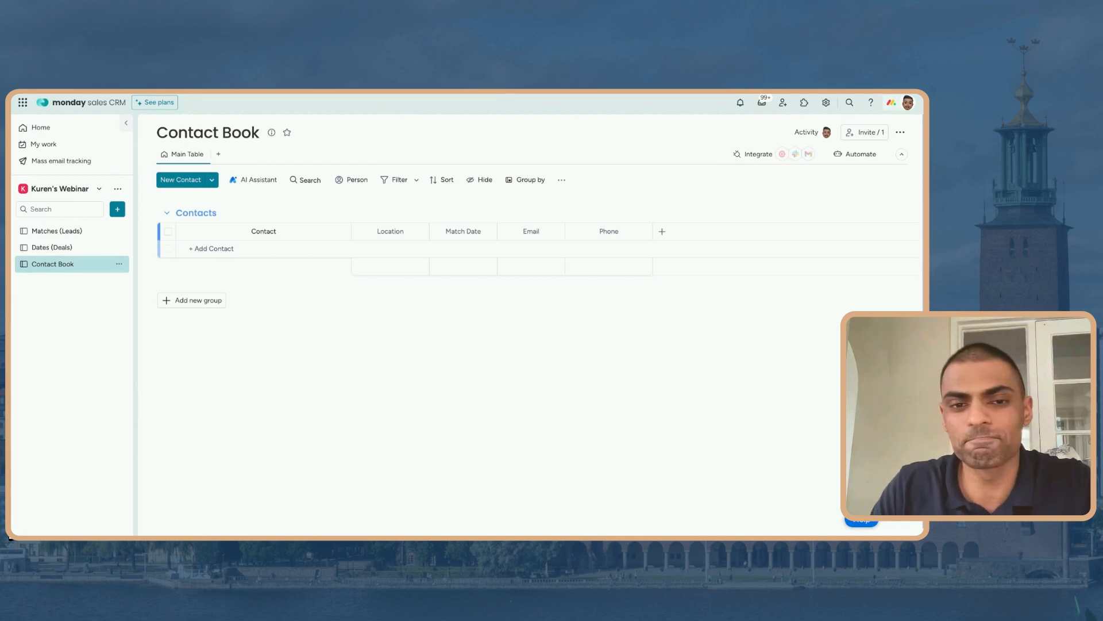
click(47, 232)
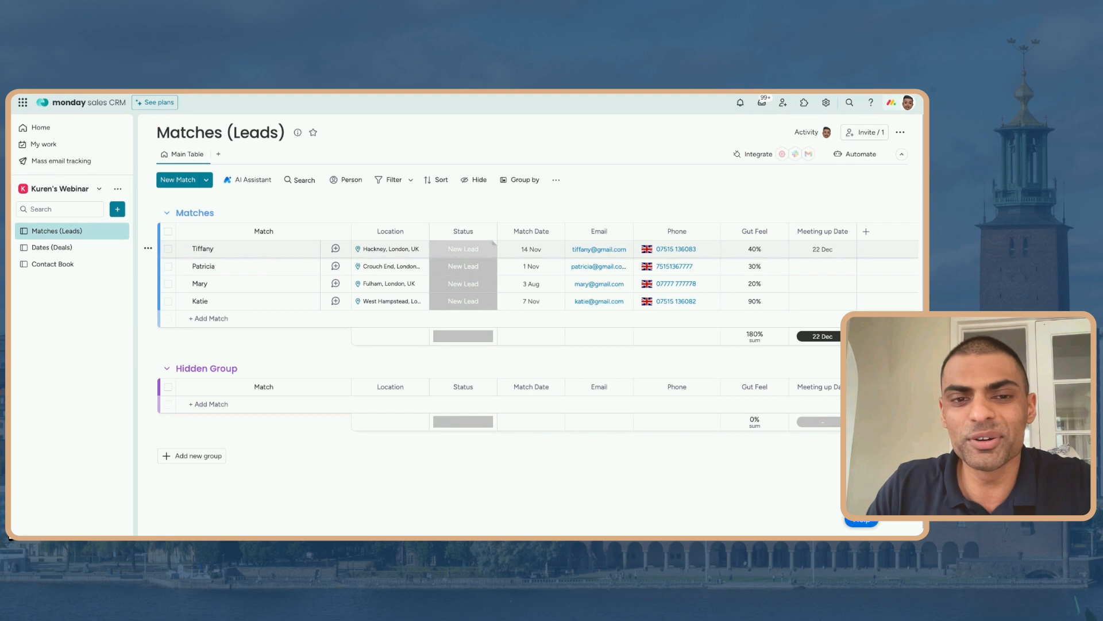
click(463, 248)
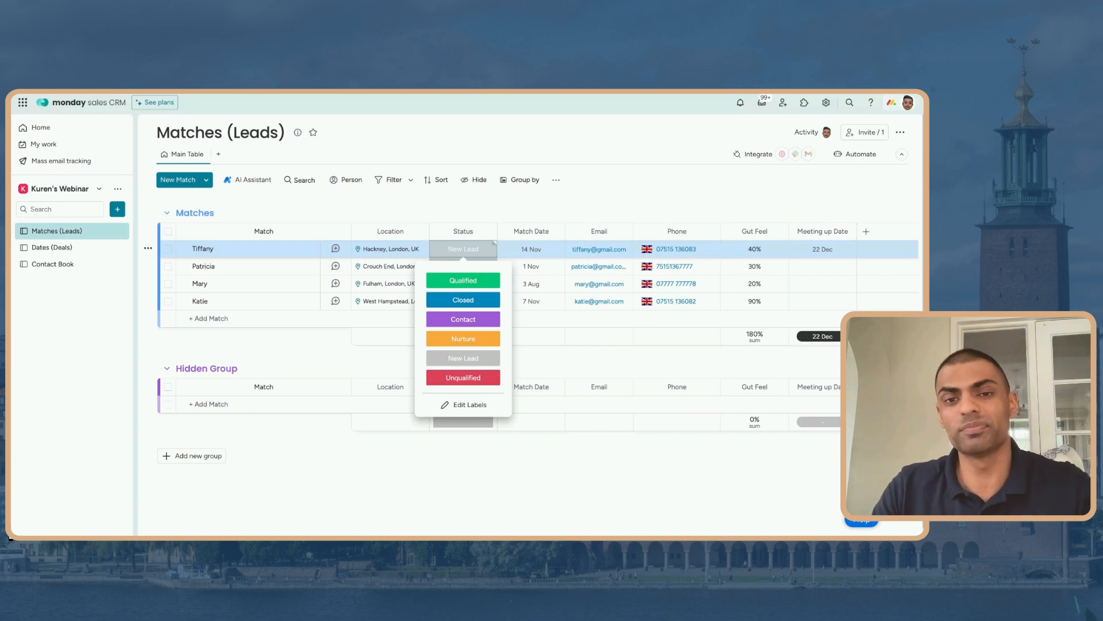
click(531, 232)
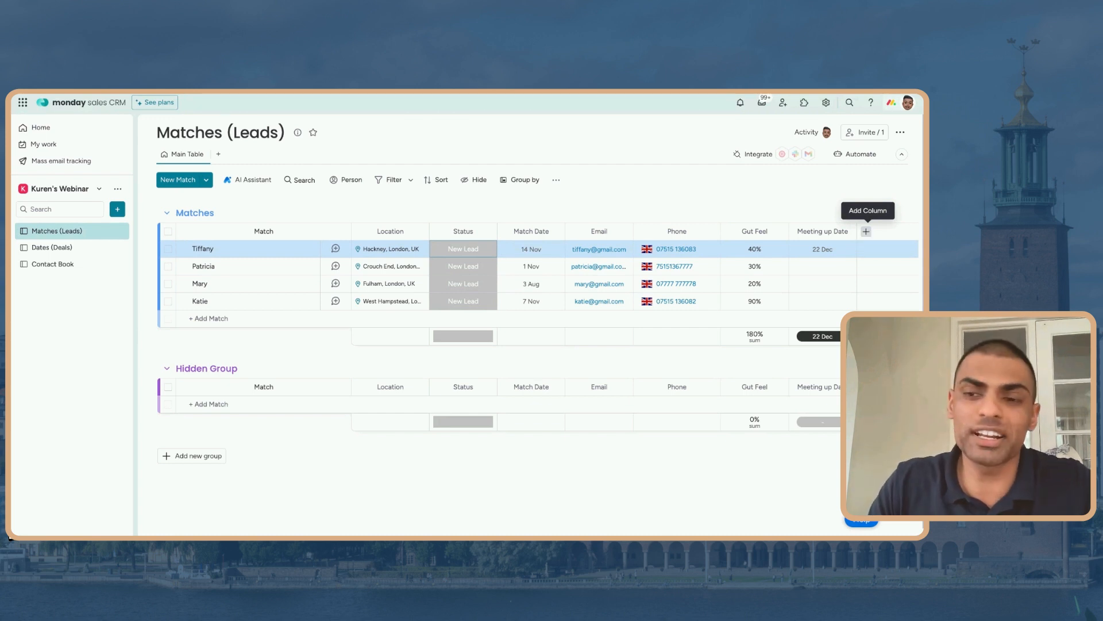
- Add a Formula column to the Matches (Leads) board and enter DAYS(TODAY(),{Match Date}) as its formula
click(865, 231)
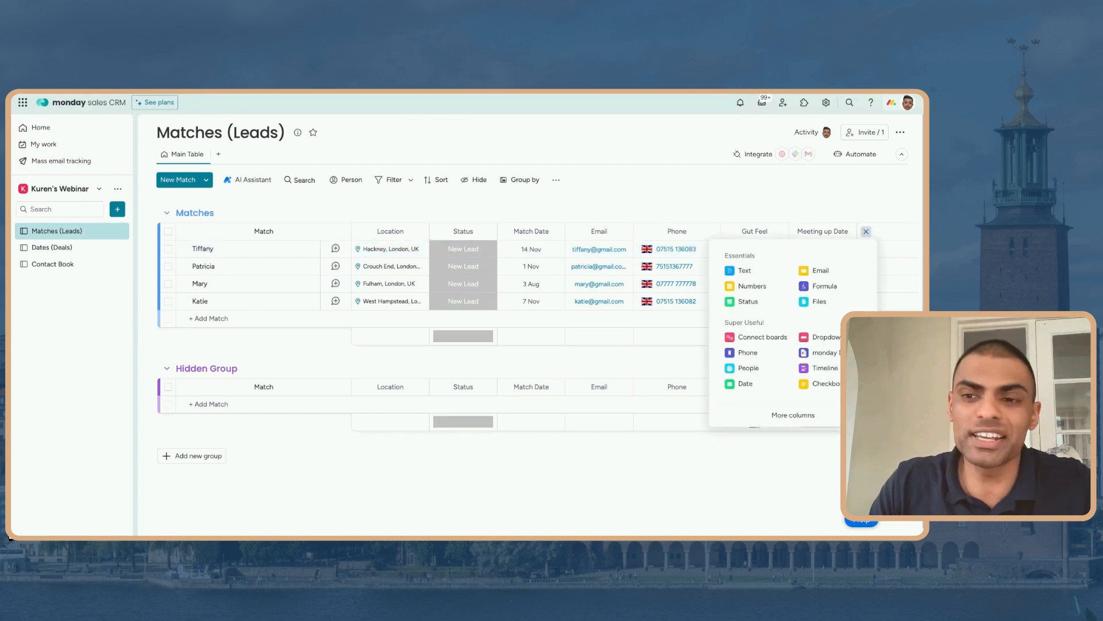
click(825, 288)
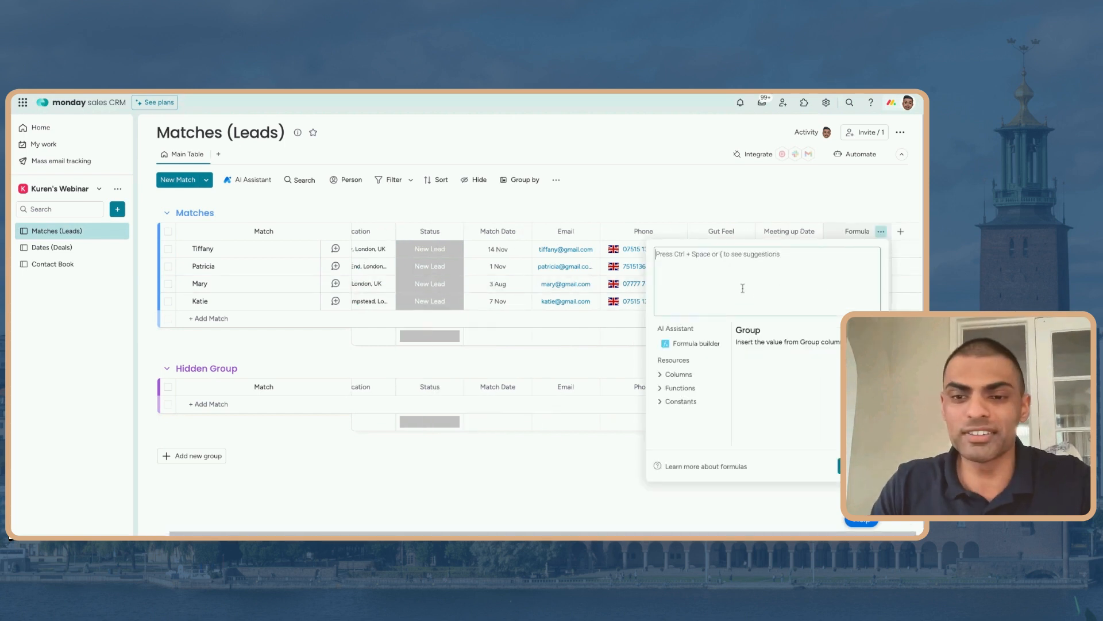
text(DA)
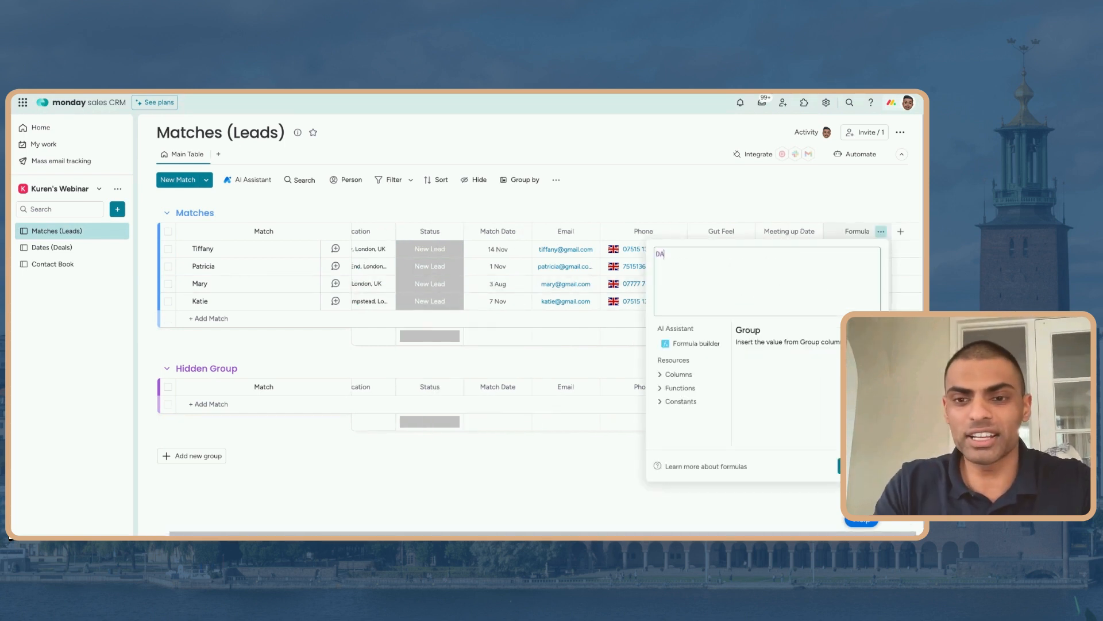
text(YS(TO)
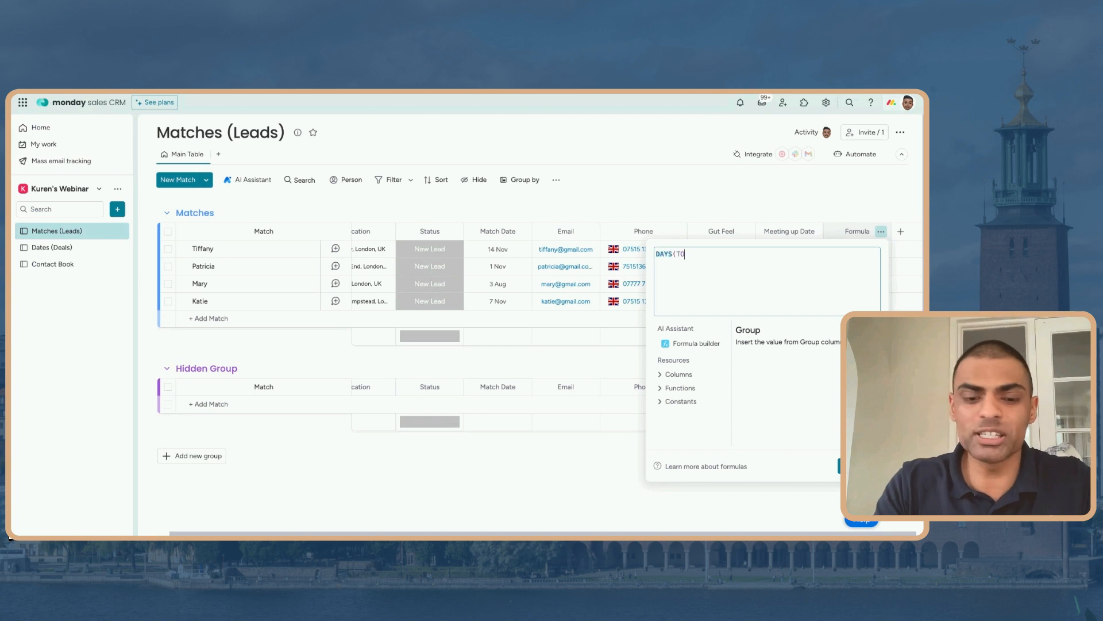
text(DAY(),)
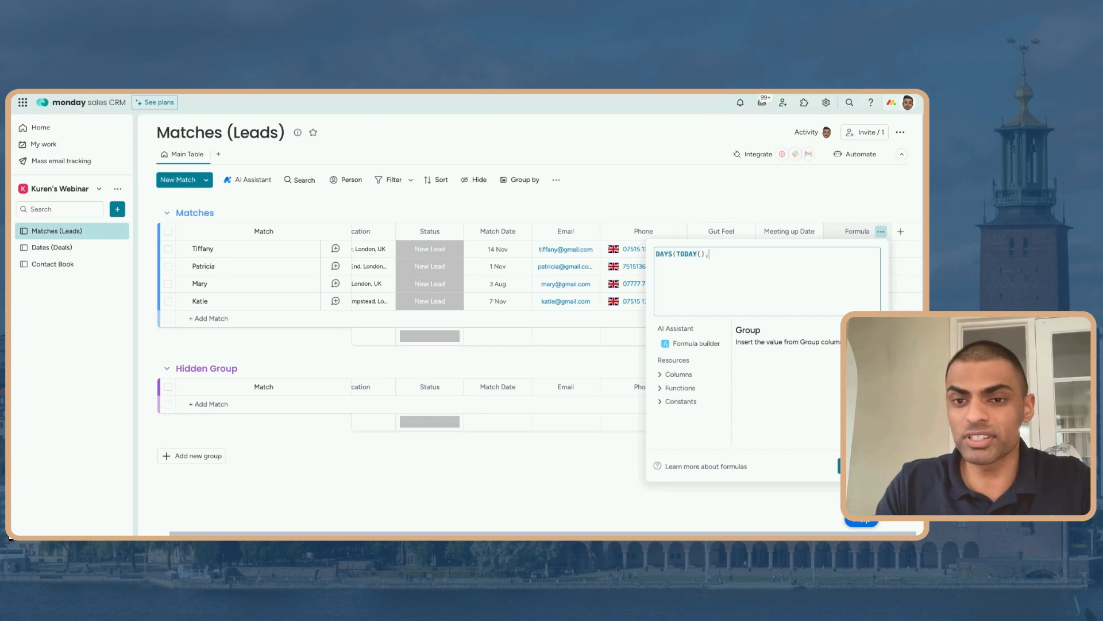
click(662, 376)
scroll(690, 394, down, 3)
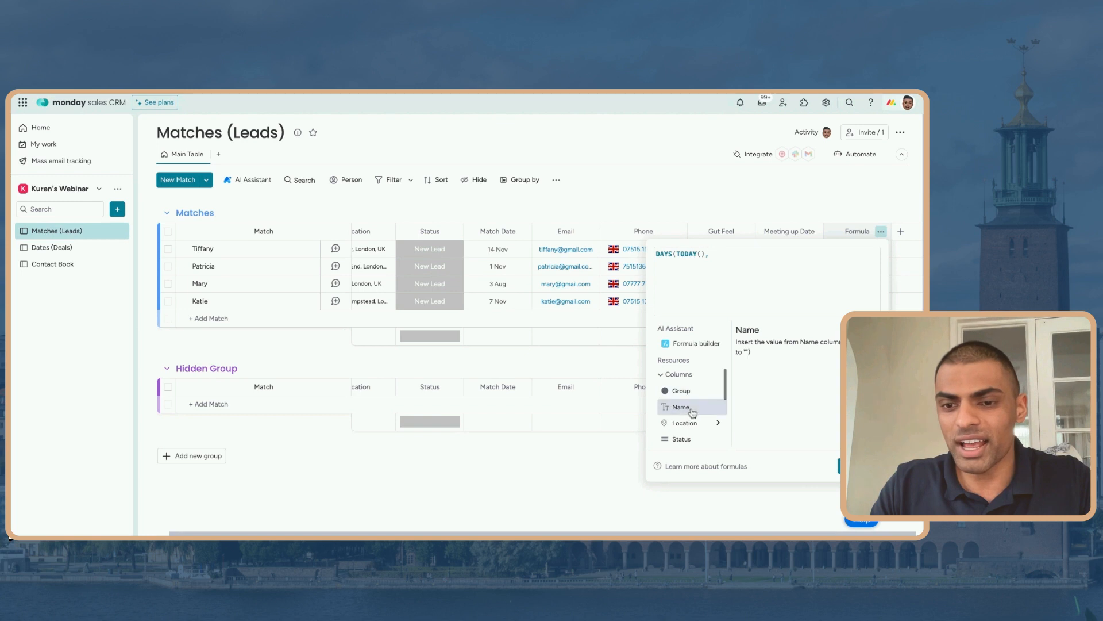
click(691, 386)
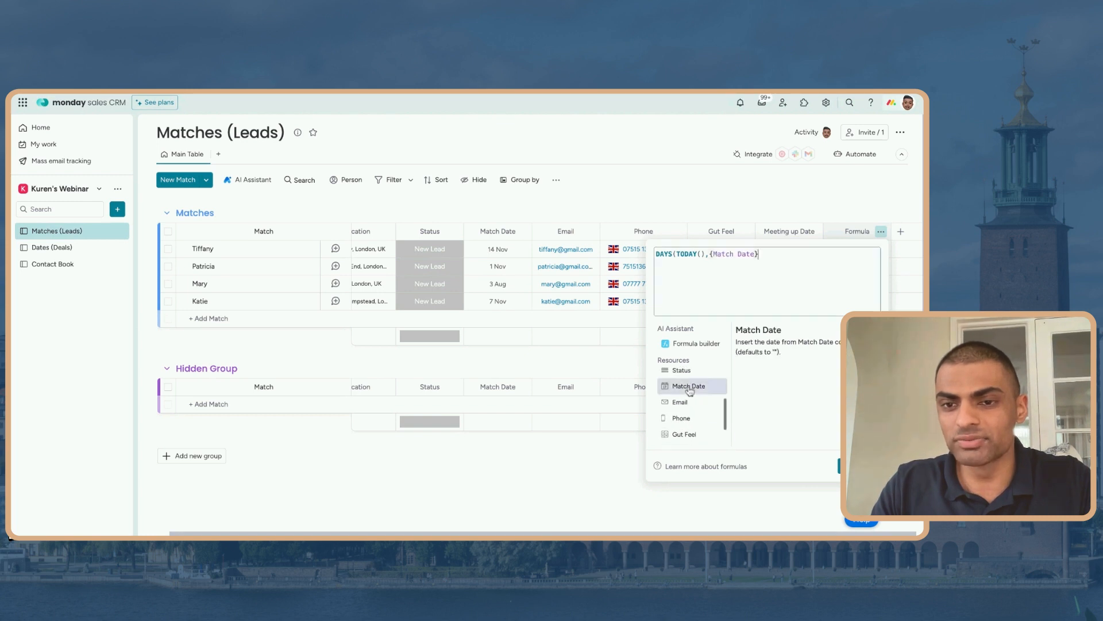
text())
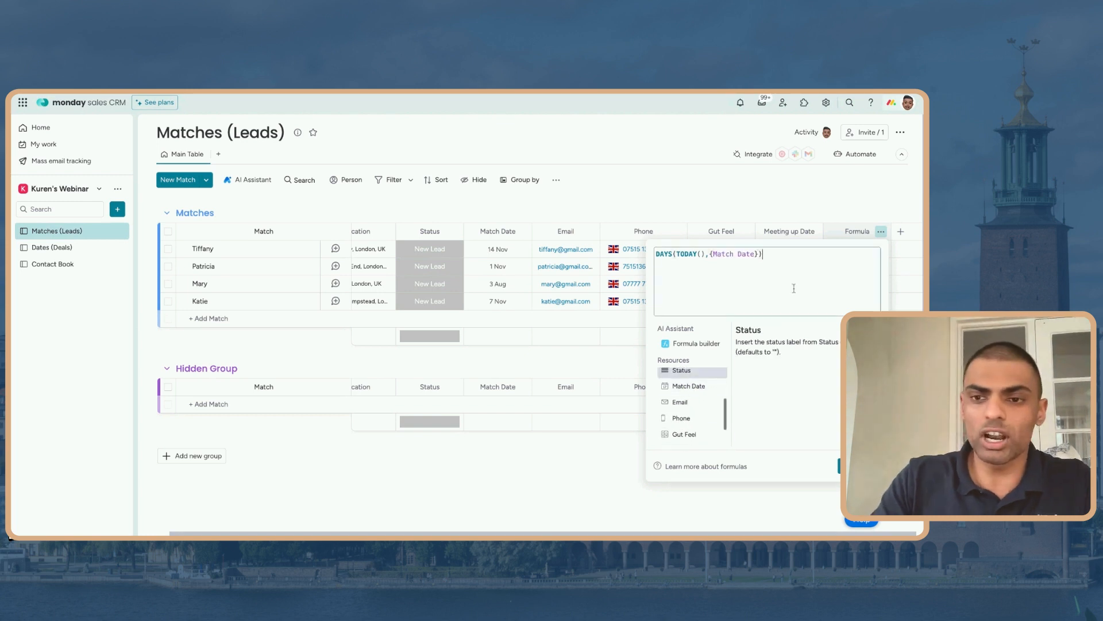
- Wrap the formula in ROUND with 0 decimals, giving ROUND(DAYS(TODAY(),{Match Date}),0), and save it
click(657, 254)
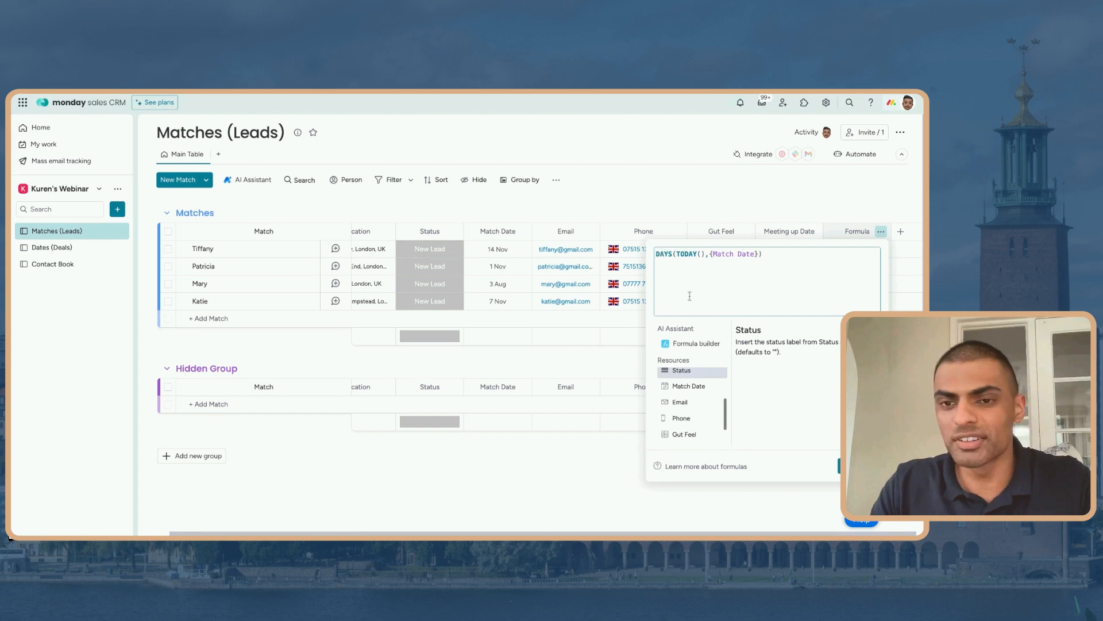
text(ROUND)
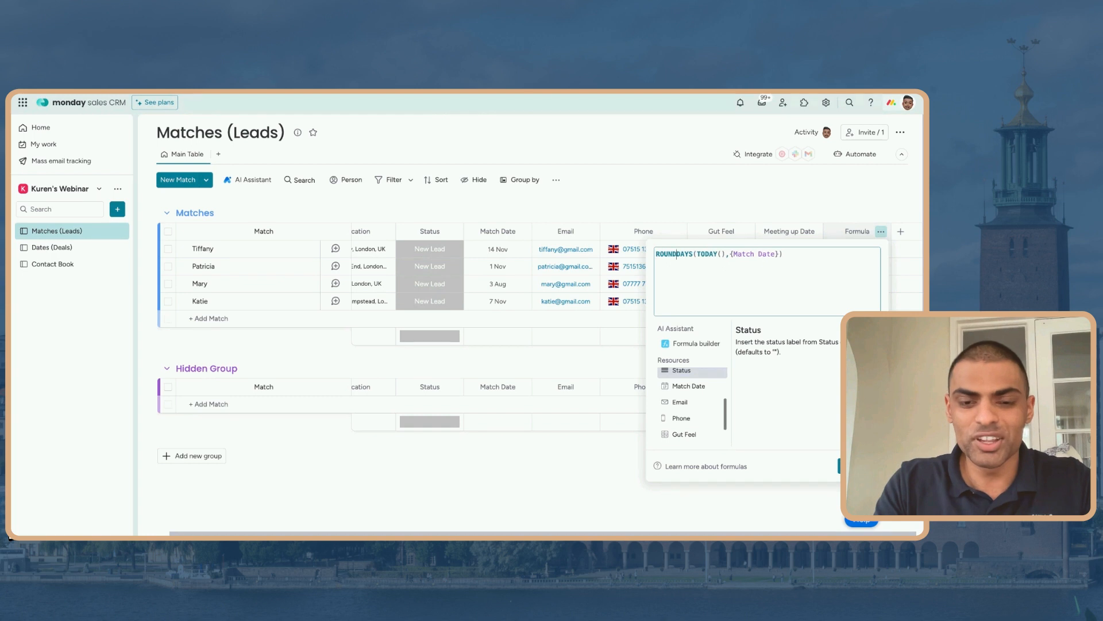
text(()
click(804, 254)
text(,0))
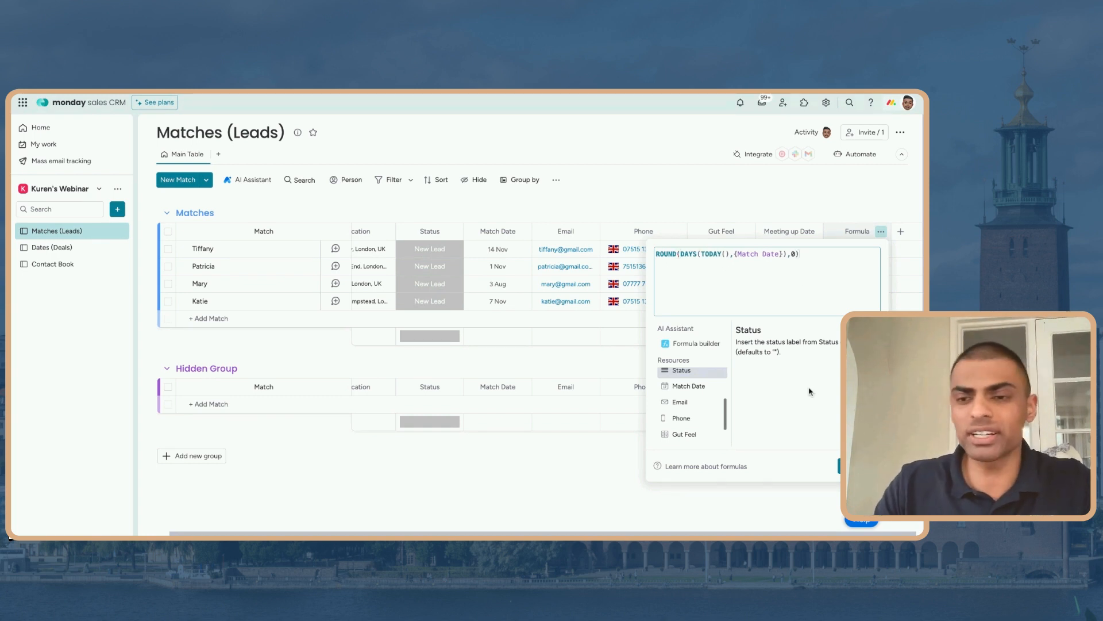
click(840, 464)
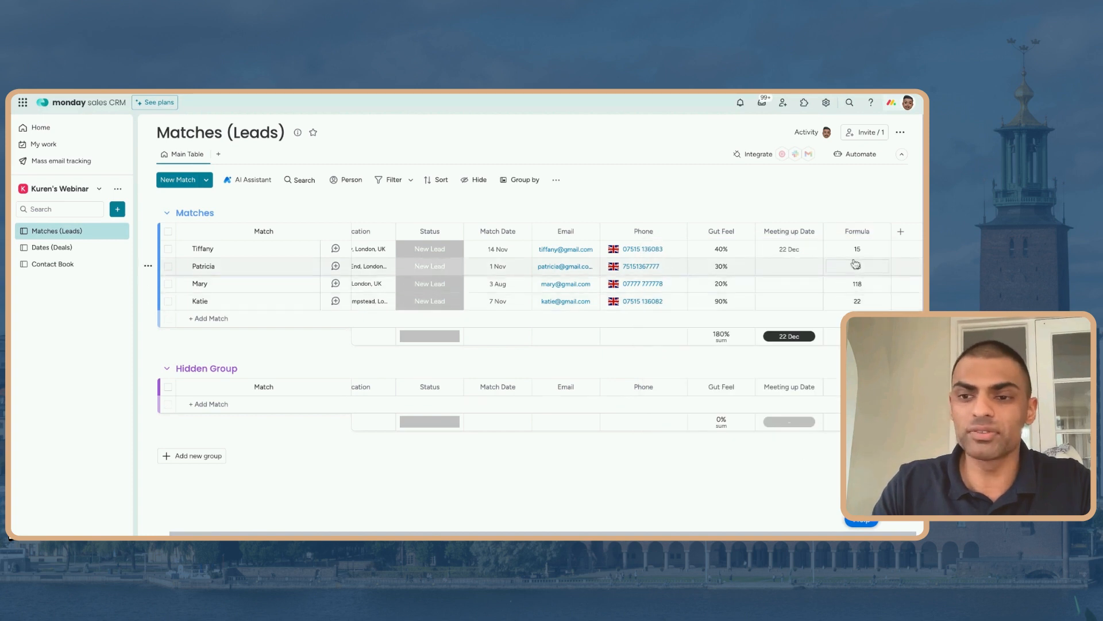
- Append -1 to the column's formula so it reads ROUND(DAYS(TODAY(),{Match Date}),0)-1, and save it
click(827, 248)
text(-1)
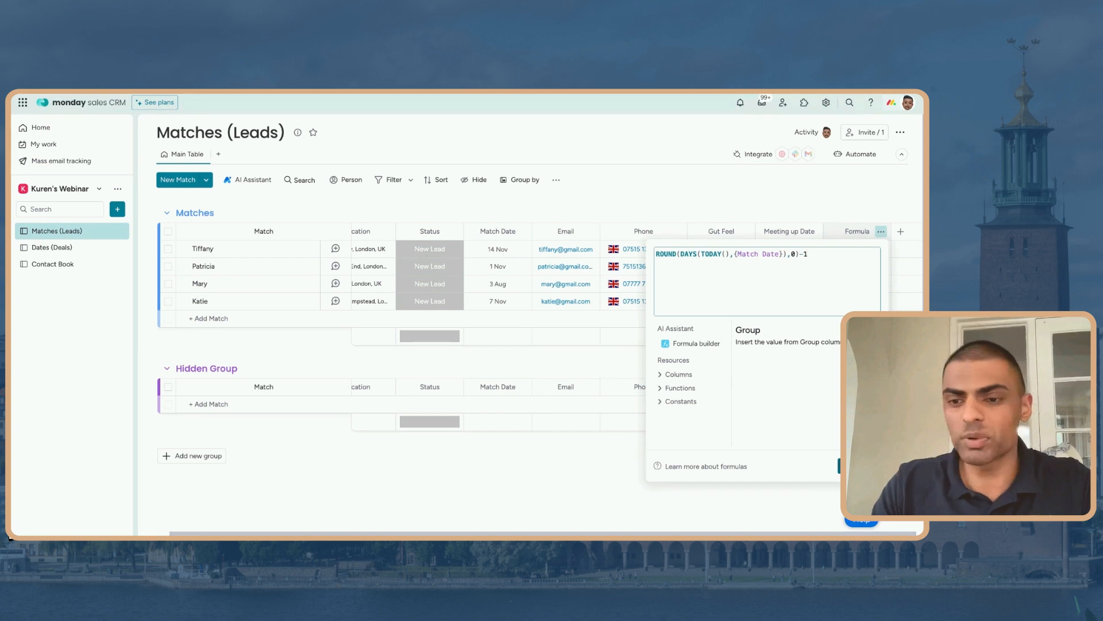
click(859, 466)
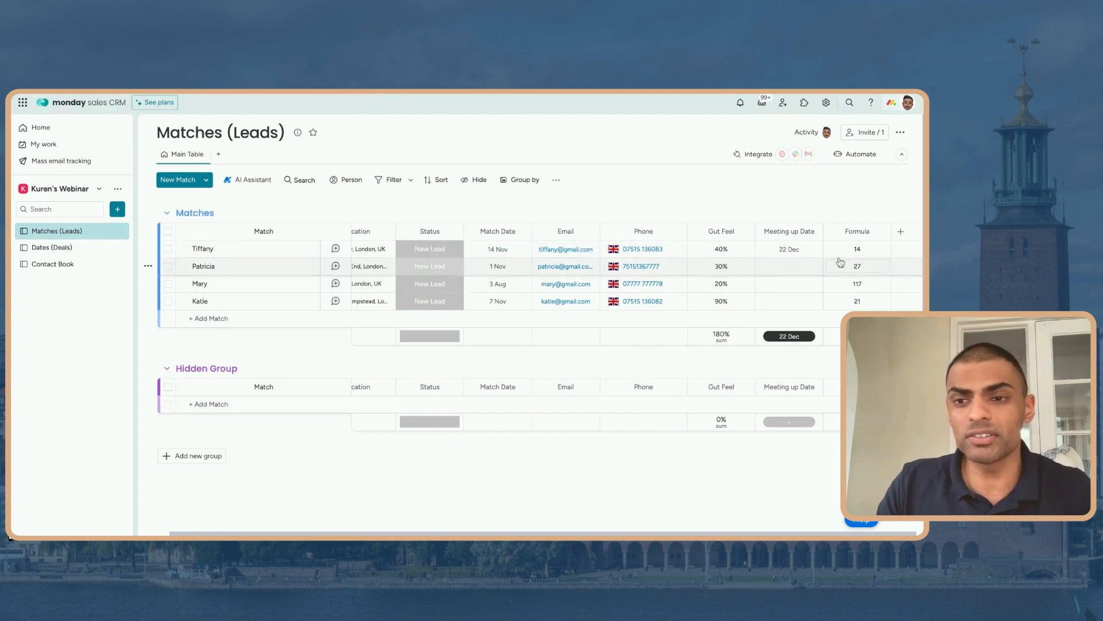
- Rename the Formula column to "Days elapsed since Match Date"
click(849, 233)
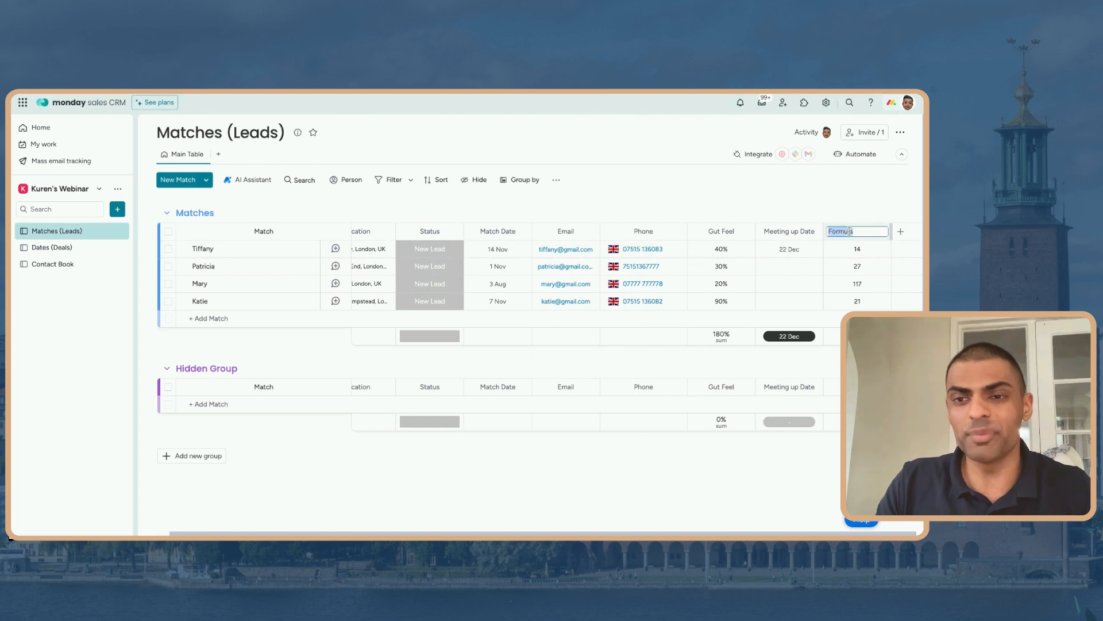
text(Days)
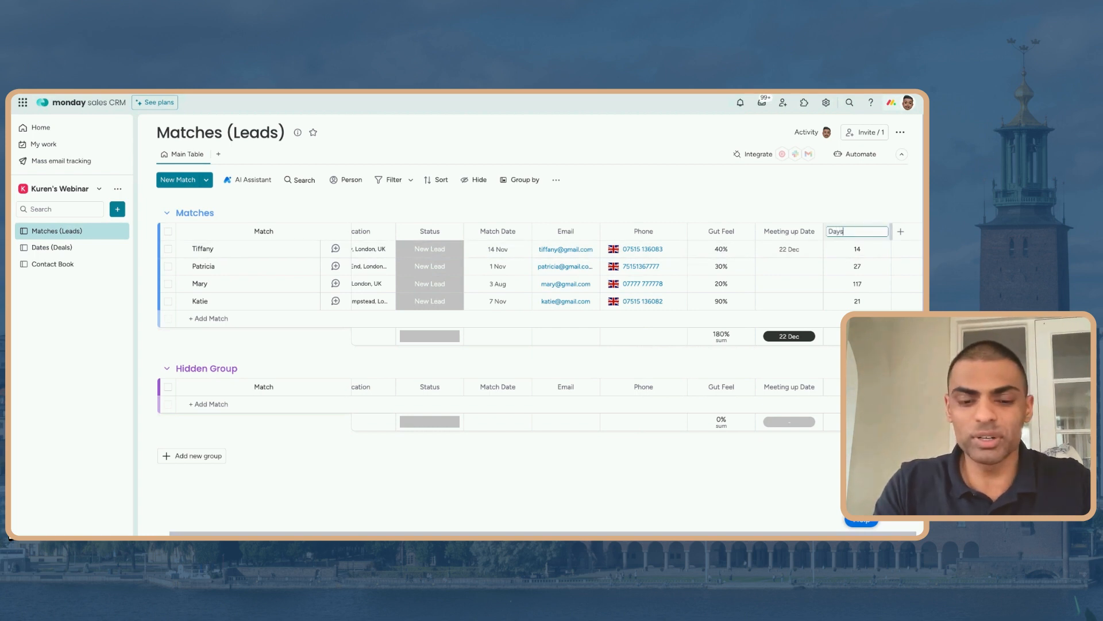
text( elapsed sin)
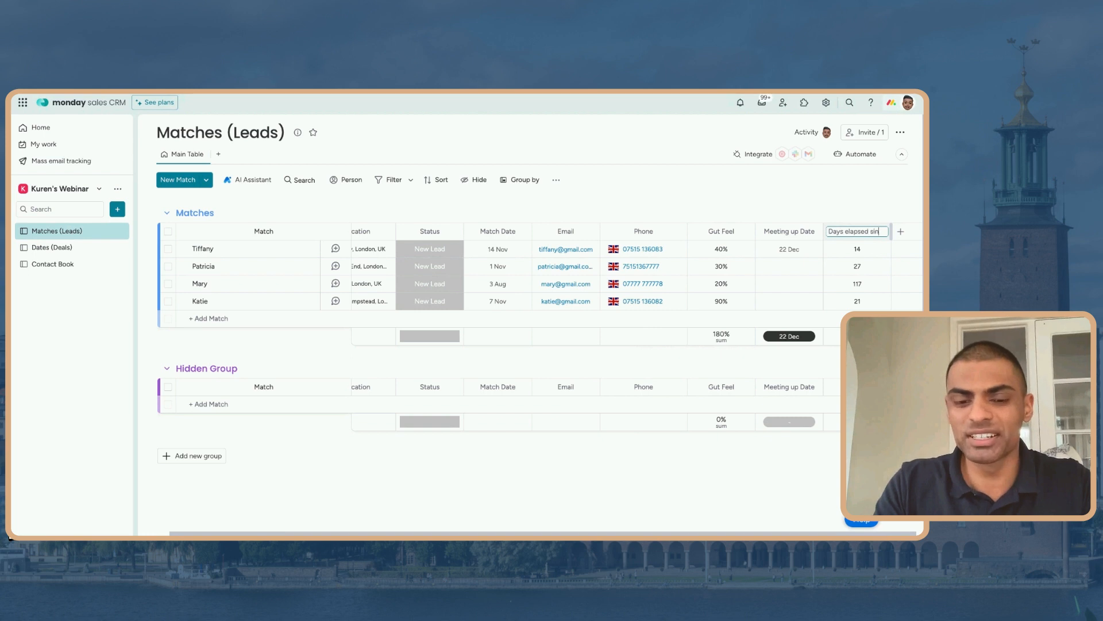
text(ce Match Date)
key(Return)
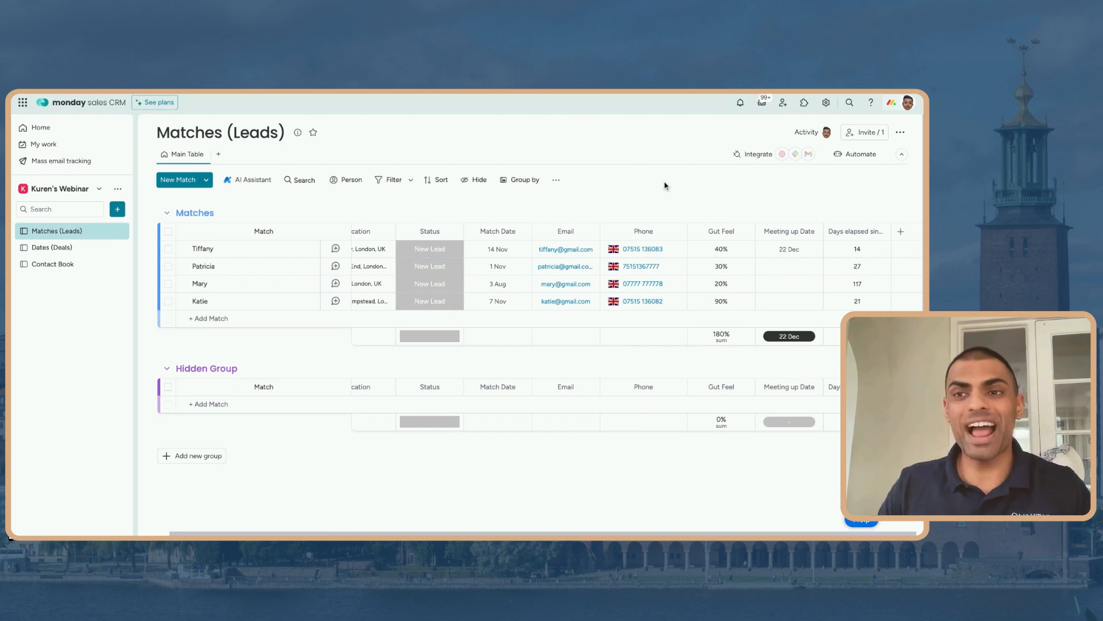
- Start a conditional coloring rule for cells in the Matches (Leads) table with pink as its color
click(557, 180)
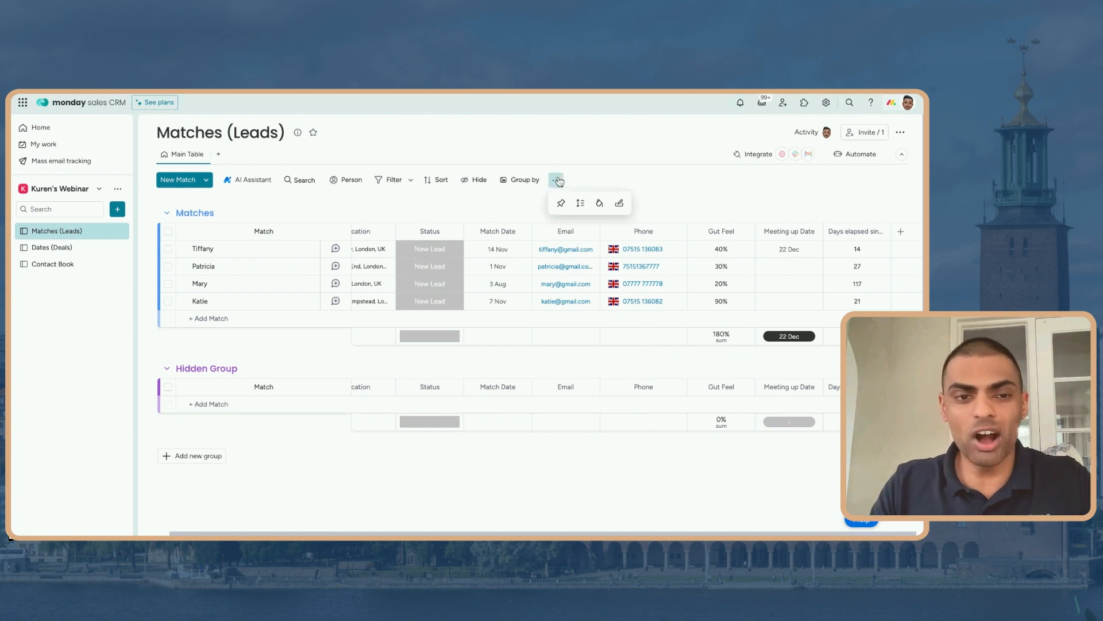
click(601, 208)
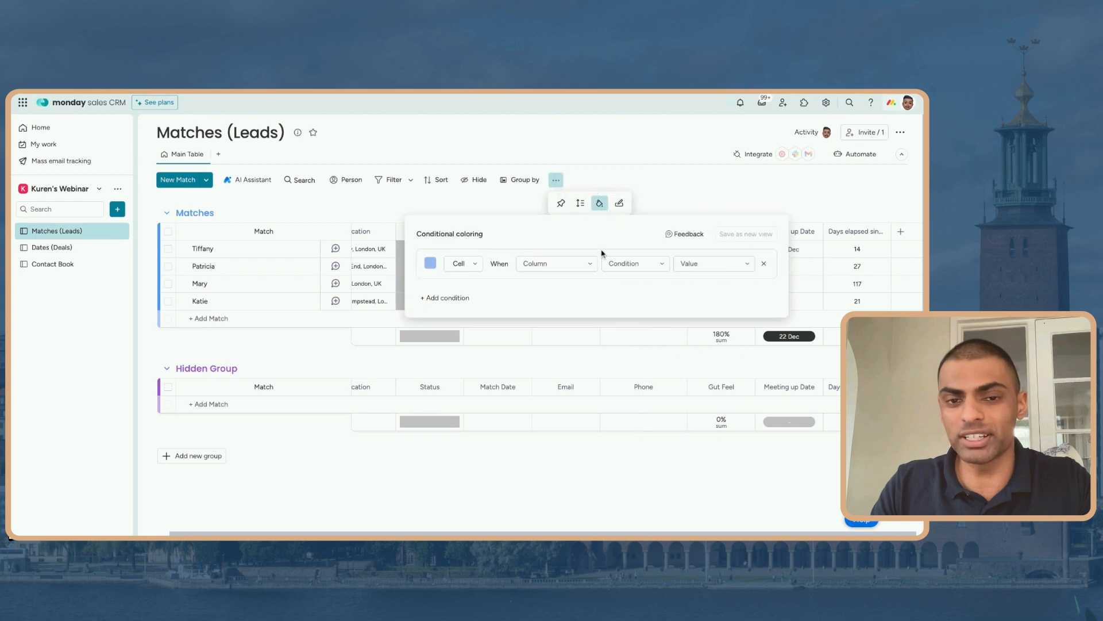
click(428, 263)
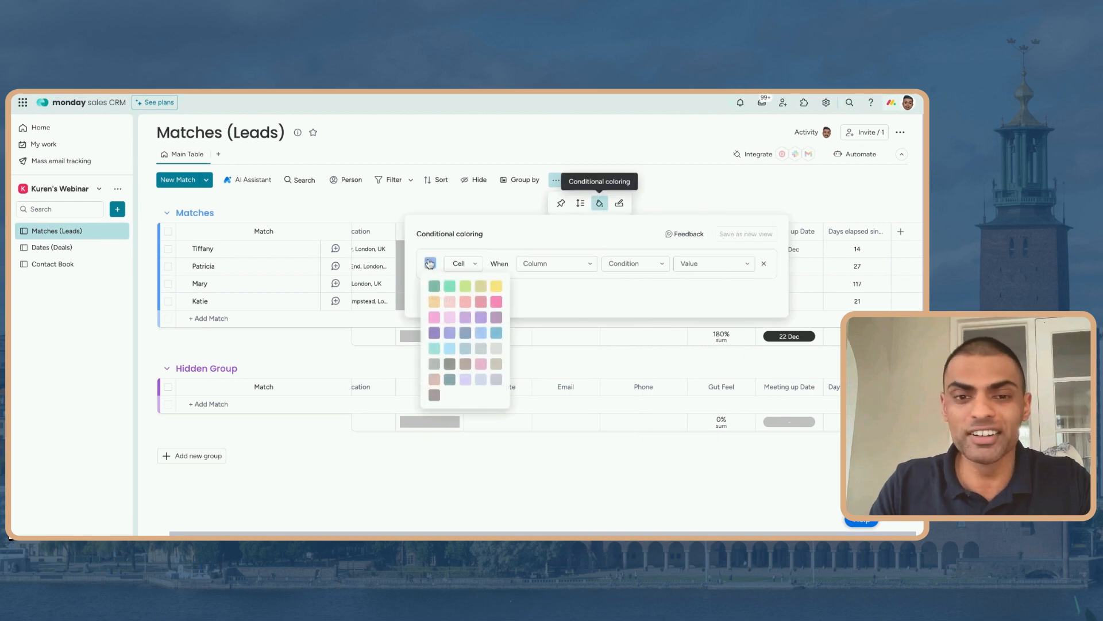
click(496, 303)
- Make the coloring rule apply when Days elapsed since Match Date is >= 30
click(537, 265)
scroll(550, 397, down, 2)
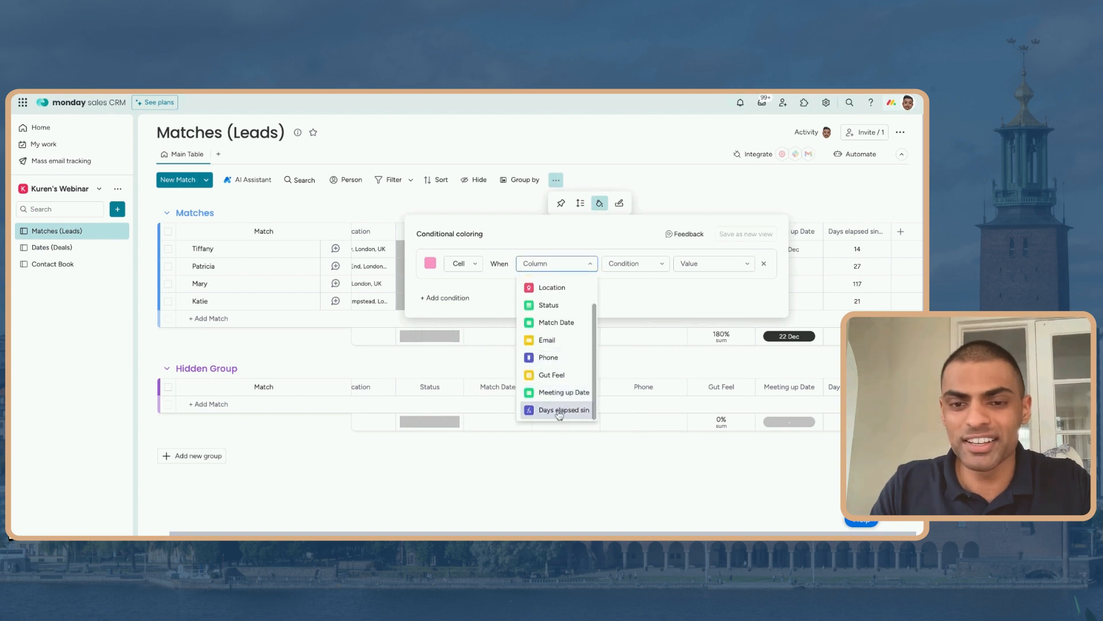
click(554, 409)
click(636, 265)
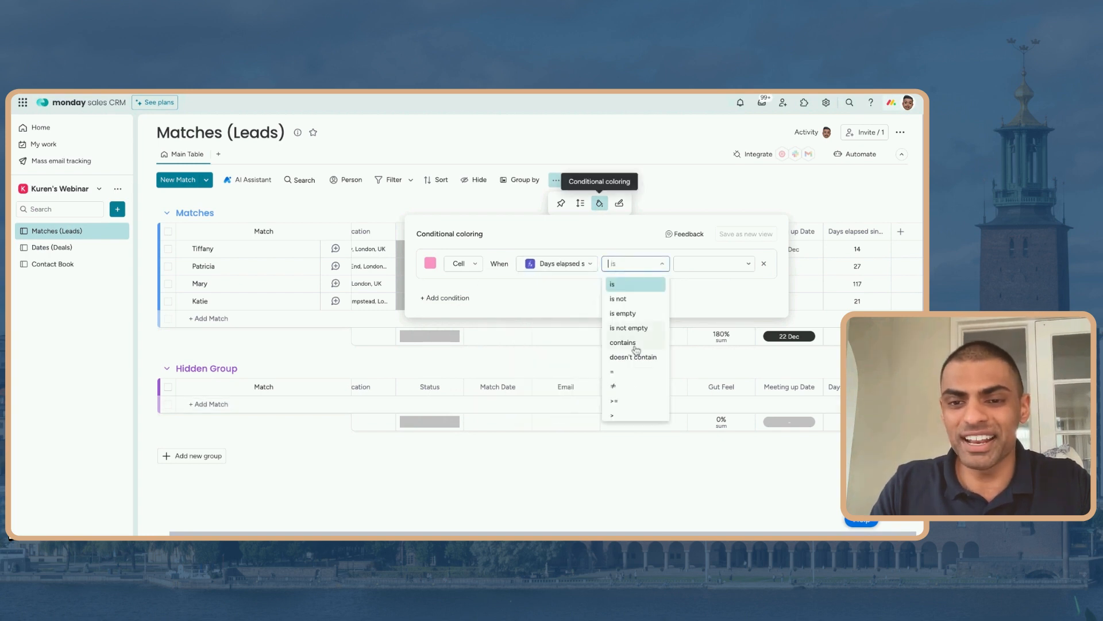
click(629, 401)
click(711, 266)
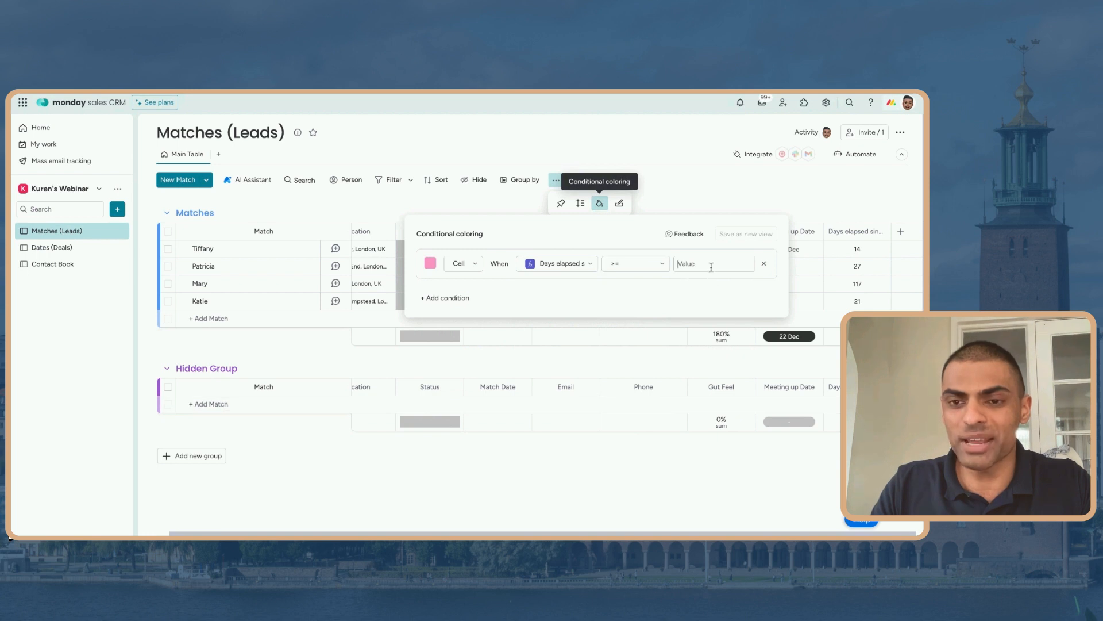
text(30)
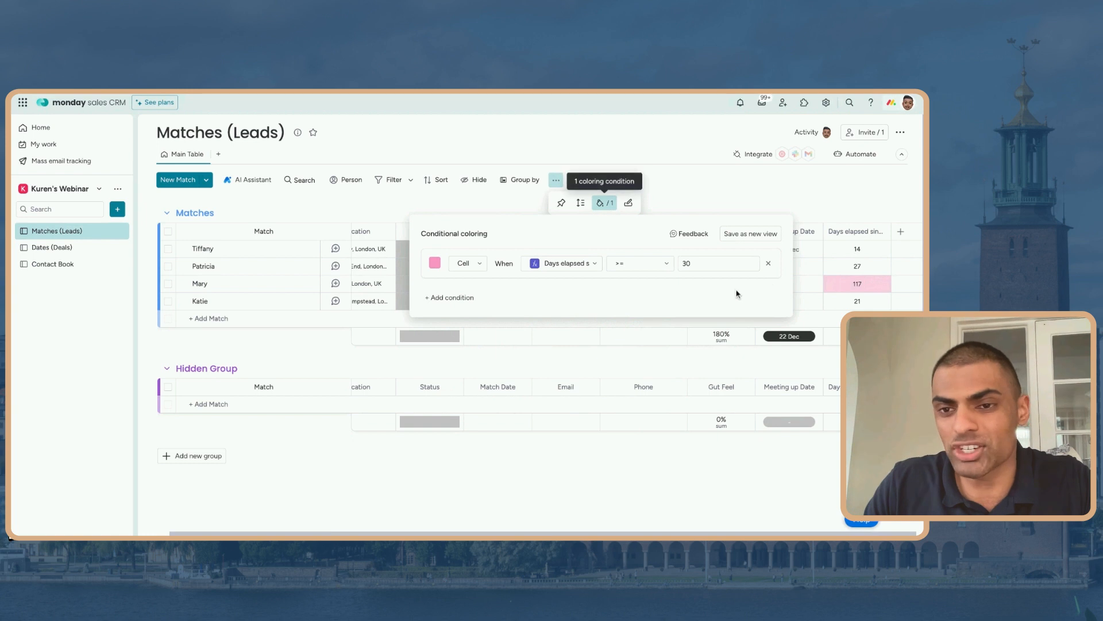
- Save the conditionally colored table as a new view with a name starting with "Def" and add it to favorites
click(743, 234)
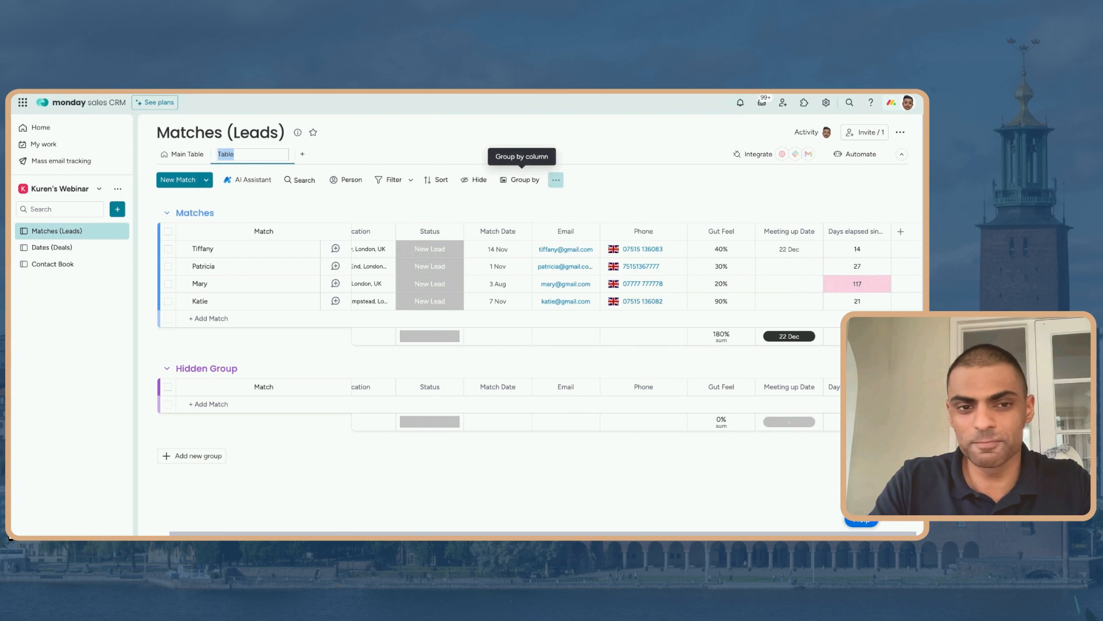
text(Def...)
key(Return)
click(238, 154)
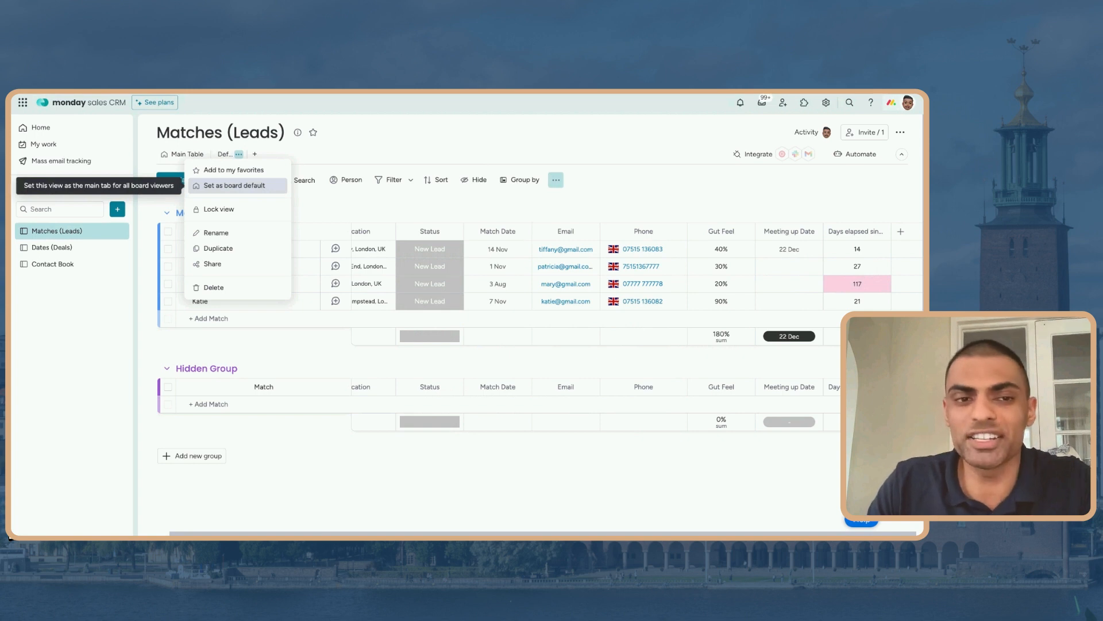
click(258, 177)
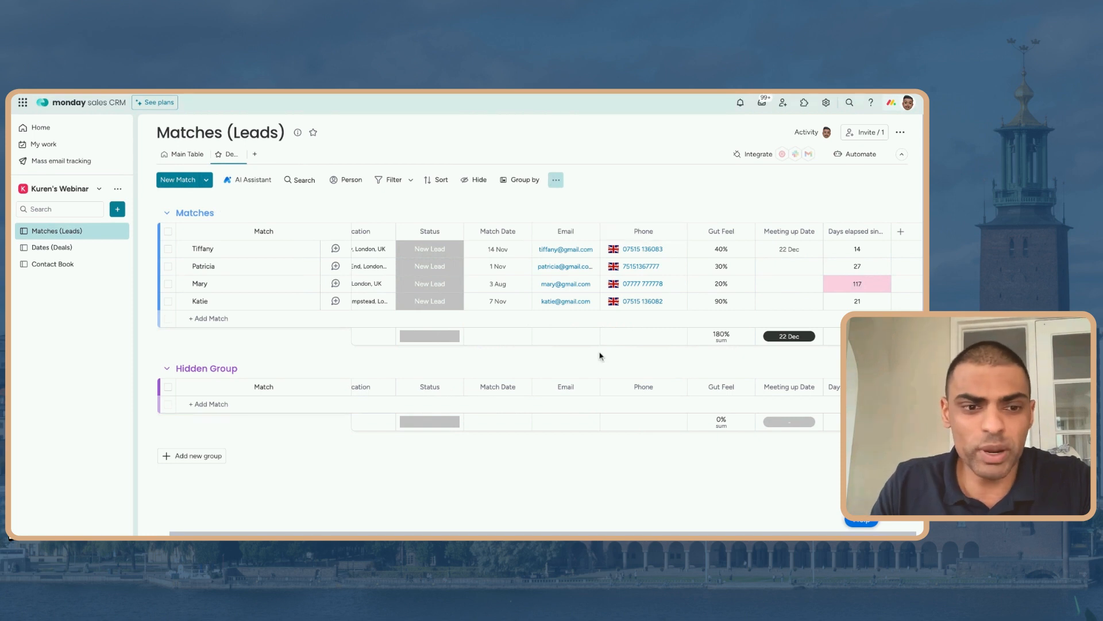
- Add a Button column to the Matches (Leads) board after the Days elapsed since Match Date column
scroll(600, 355, right, 1)
click(76, 269)
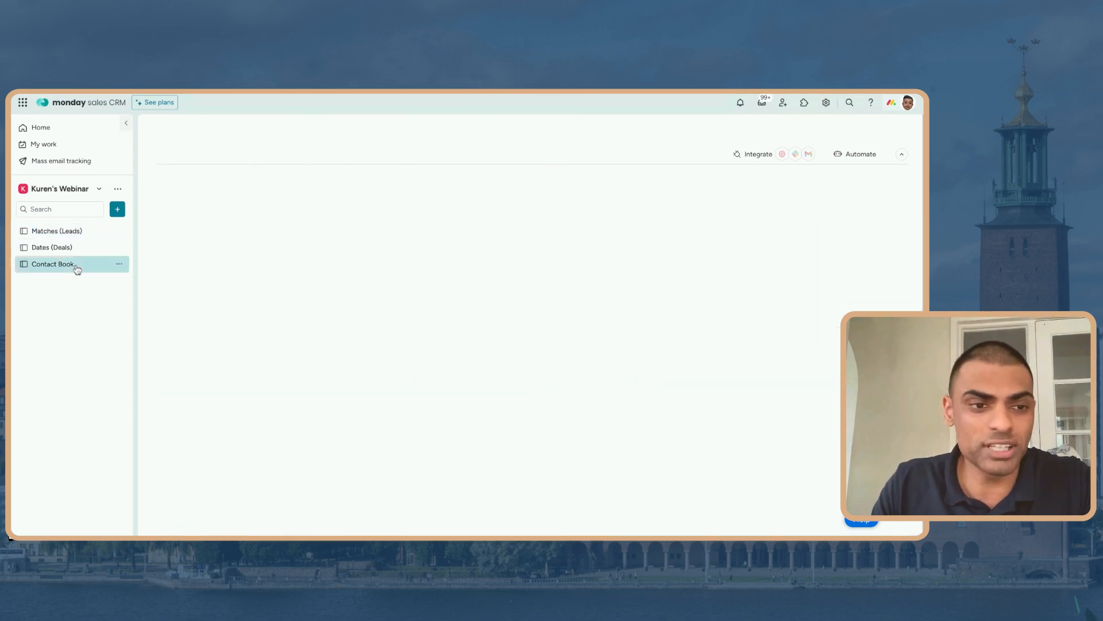
click(77, 231)
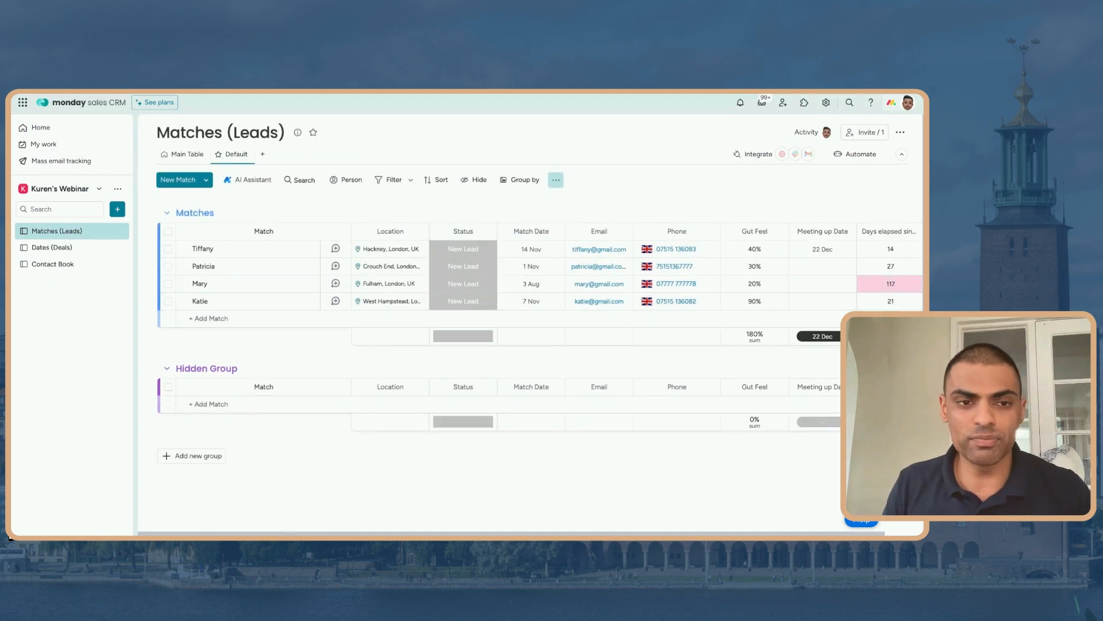
scroll(411, 289, right, 2)
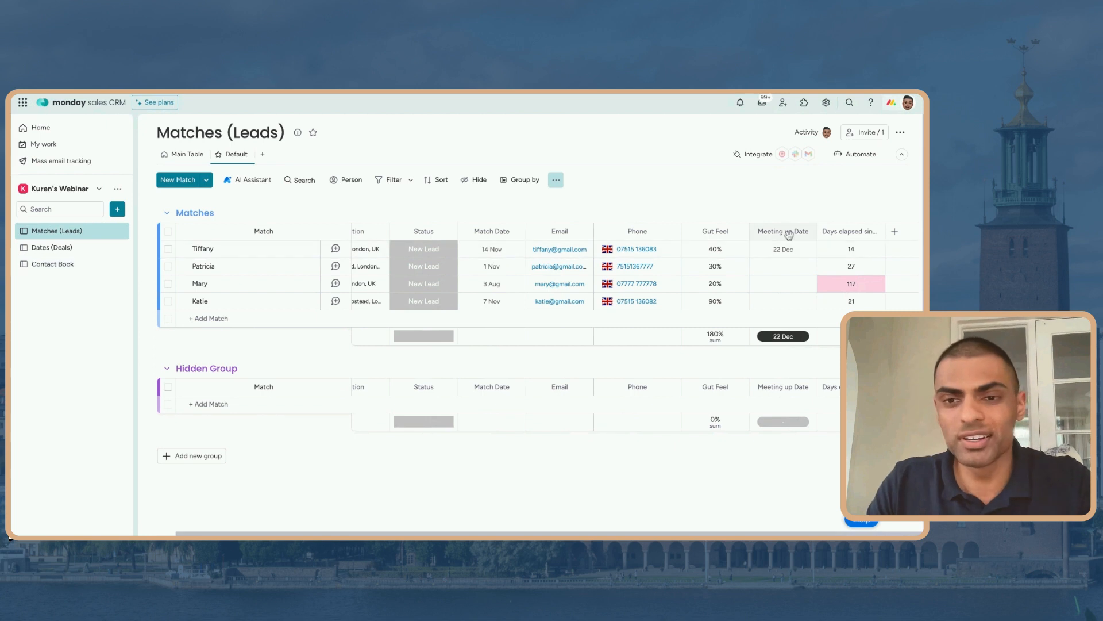
click(895, 231)
click(895, 231)
click(894, 233)
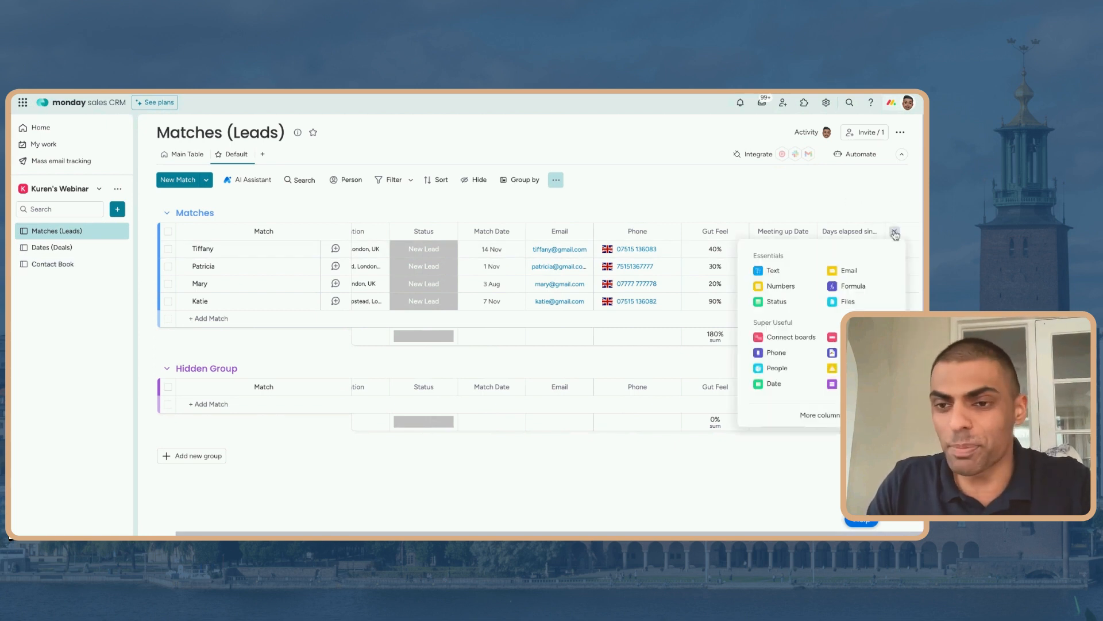
click(827, 415)
text(butt)
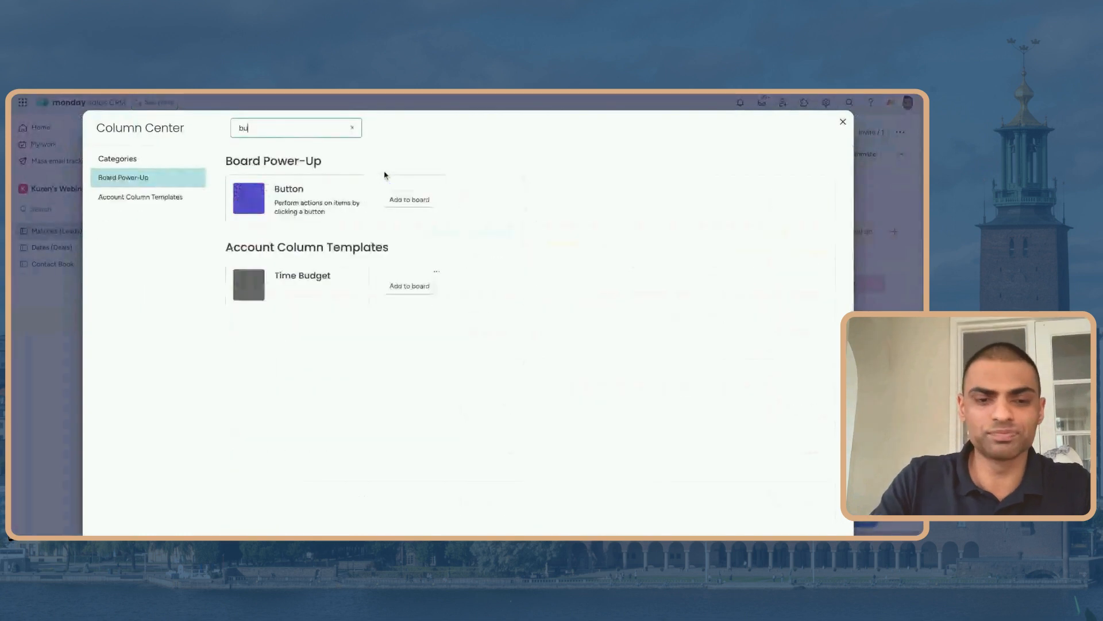
click(381, 200)
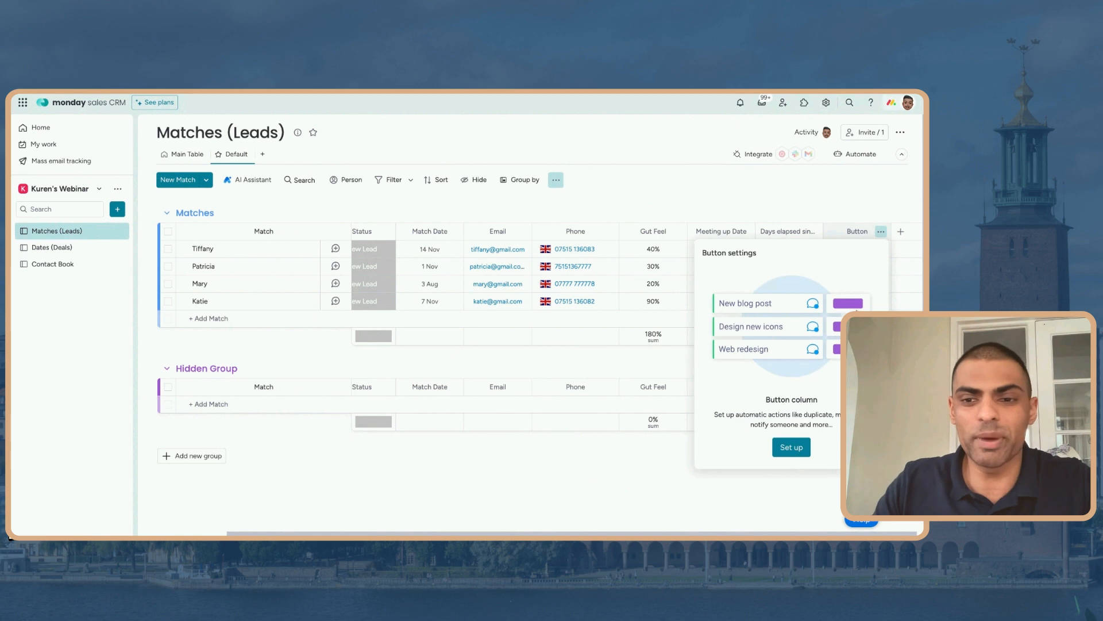
- Set up the Button column with an action that creates an item in the Contact Book board
click(792, 451)
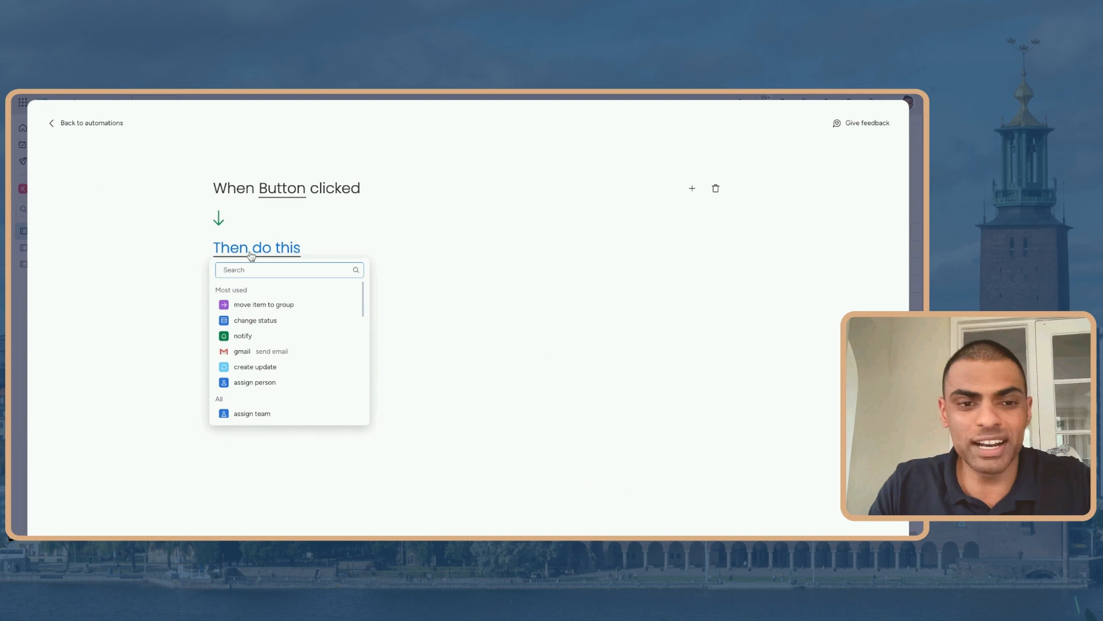
click(258, 272)
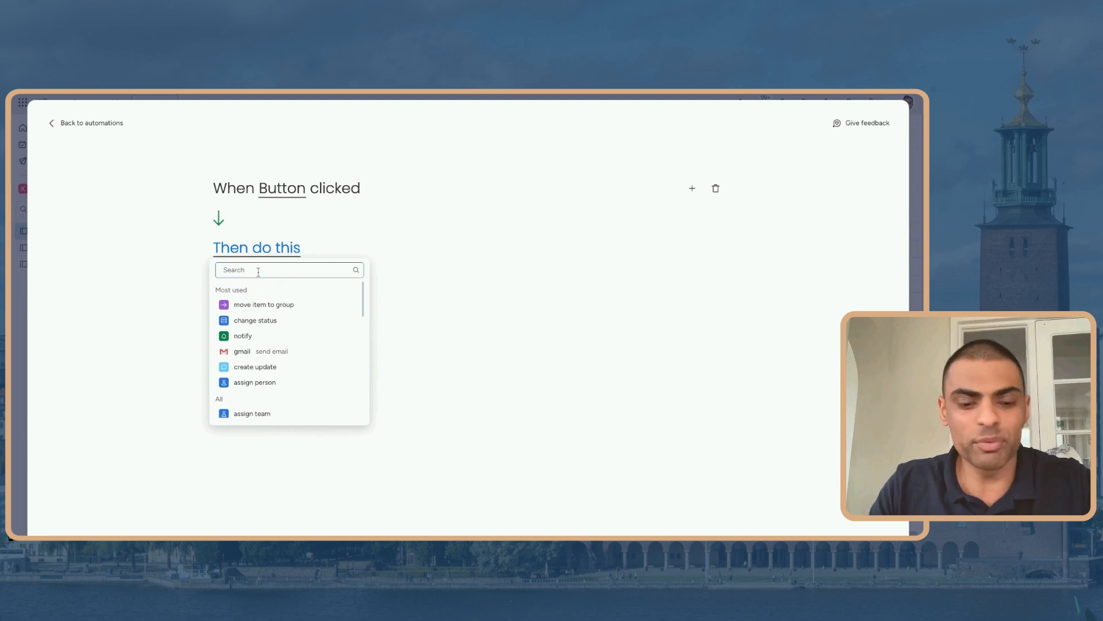
text(create item)
click(278, 321)
click(416, 255)
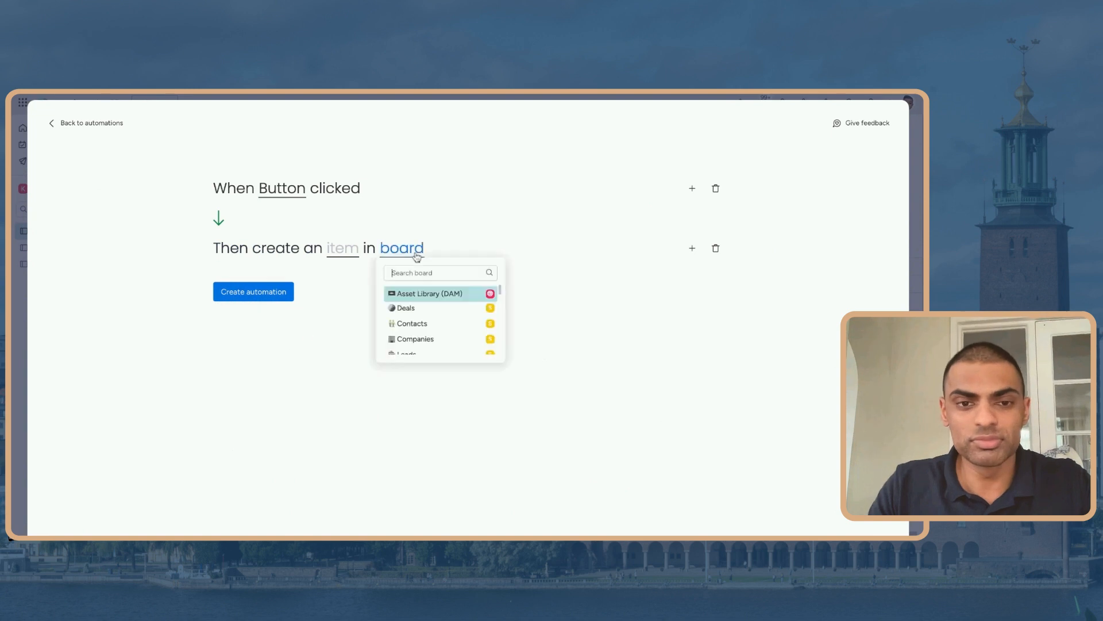
text(contact book)
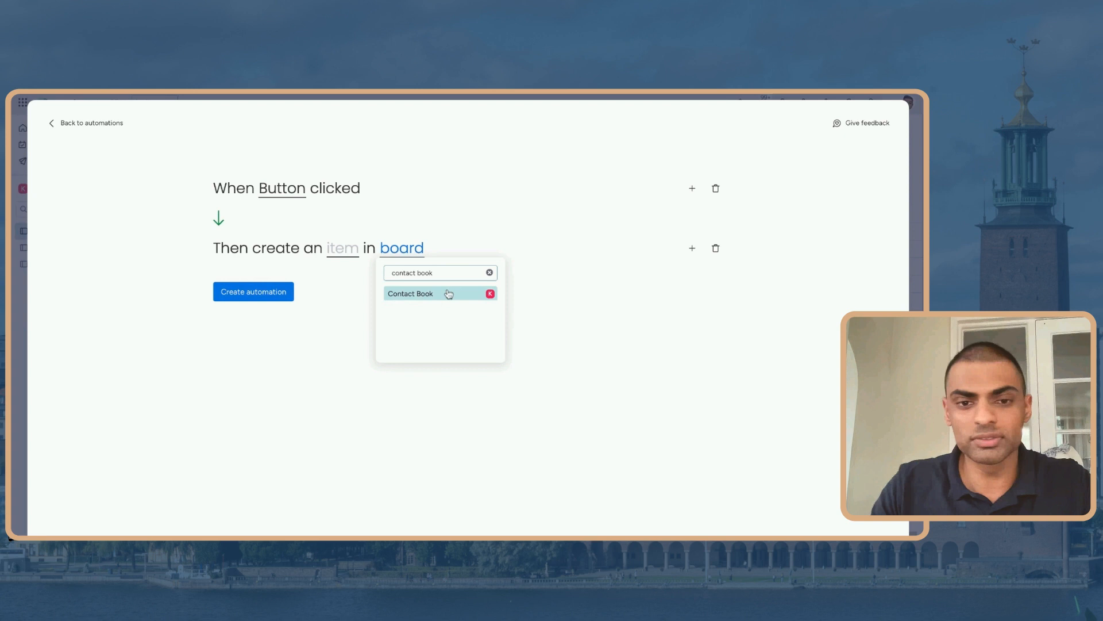
click(448, 294)
- Accept the column mapping for the new item in the Contacts group, create the automation and return to the Matches (Leads) board
click(343, 253)
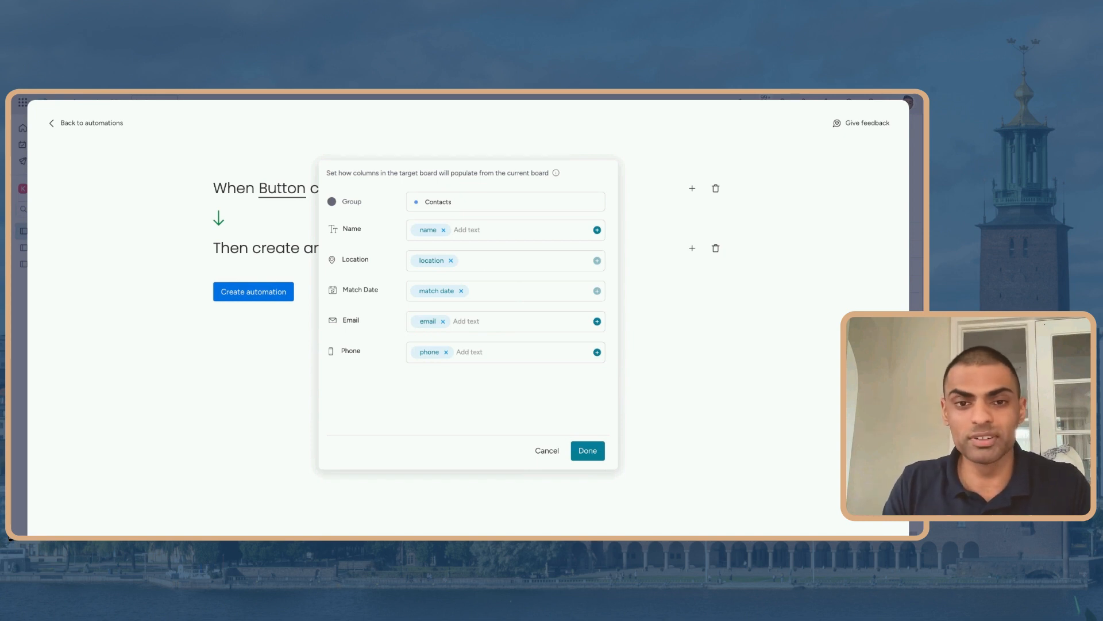
click(595, 454)
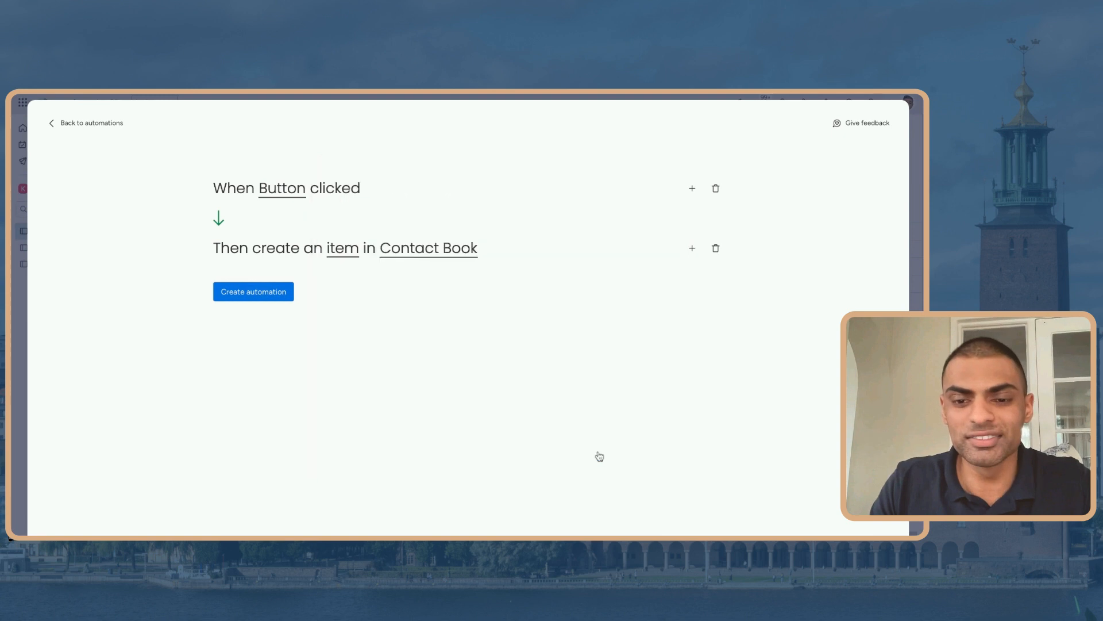
click(257, 296)
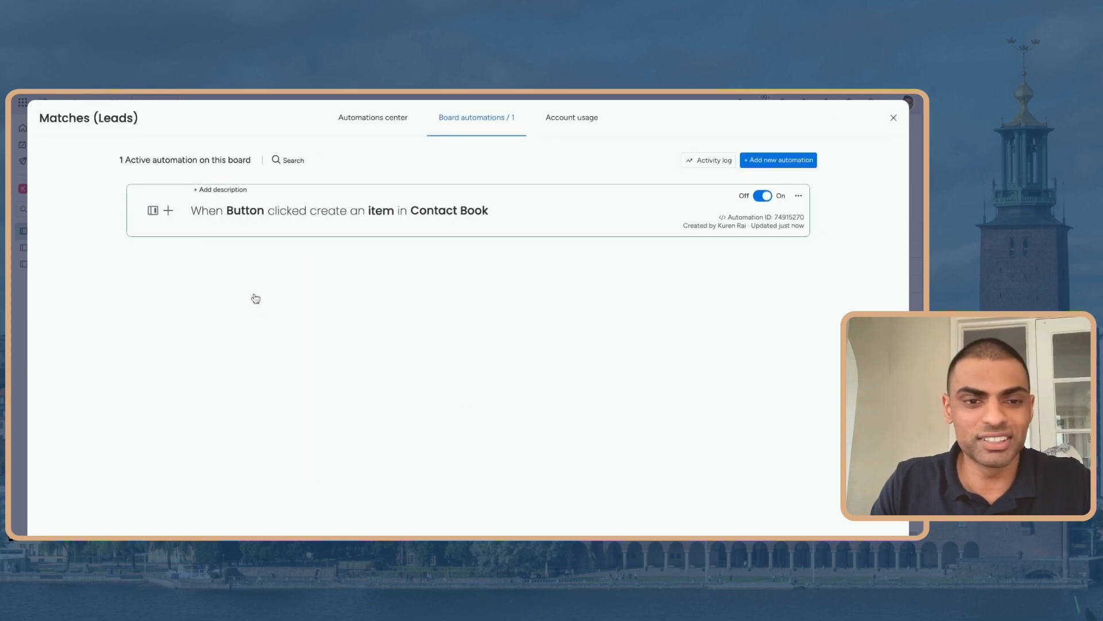
click(896, 121)
- Rename the Button column to "Add to contacts?"
click(853, 231)
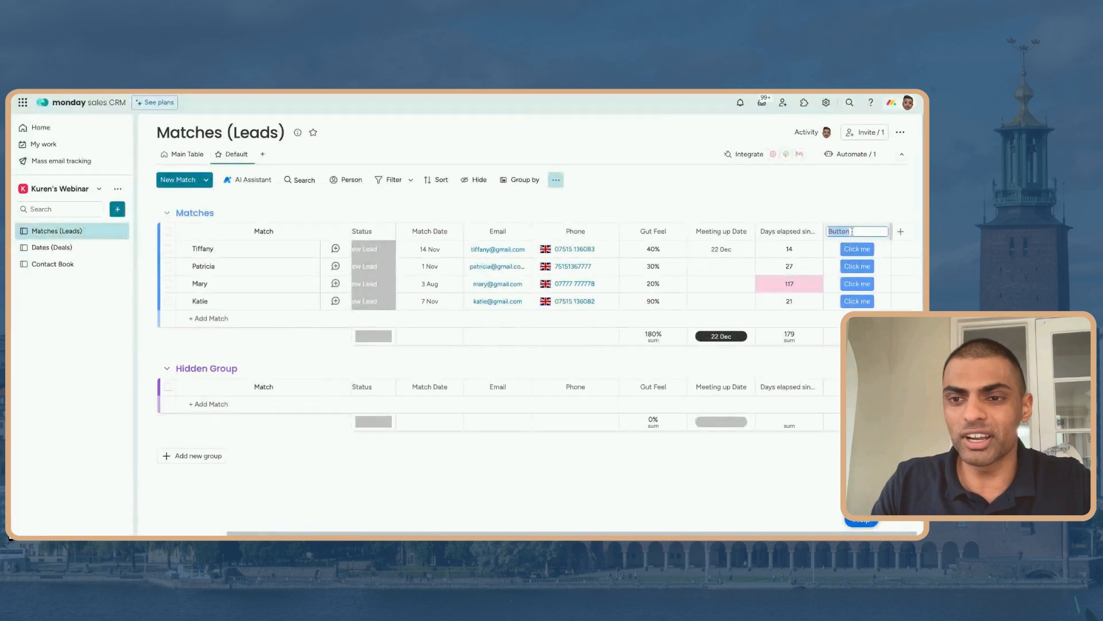
text(Add to)
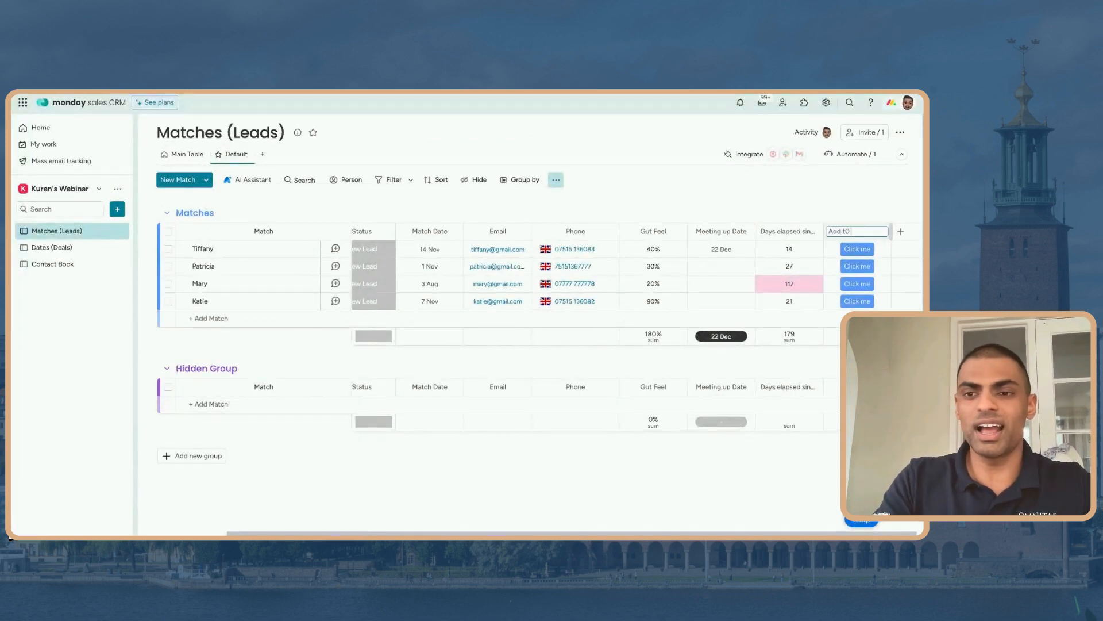
text( contacts?)
key(Return)
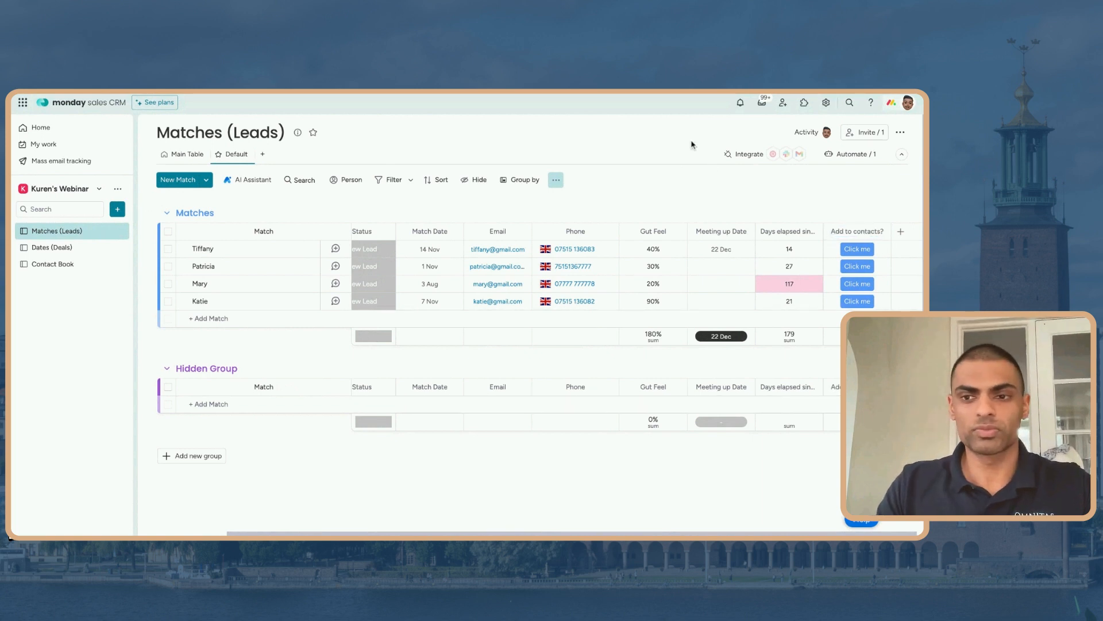
- Send the first match to the Contact Book with its "Add to contacts?" button, repeating it to create duplicate contacts, and check that board
click(859, 255)
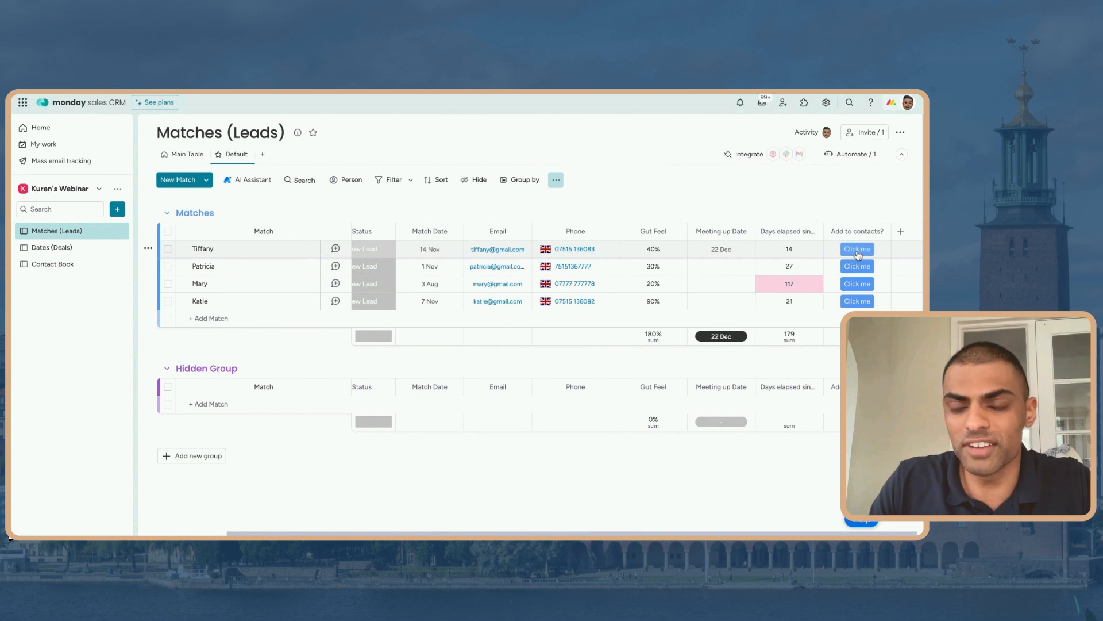
click(62, 269)
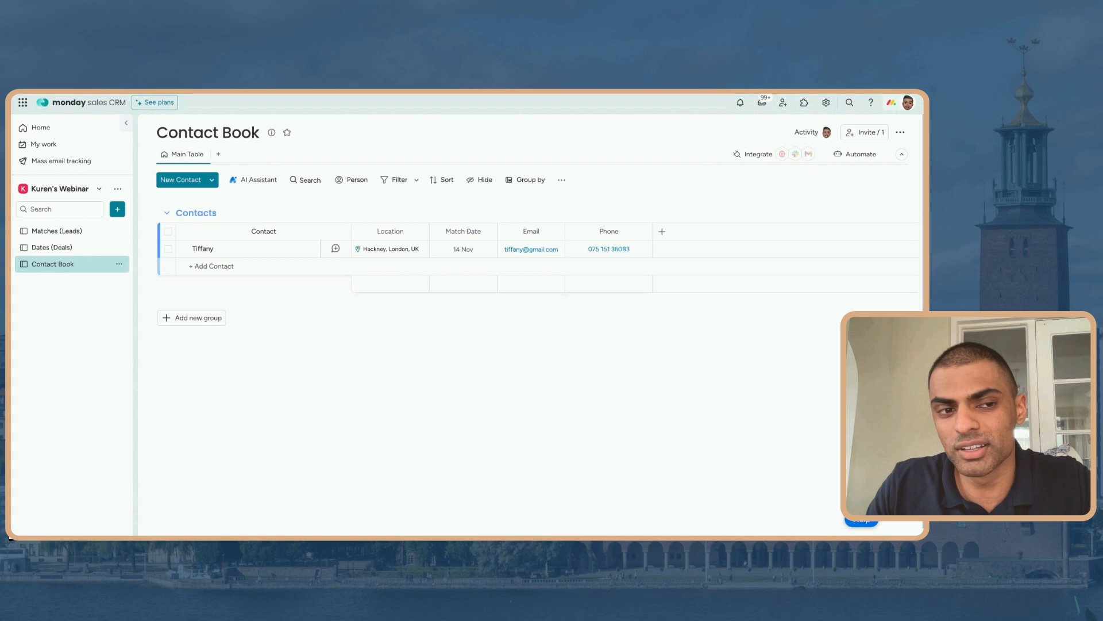
click(61, 235)
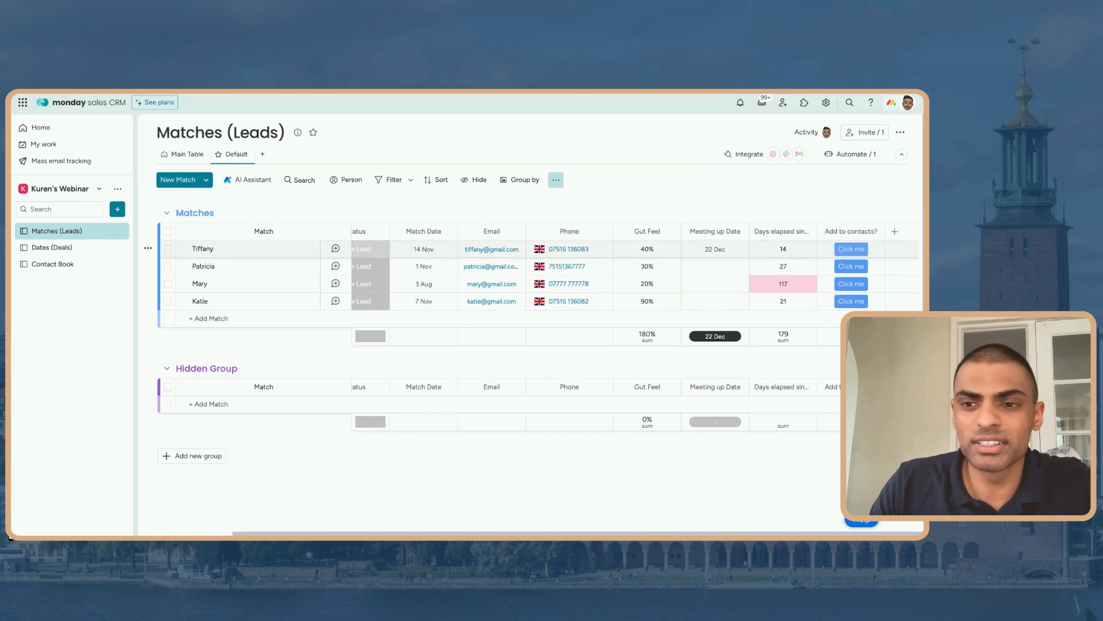
click(851, 249)
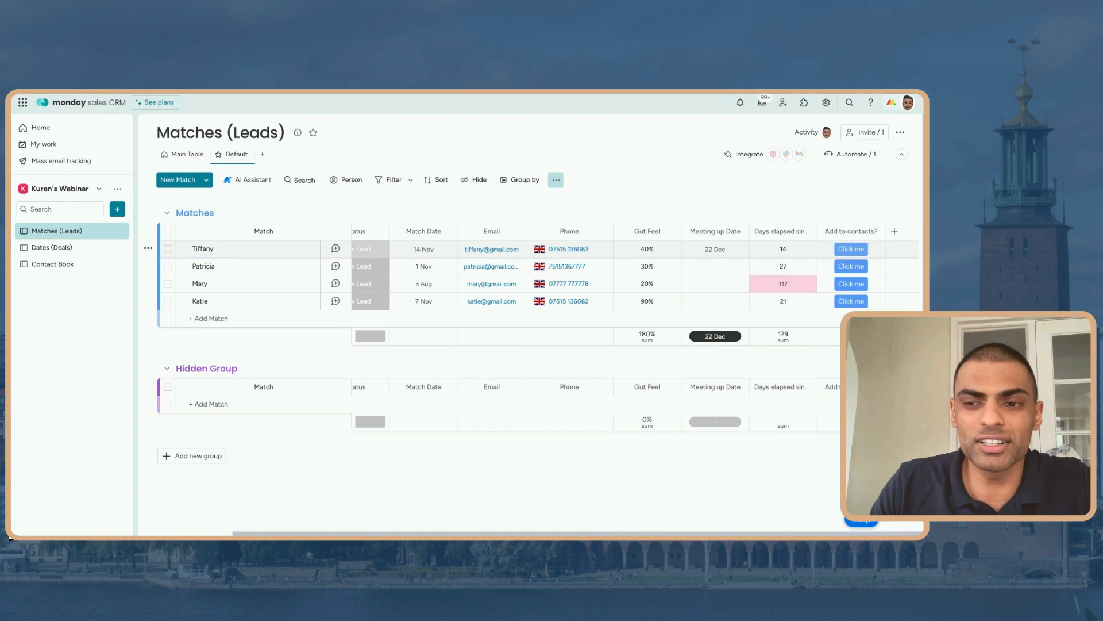
click(59, 270)
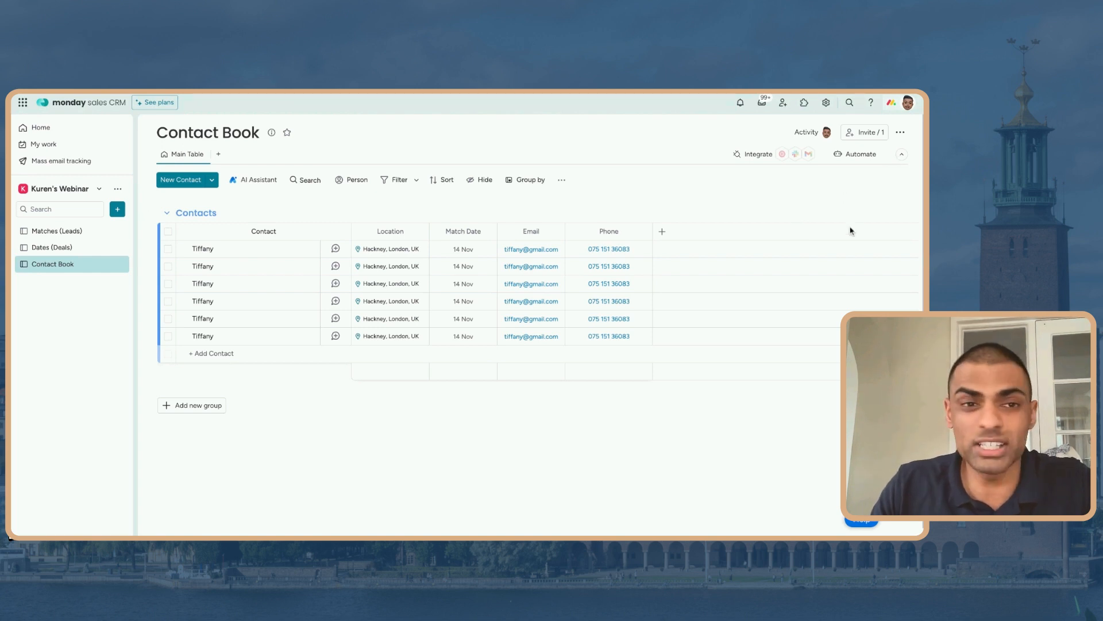
- Search the Contact Book board for duplicate items based on the Name column
click(902, 137)
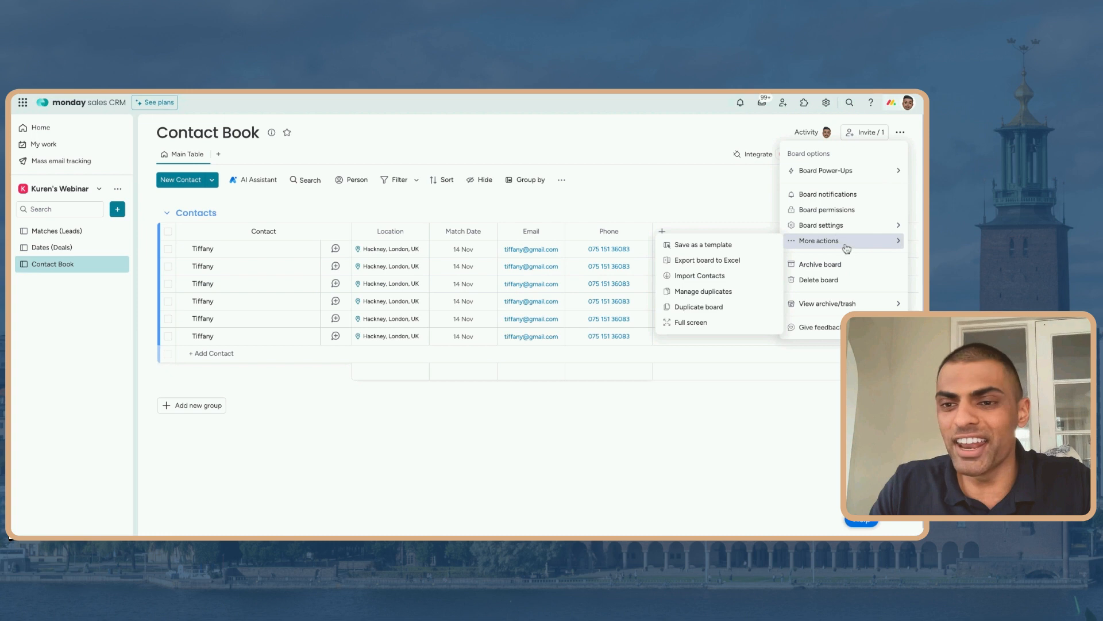
click(709, 294)
click(491, 254)
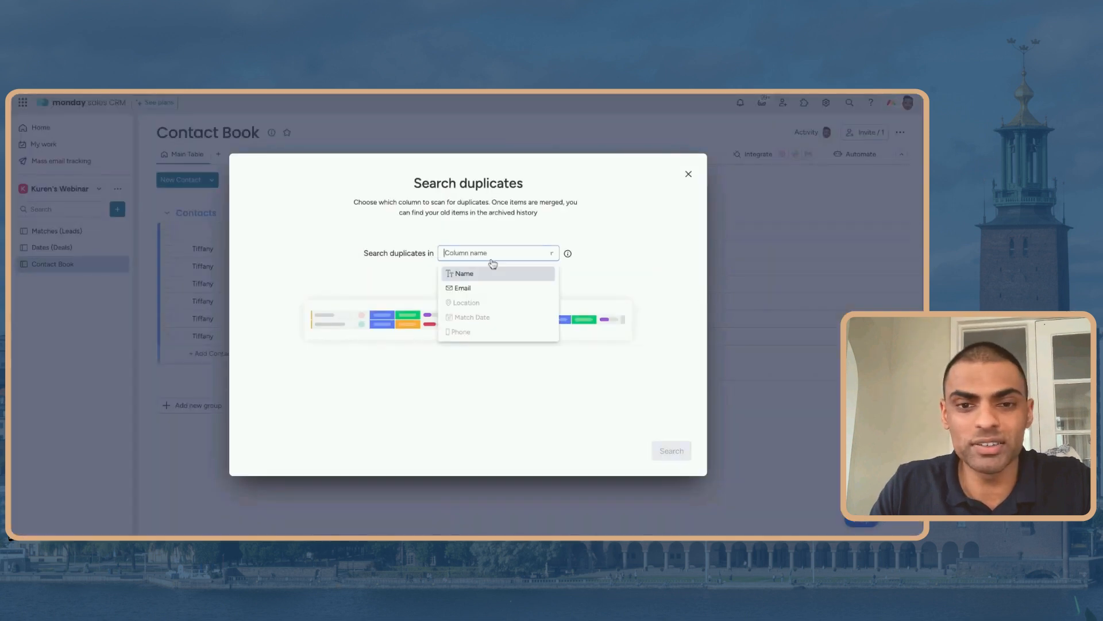
click(481, 276)
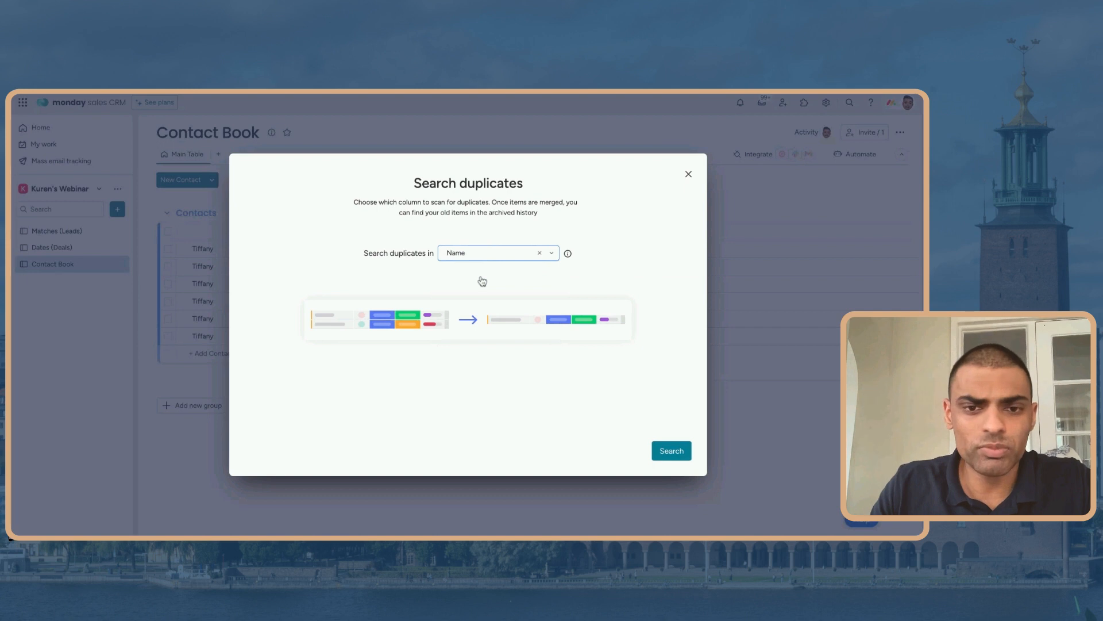
click(659, 457)
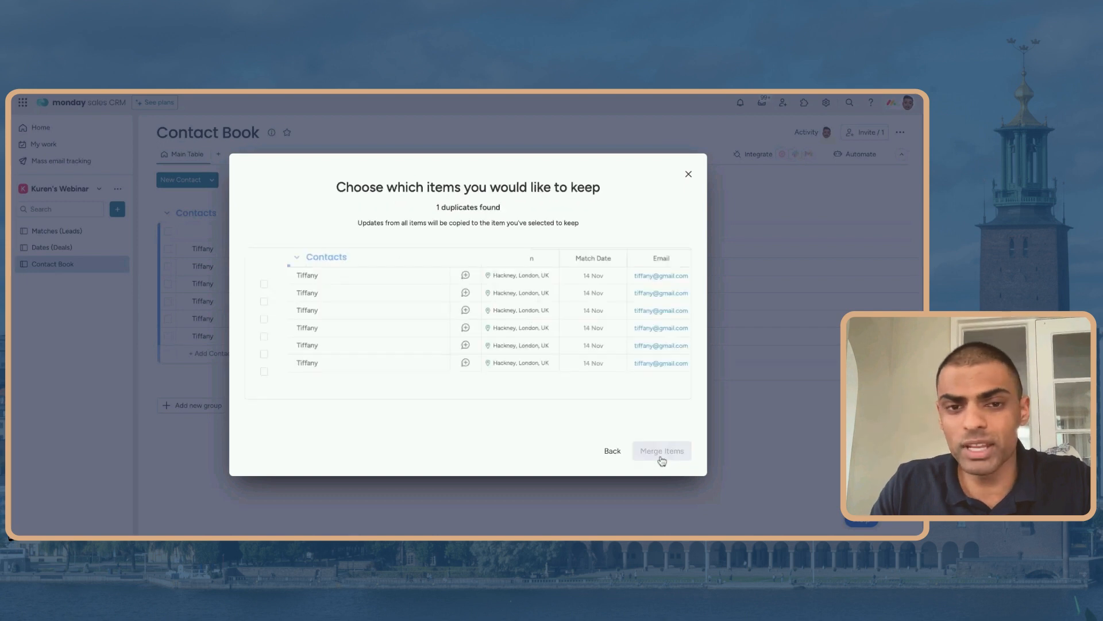
- Keep the last of the duplicate contacts and merge the other items into it, dismissing the notification
click(264, 371)
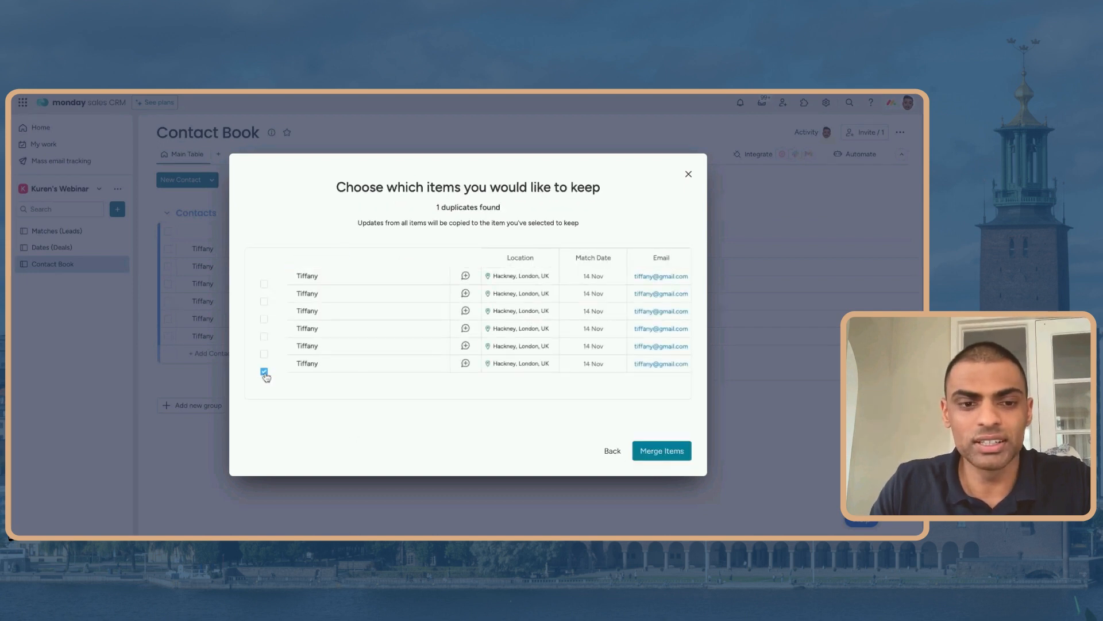
click(664, 452)
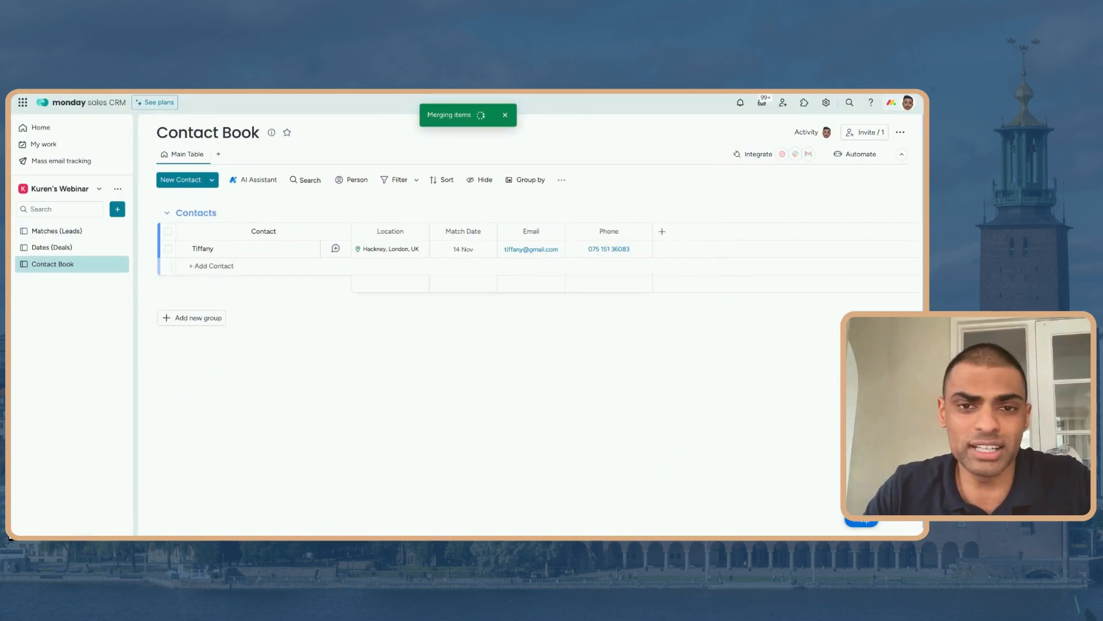
click(505, 115)
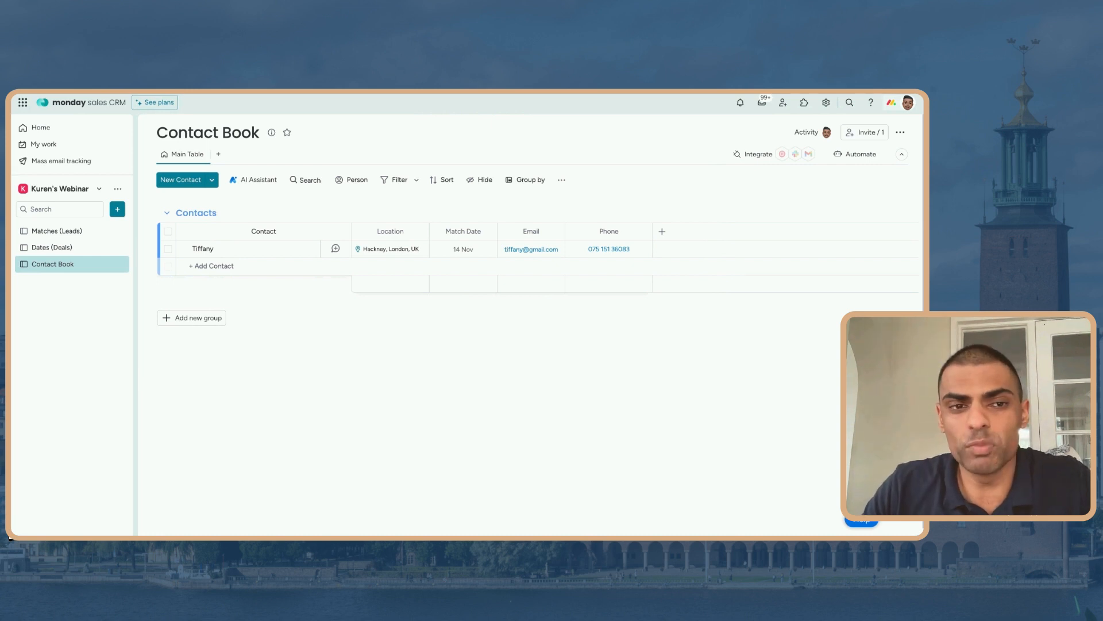
- Add a Form view to the Contact Book board and look through its fields
click(218, 154)
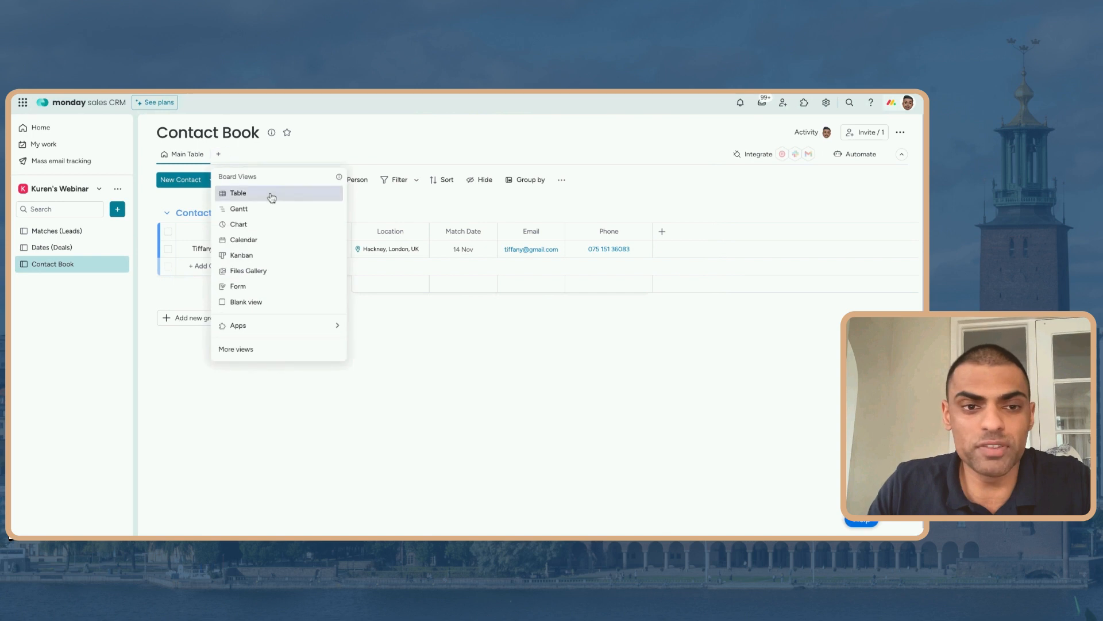
click(242, 154)
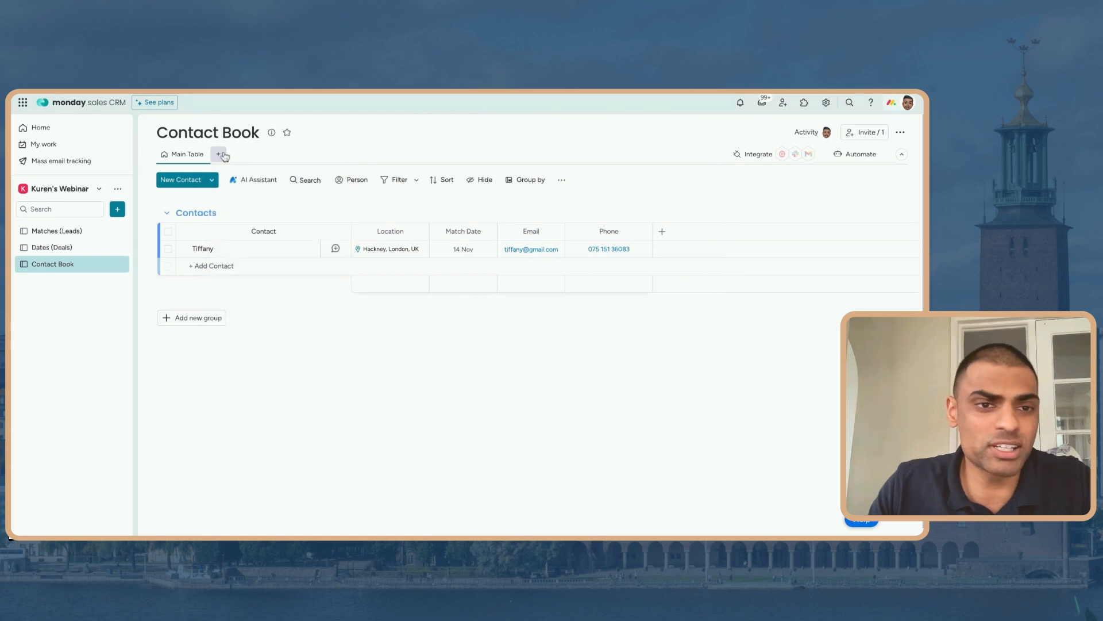
click(223, 155)
click(271, 287)
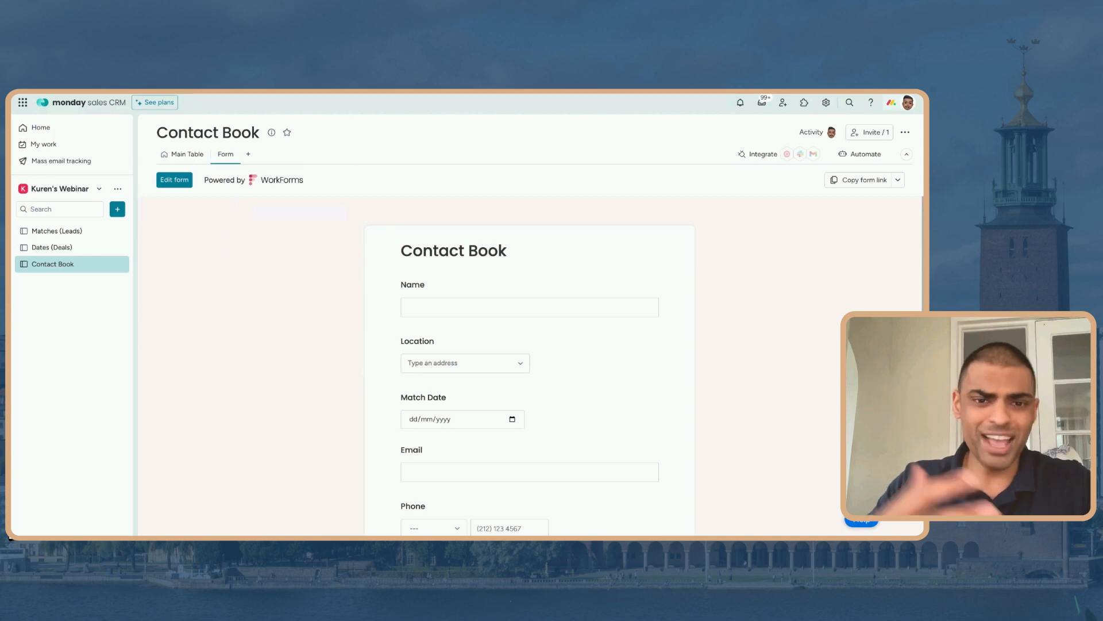
scroll(438, 252, down, 3)
scroll(438, 251, up, 1)
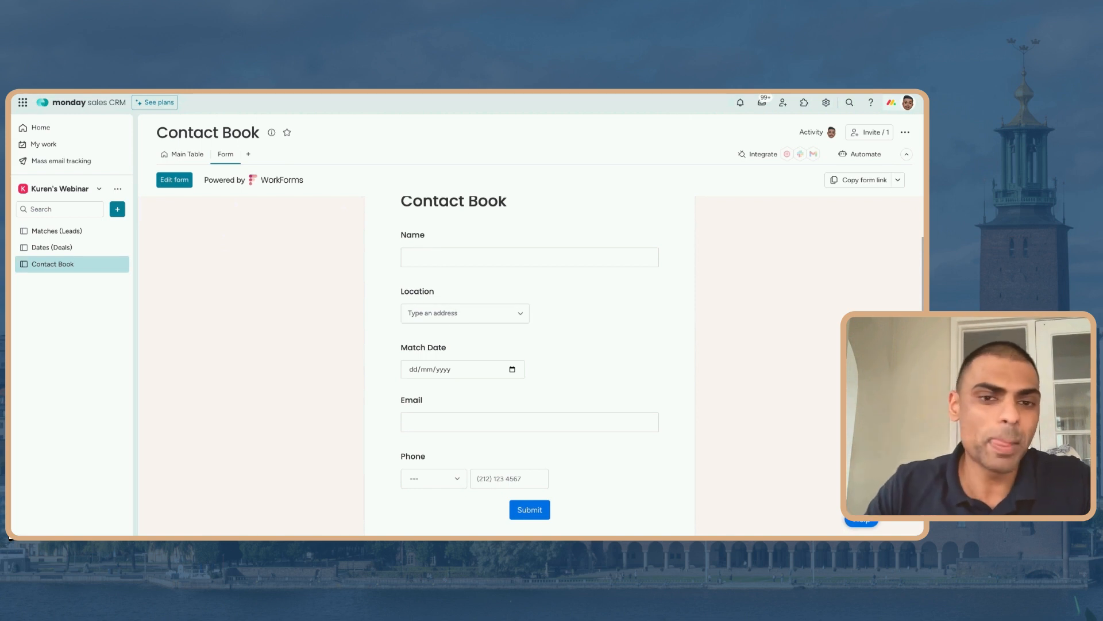
- Compare the columns of the Contact Book's Main Table with the fields in its Form view
click(170, 153)
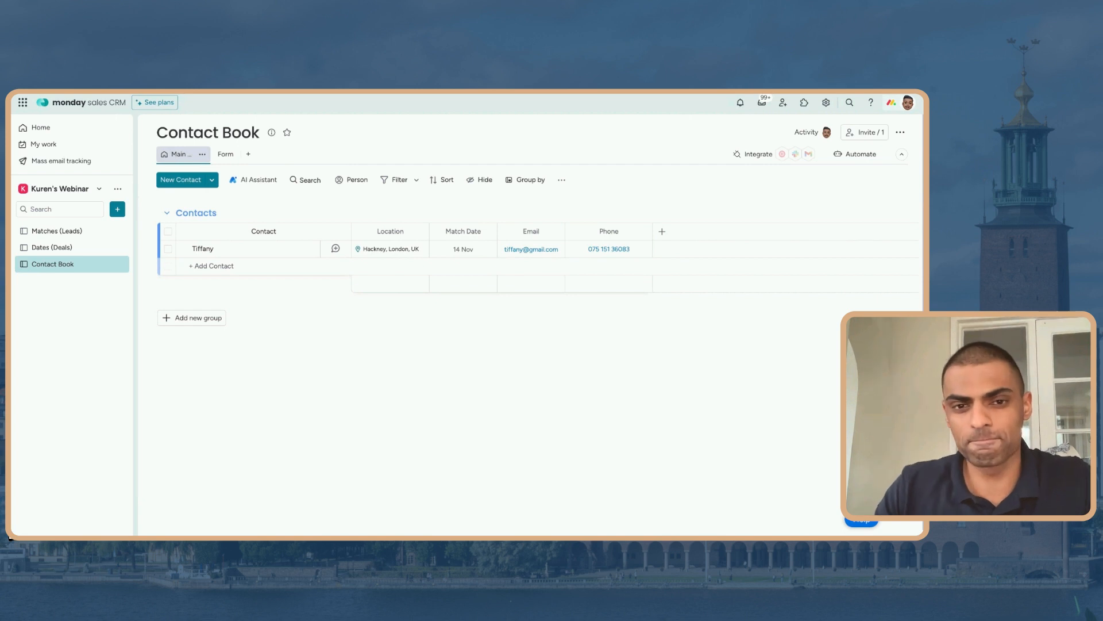
click(224, 155)
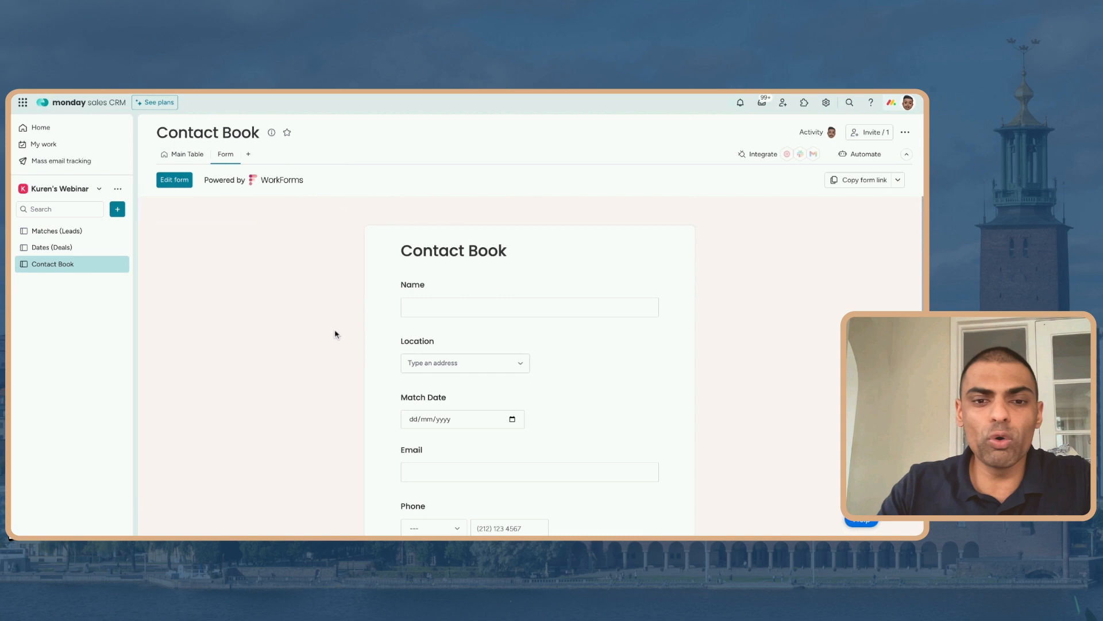
scroll(419, 303, down, 3)
scroll(448, 366, up, 3)
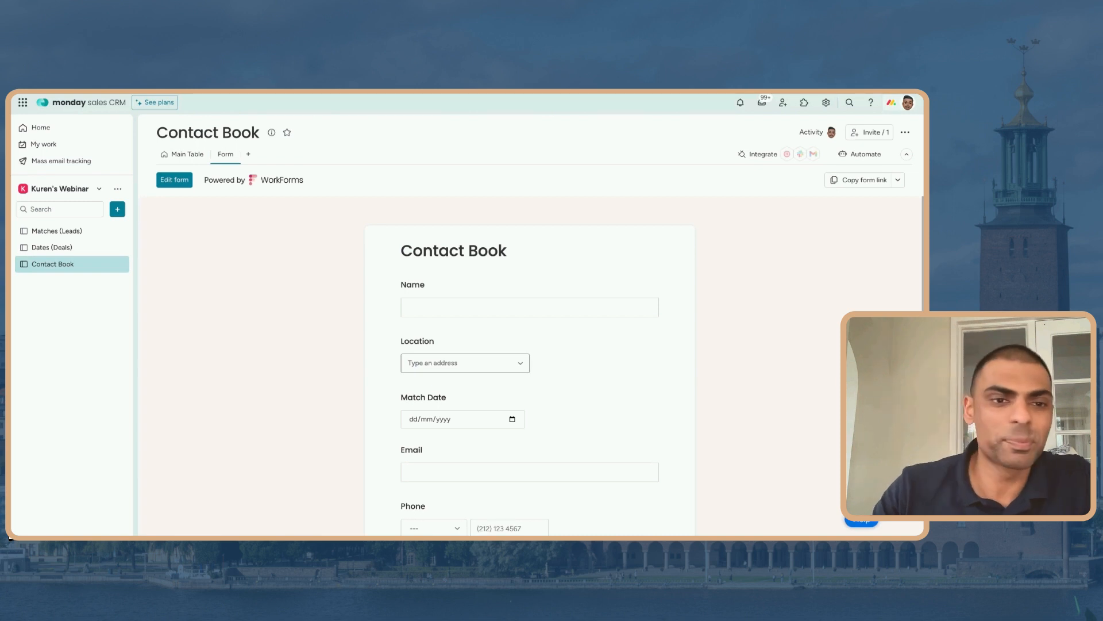
- Start a new automation on the Matches (Leads) board, triggered when Status changes to Unqualified
click(79, 233)
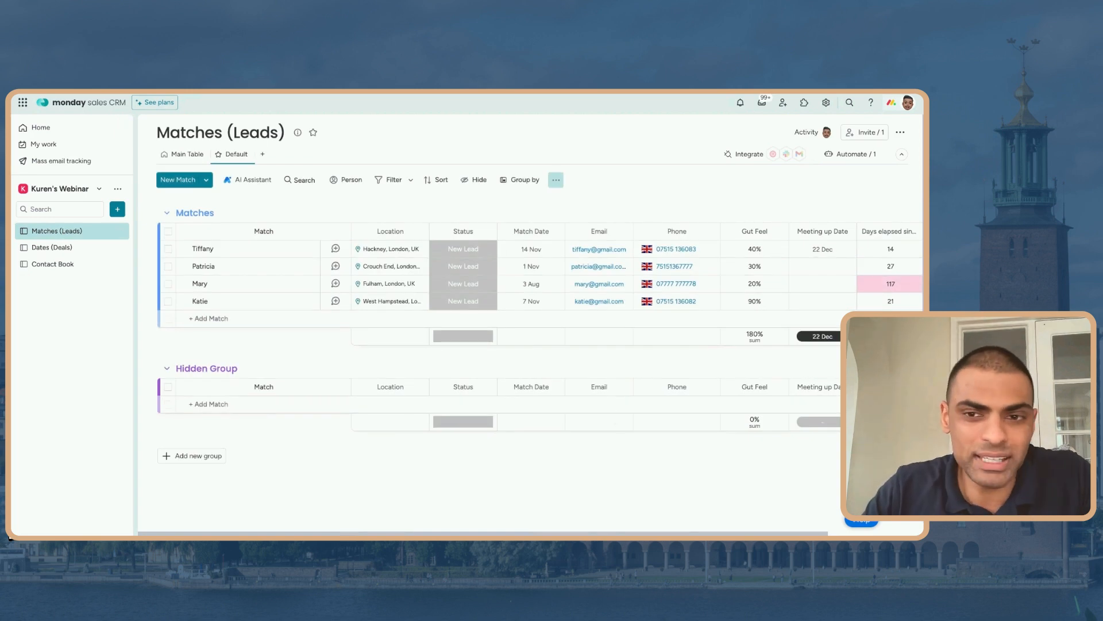
click(840, 155)
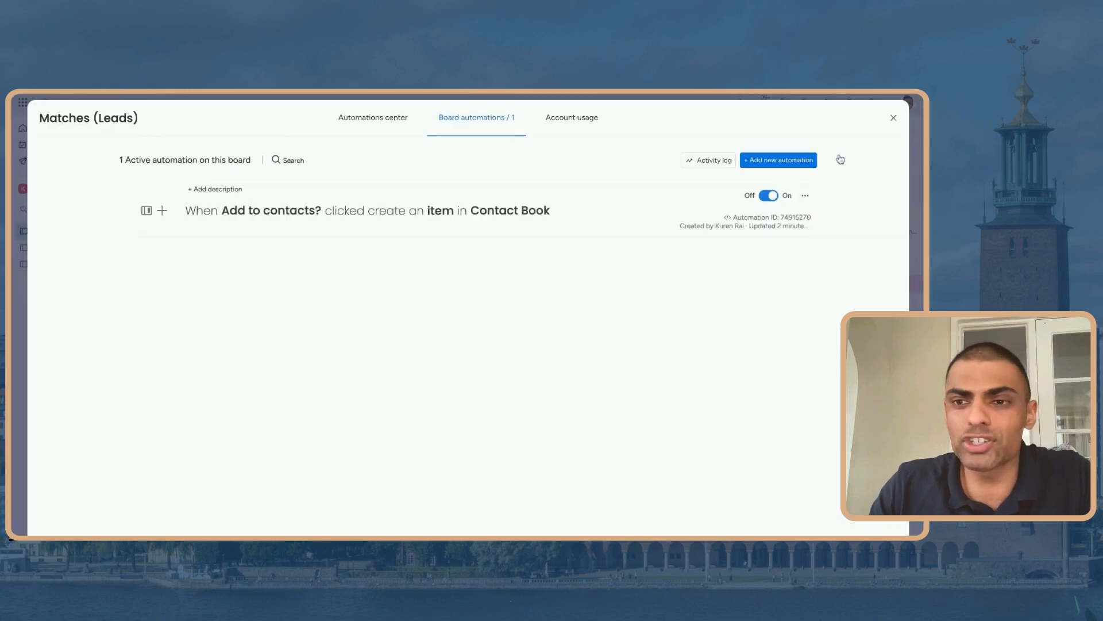
click(772, 162)
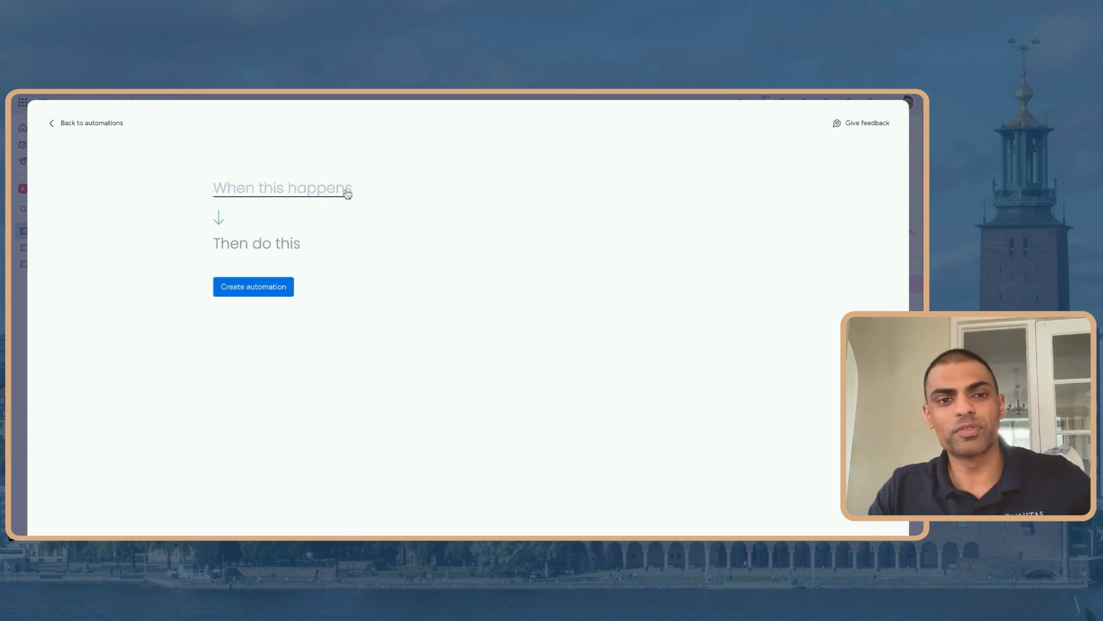
click(282, 190)
click(283, 245)
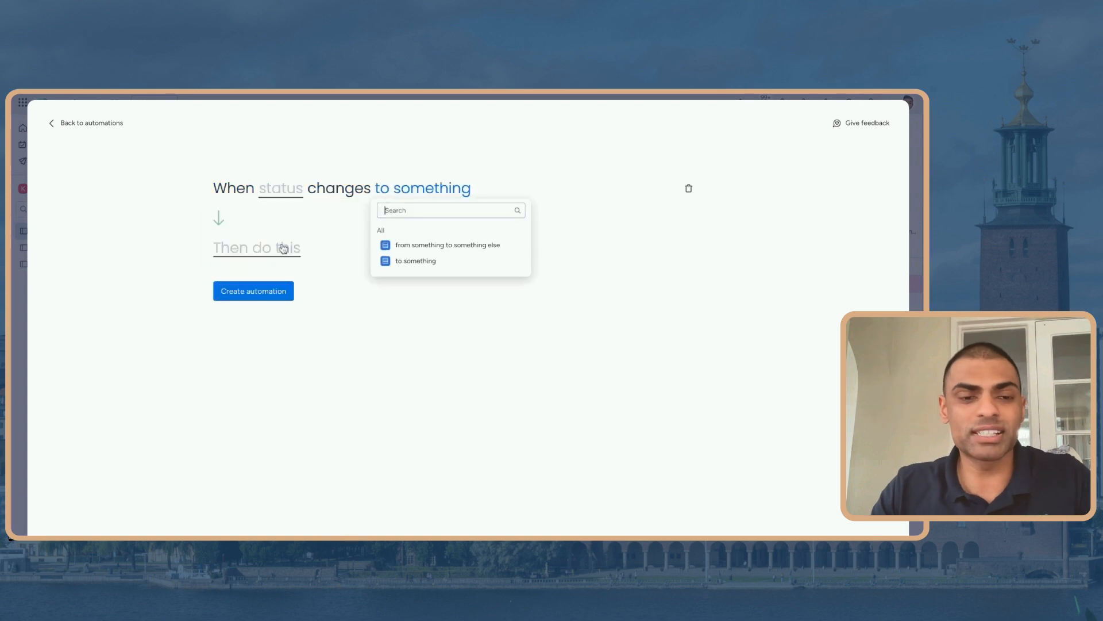
click(456, 260)
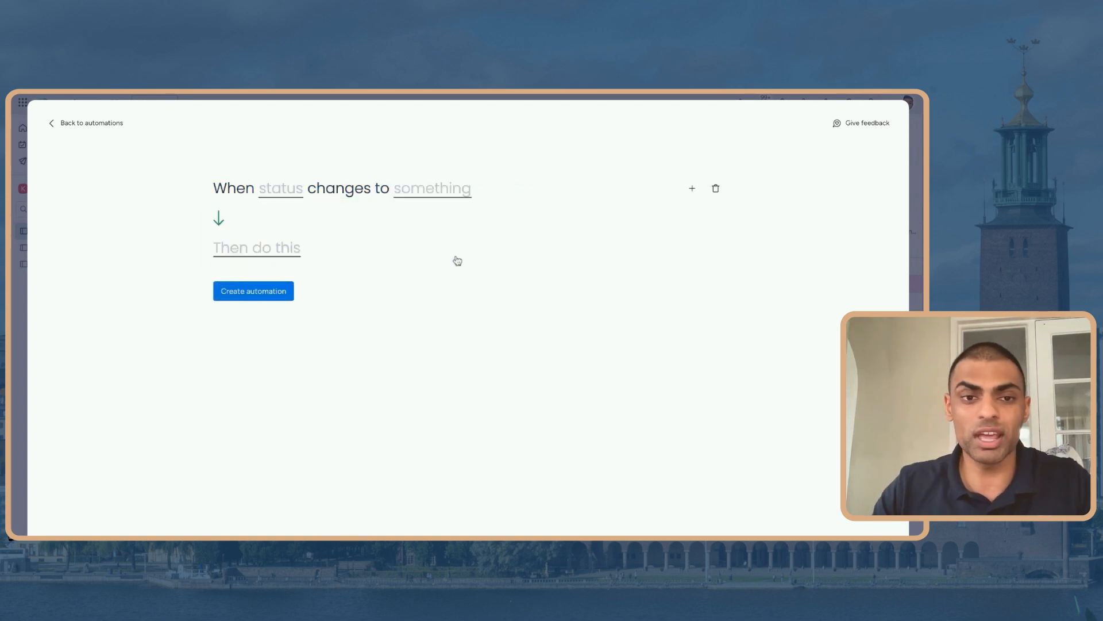
click(292, 199)
click(308, 233)
click(419, 197)
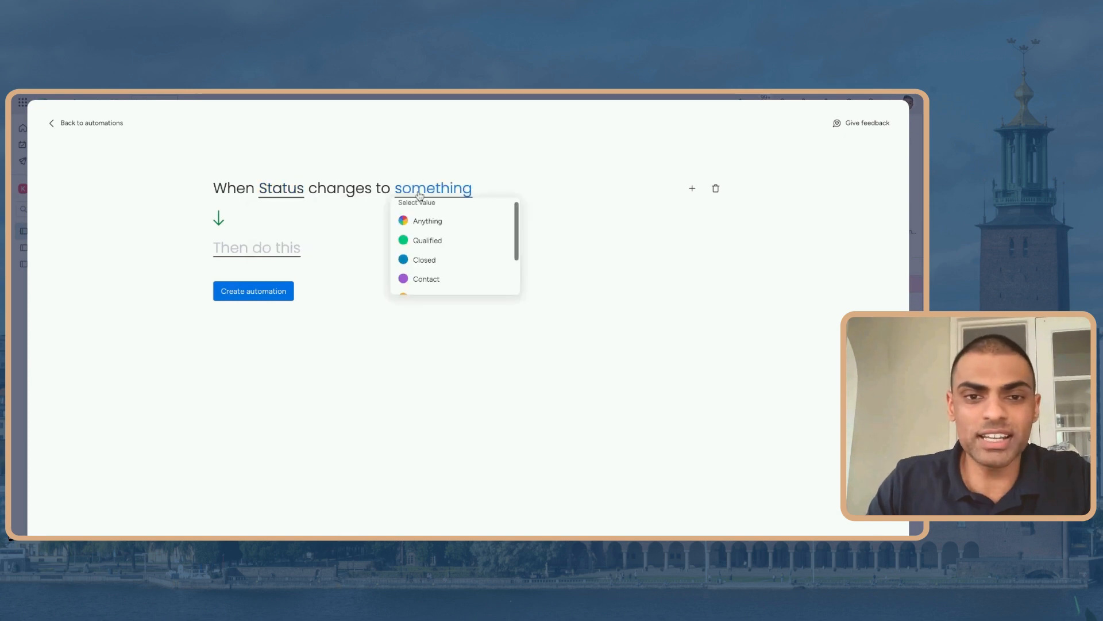
scroll(468, 290, down, 2)
click(449, 286)
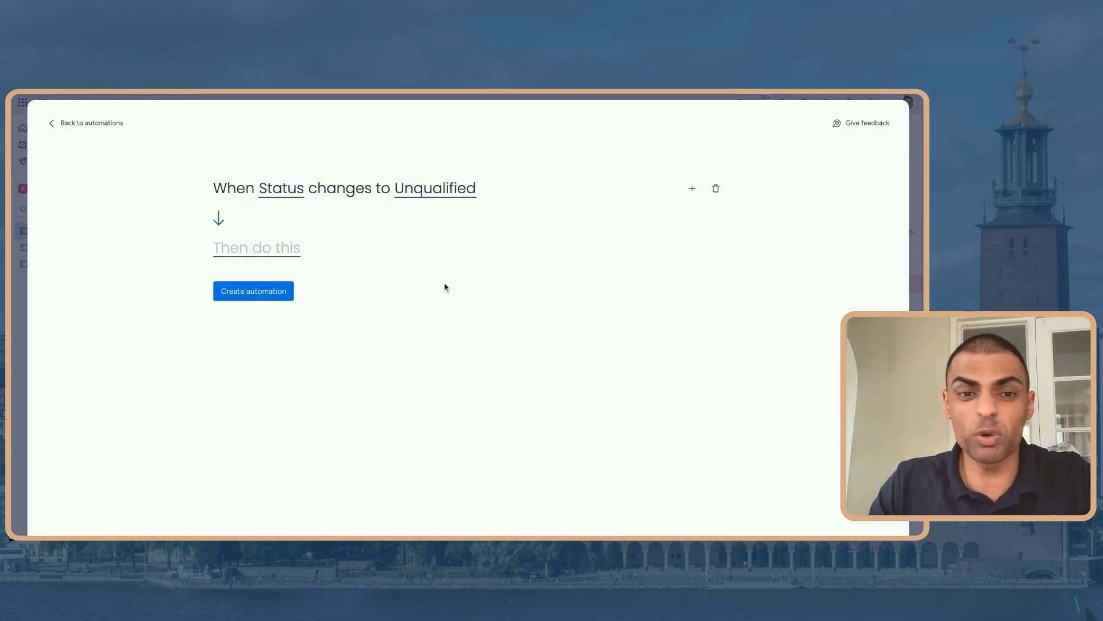
- Make the automation move the item to Hidden Group, create it and return to the board
click(264, 254)
click(265, 268)
click(261, 304)
click(381, 248)
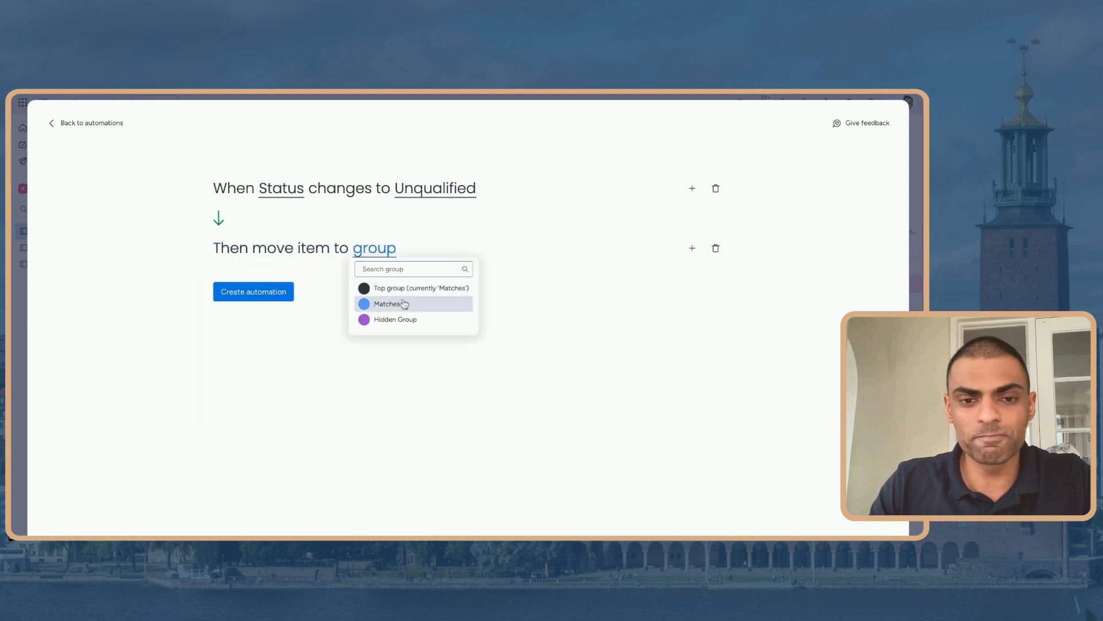
click(404, 321)
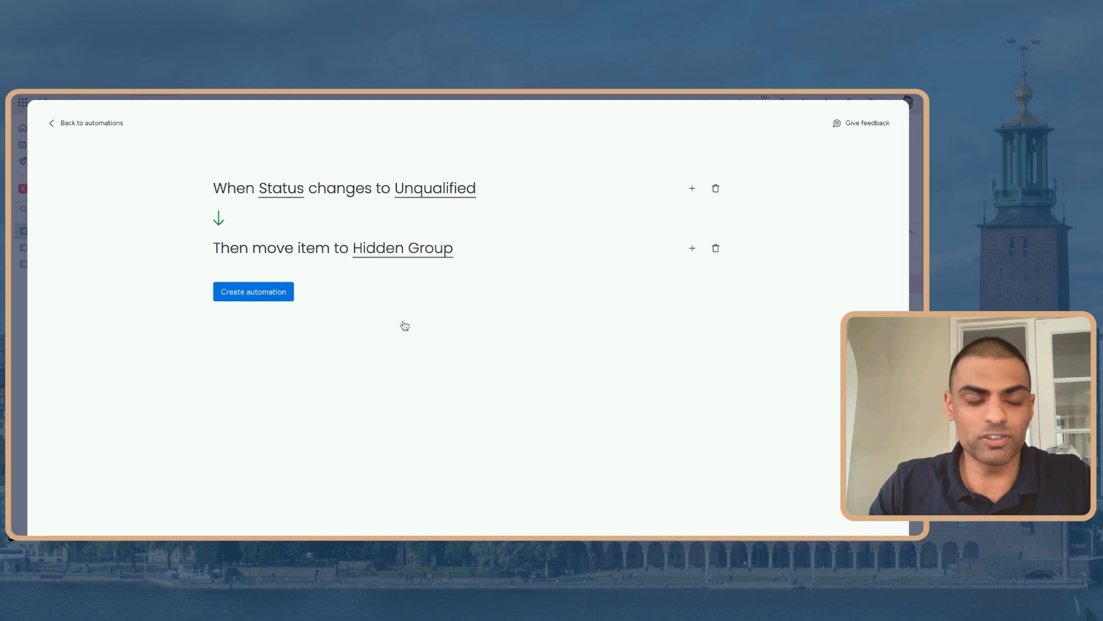
click(270, 299)
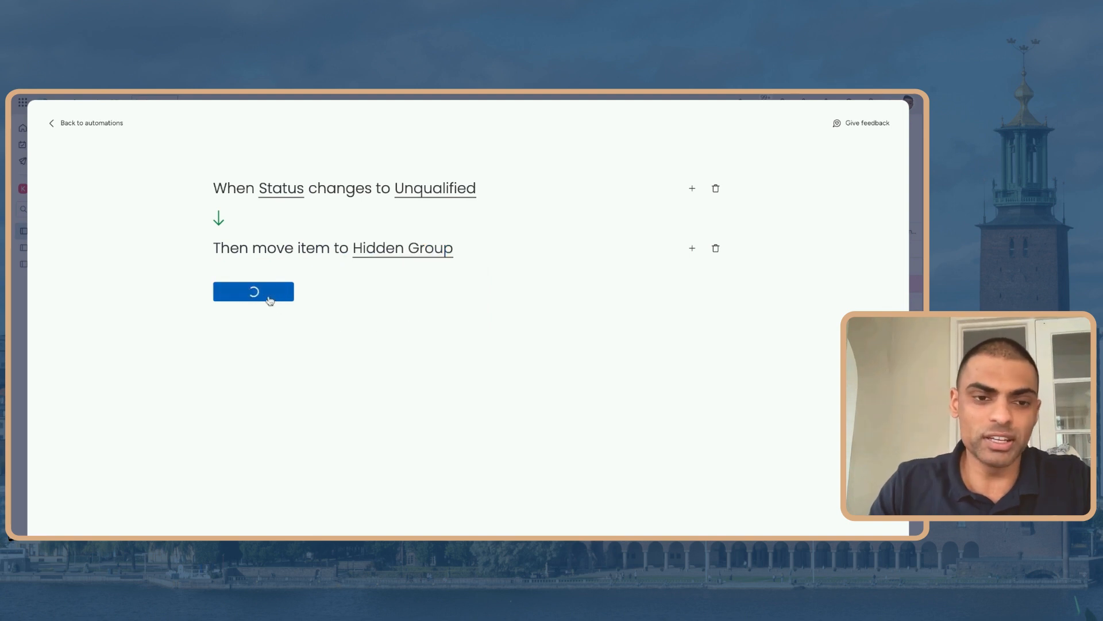
click(896, 120)
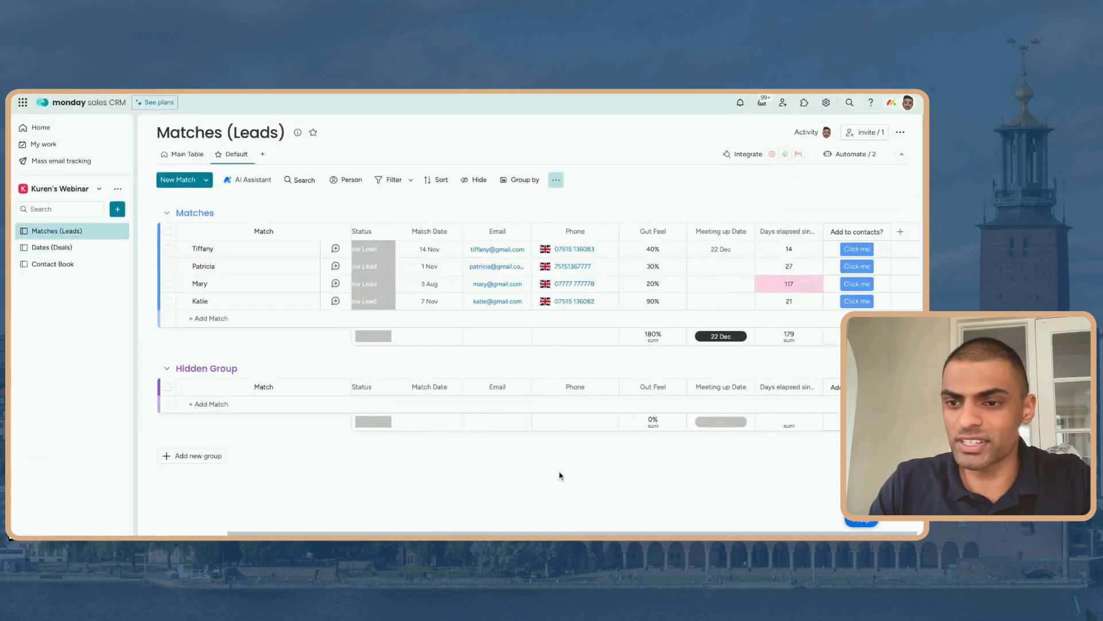
- Test the automation by setting the status of the match in Fulham to Unqualified
click(463, 301)
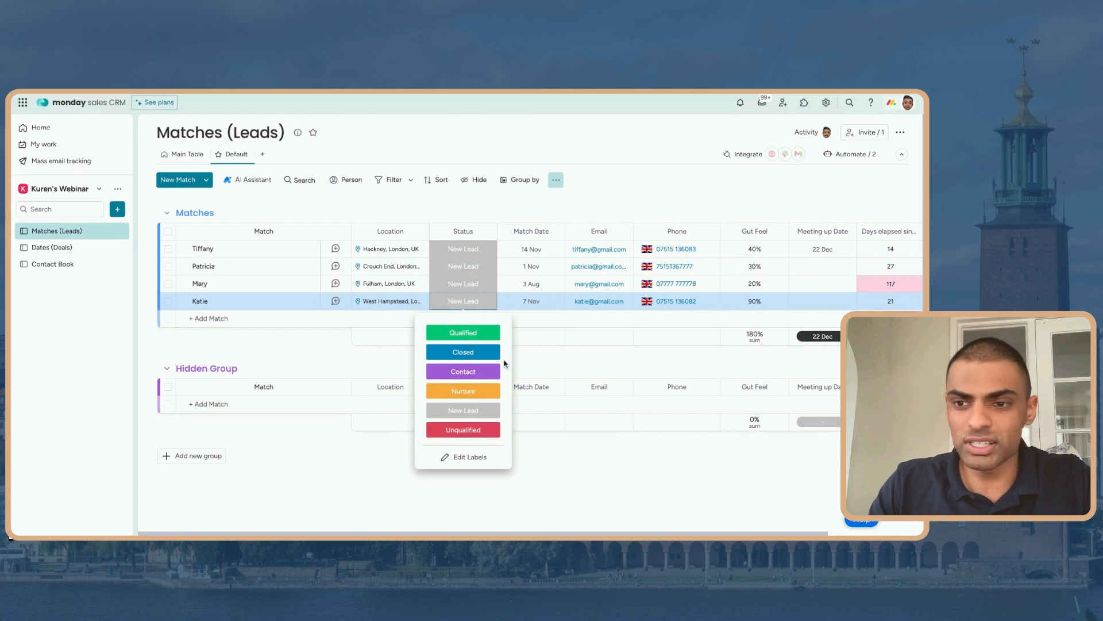
click(463, 284)
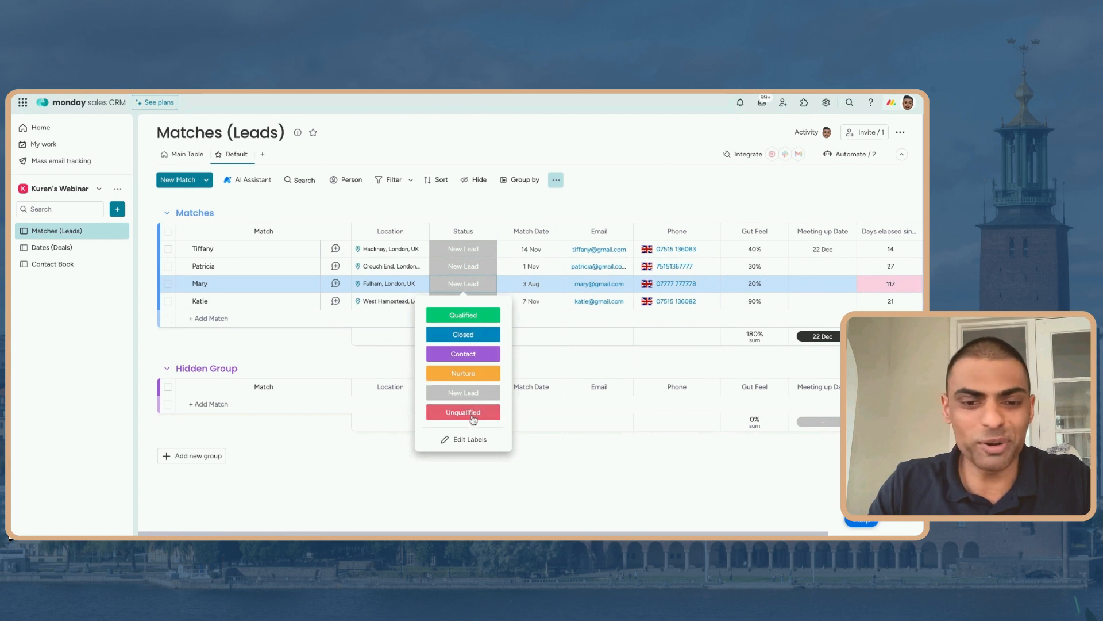
click(472, 410)
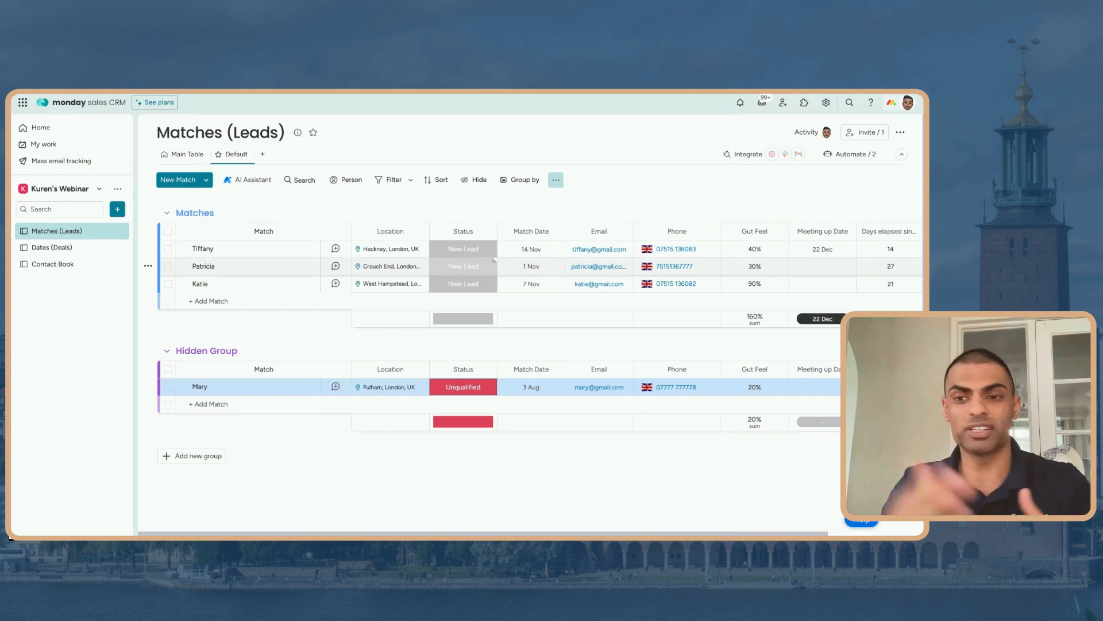
- Start another automation on the Matches (Leads) board with a date-arrives trigger
click(833, 161)
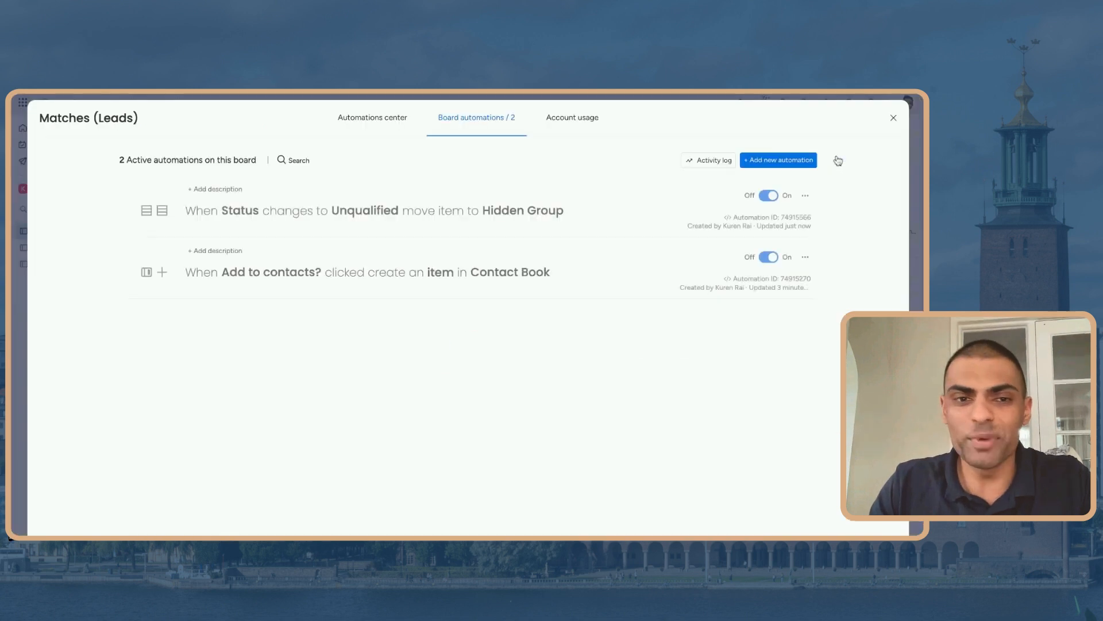
click(779, 161)
click(270, 189)
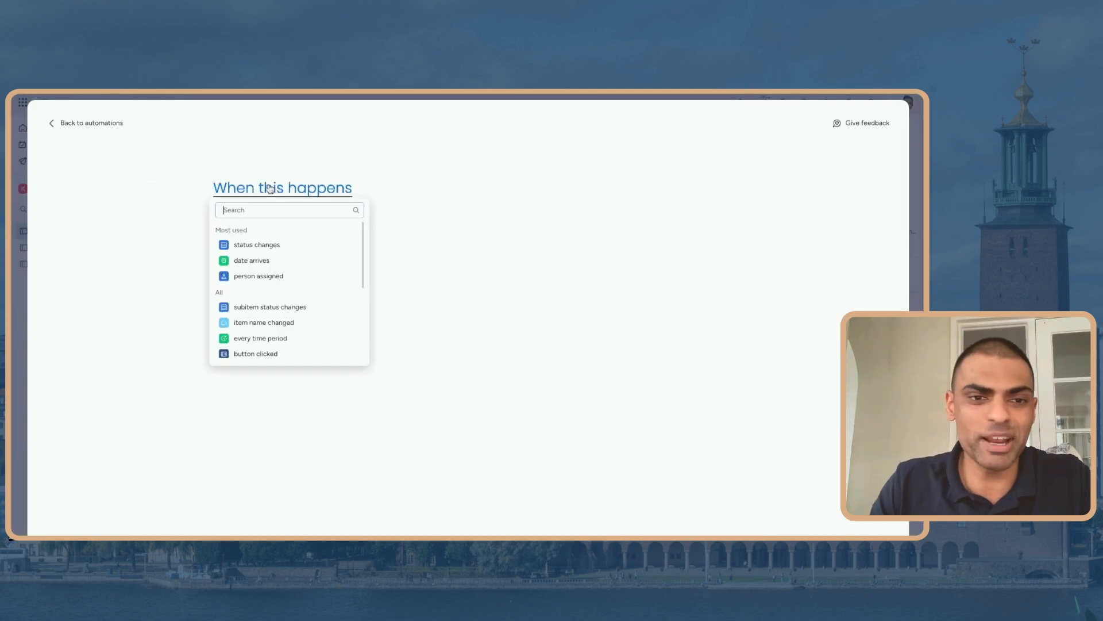
click(291, 264)
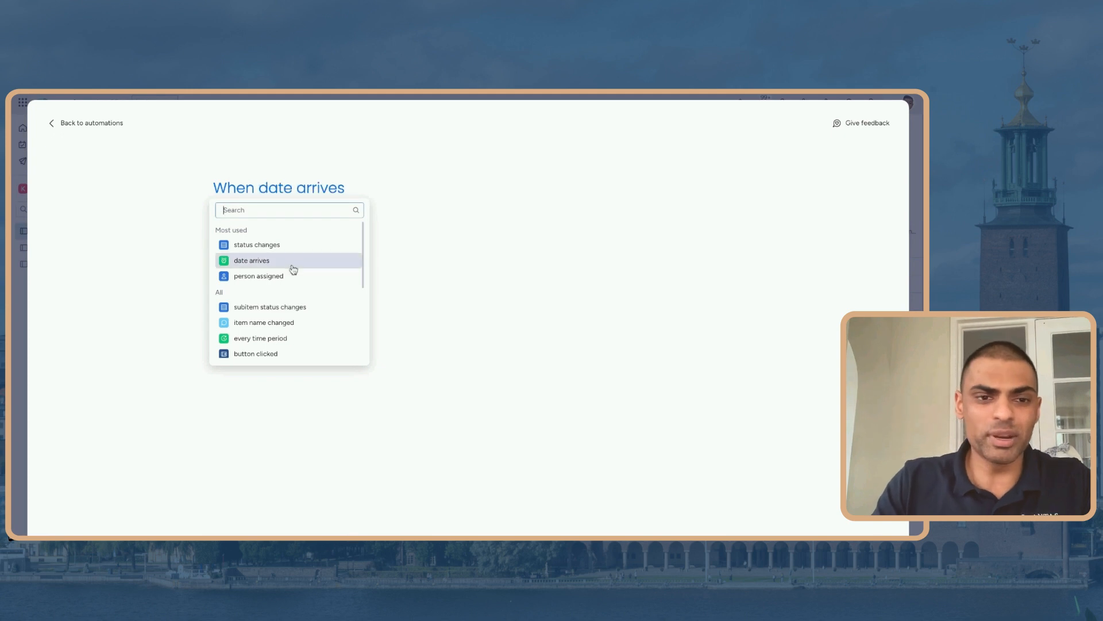
click(378, 230)
click(283, 190)
- Set the date trigger to fire 60 days after the Match Date arrives
click(236, 190)
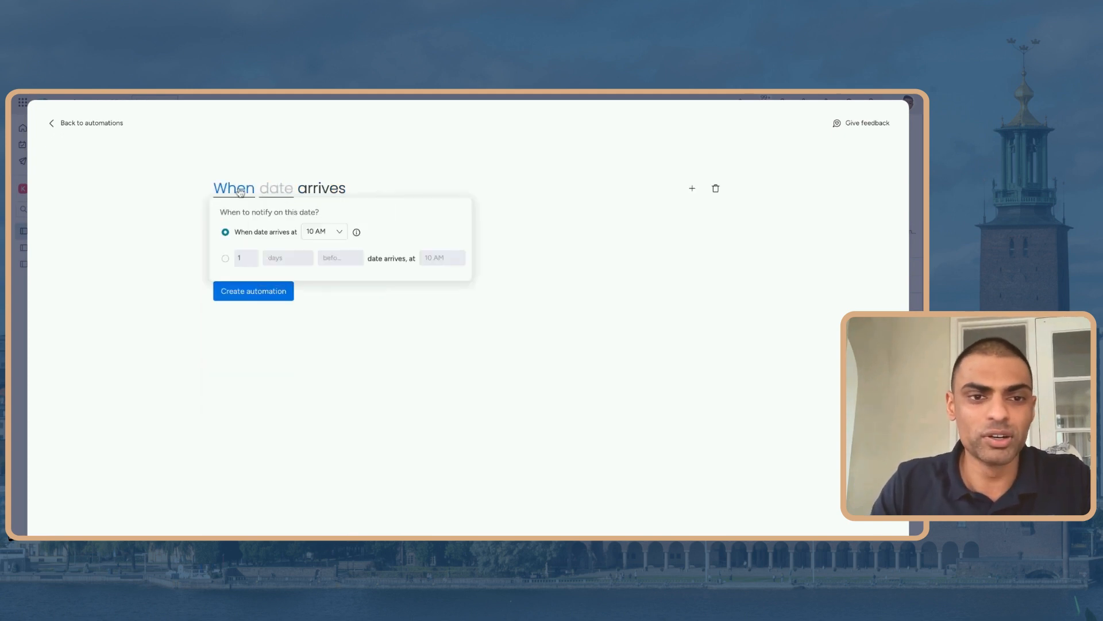
click(225, 258)
double_click(244, 257)
text(60)
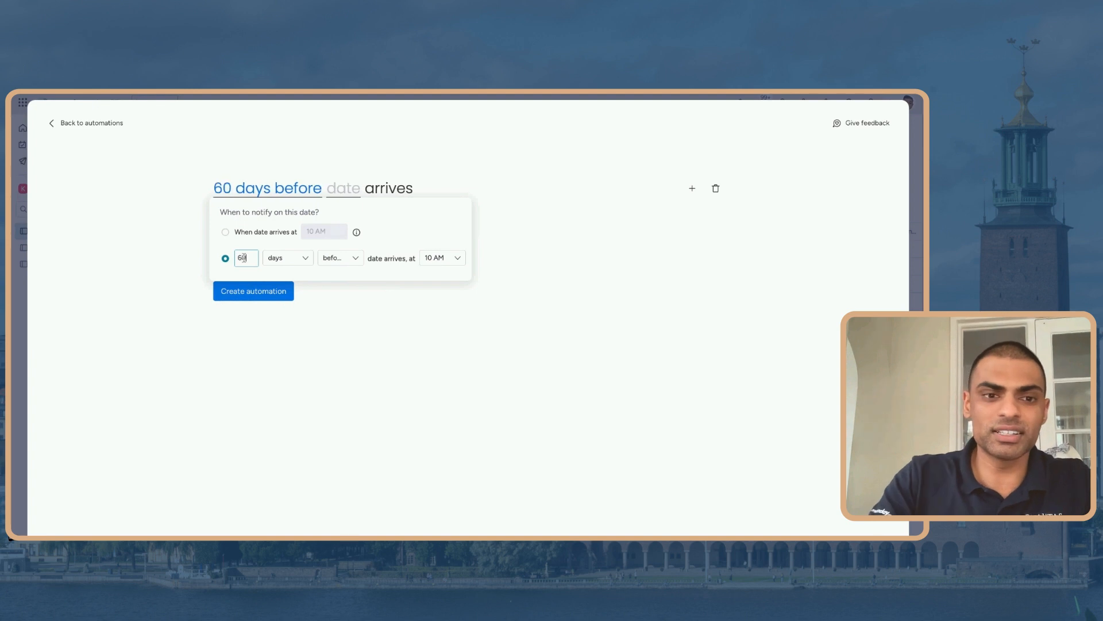
click(337, 258)
click(345, 300)
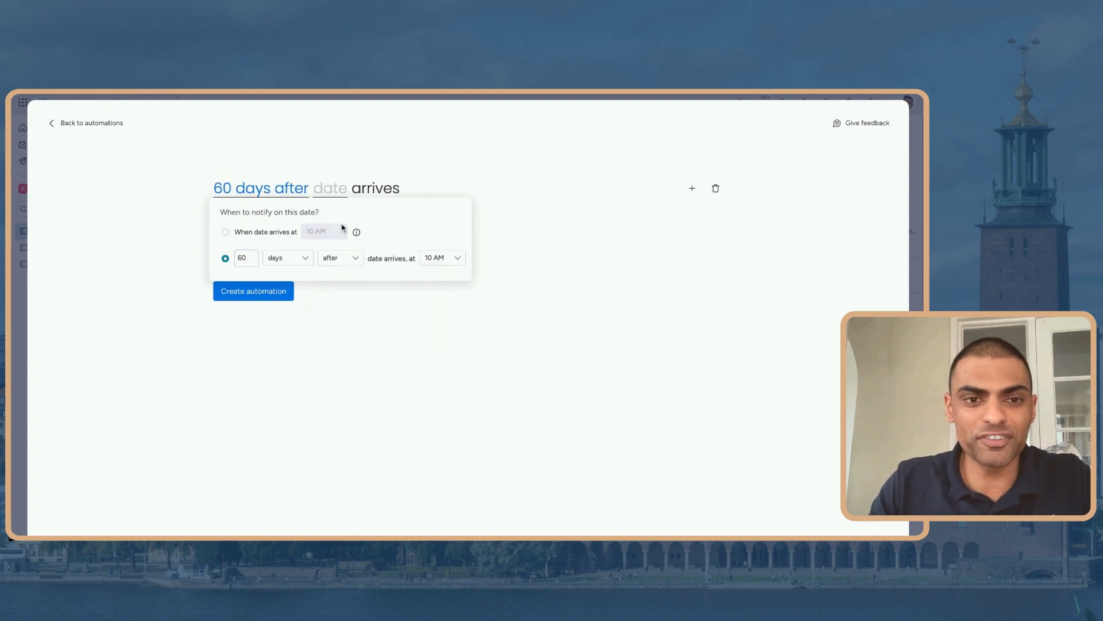
click(331, 195)
click(359, 228)
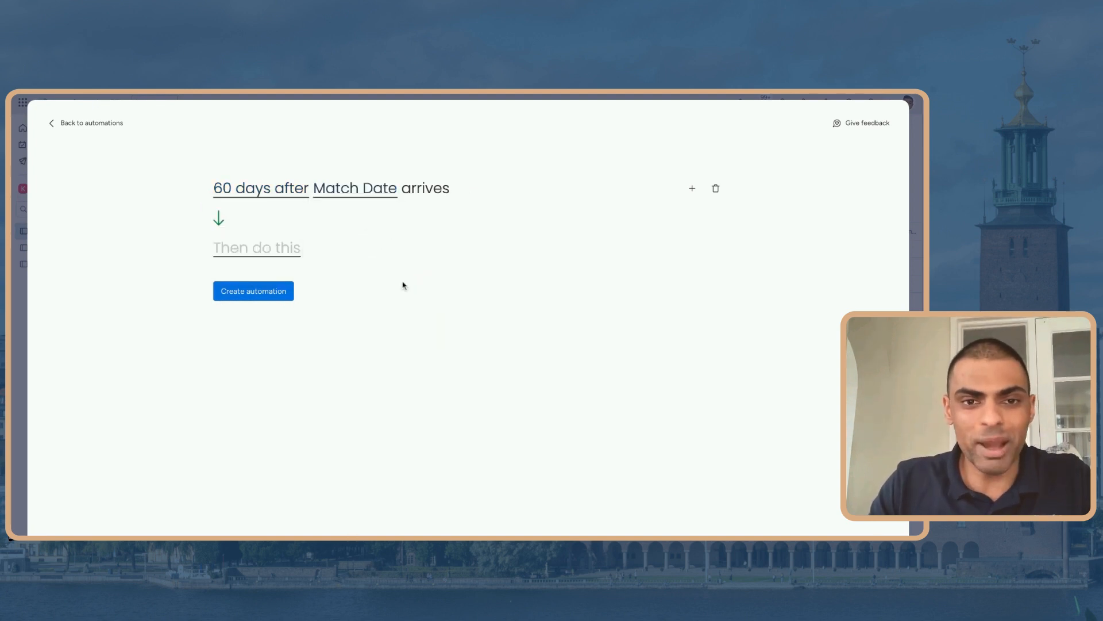
- Set the date-based automation to move the item to Hidden Group and create it
click(269, 258)
click(289, 300)
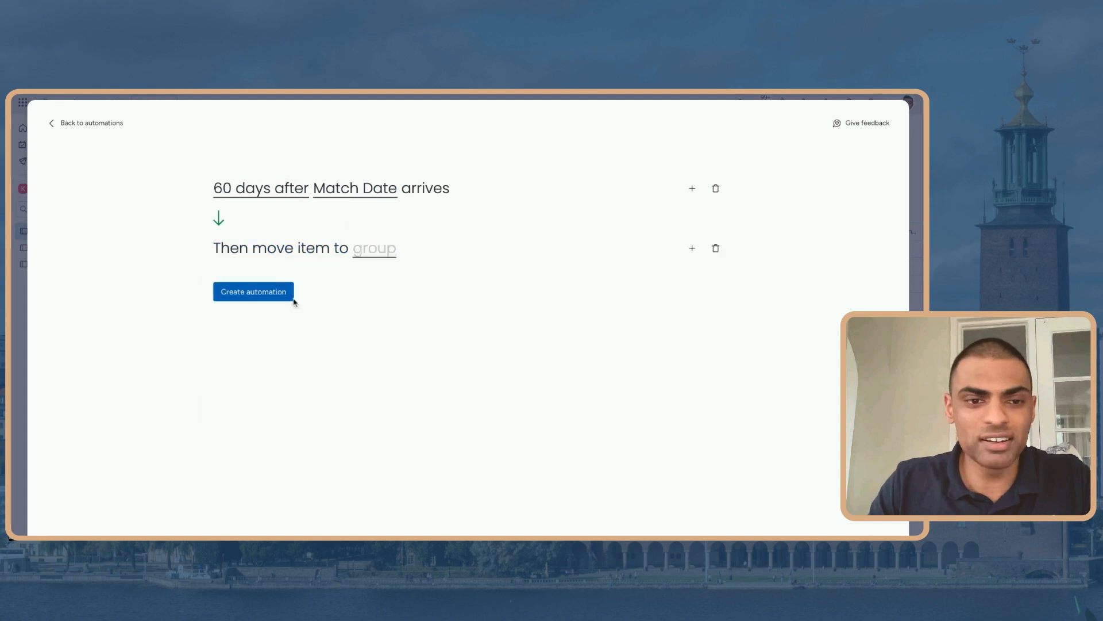
click(388, 250)
click(424, 320)
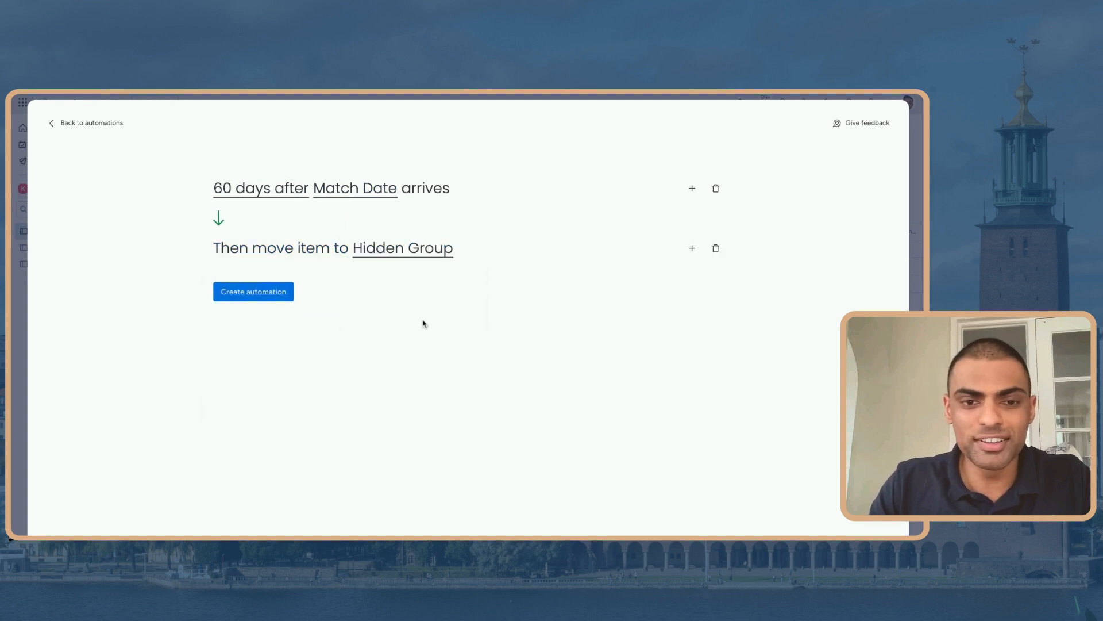
click(265, 296)
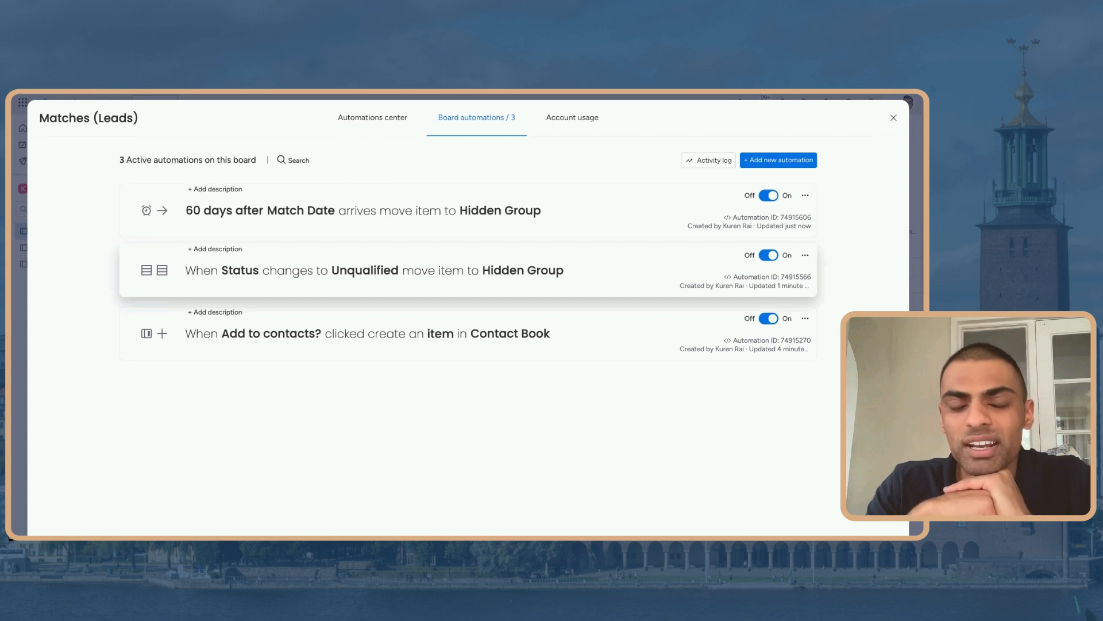
- Start a further automation for the board, triggered when Status changes to Qualified
click(779, 160)
click(274, 192)
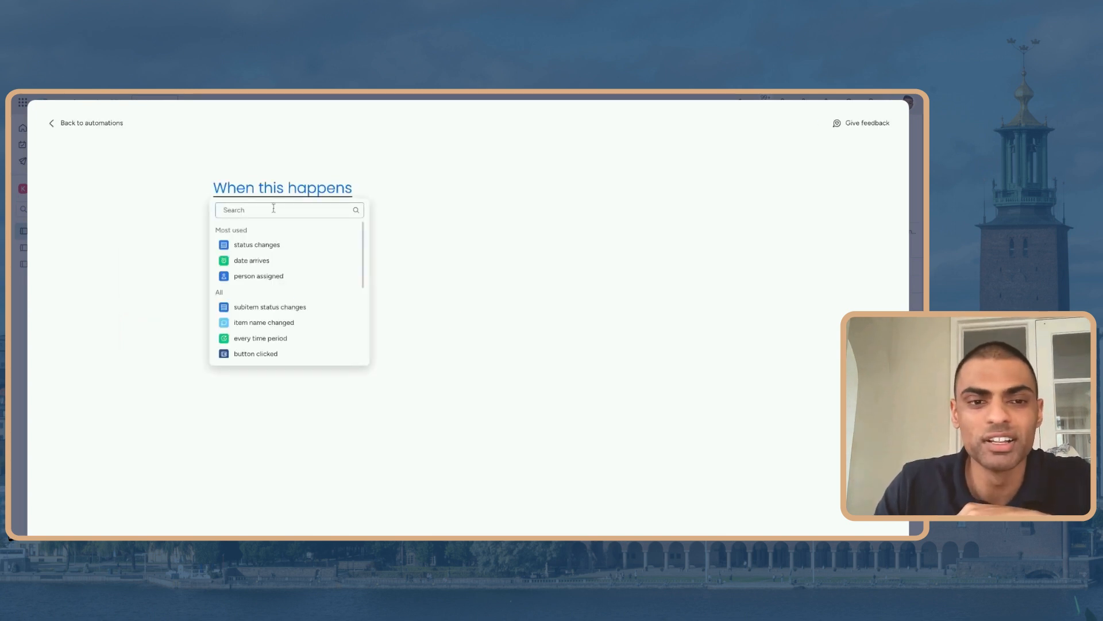
click(270, 244)
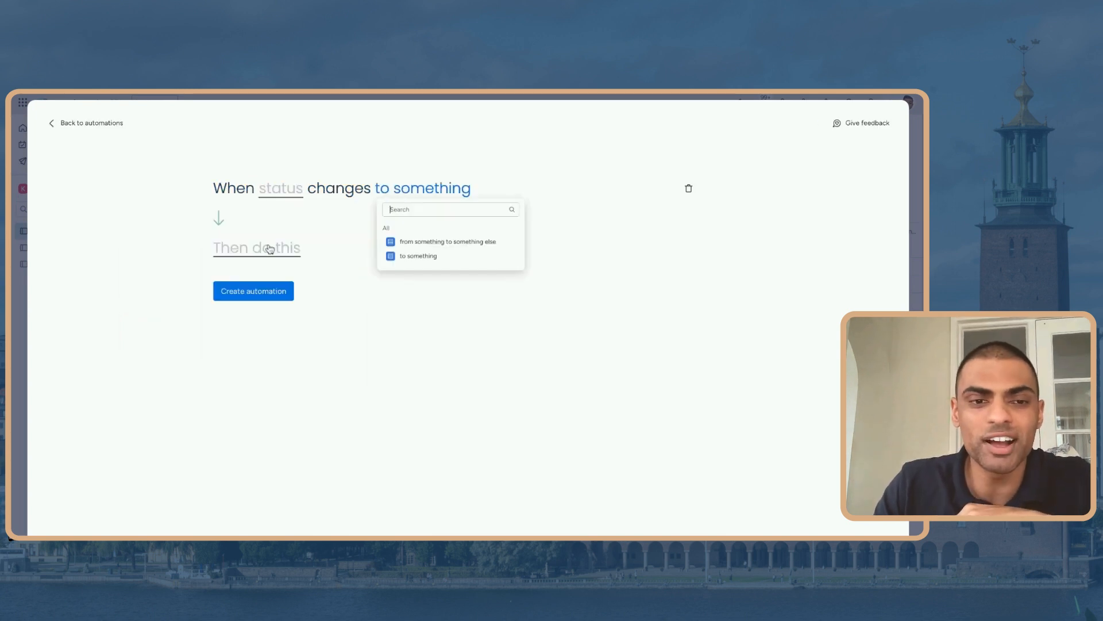
click(407, 345)
click(283, 194)
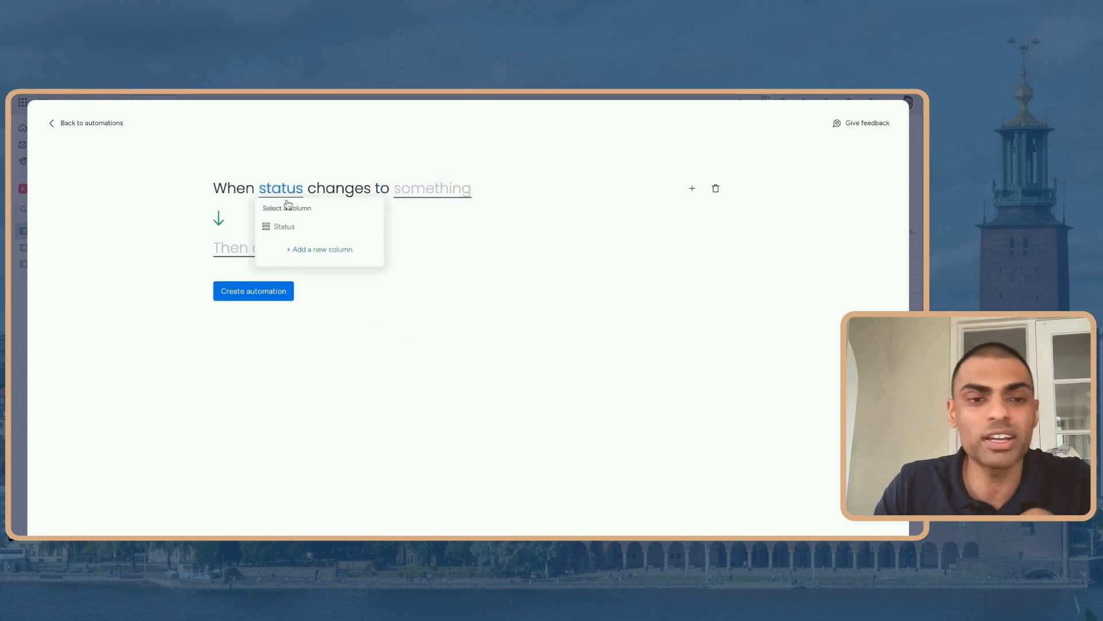
click(297, 230)
click(418, 184)
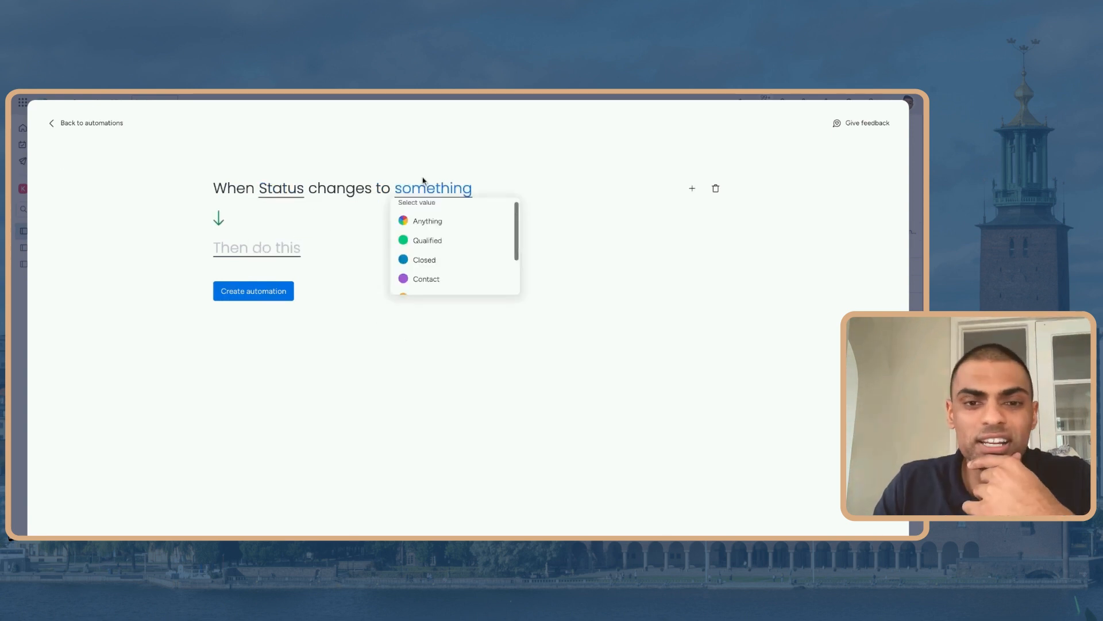
click(435, 239)
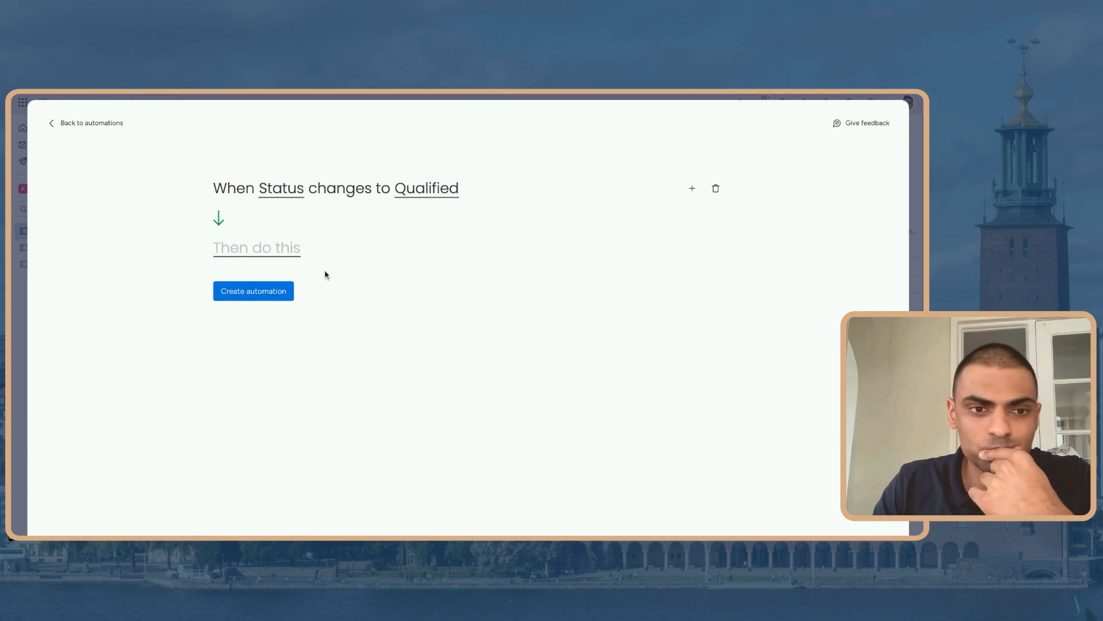
click(282, 248)
click(285, 302)
click(390, 249)
click(523, 244)
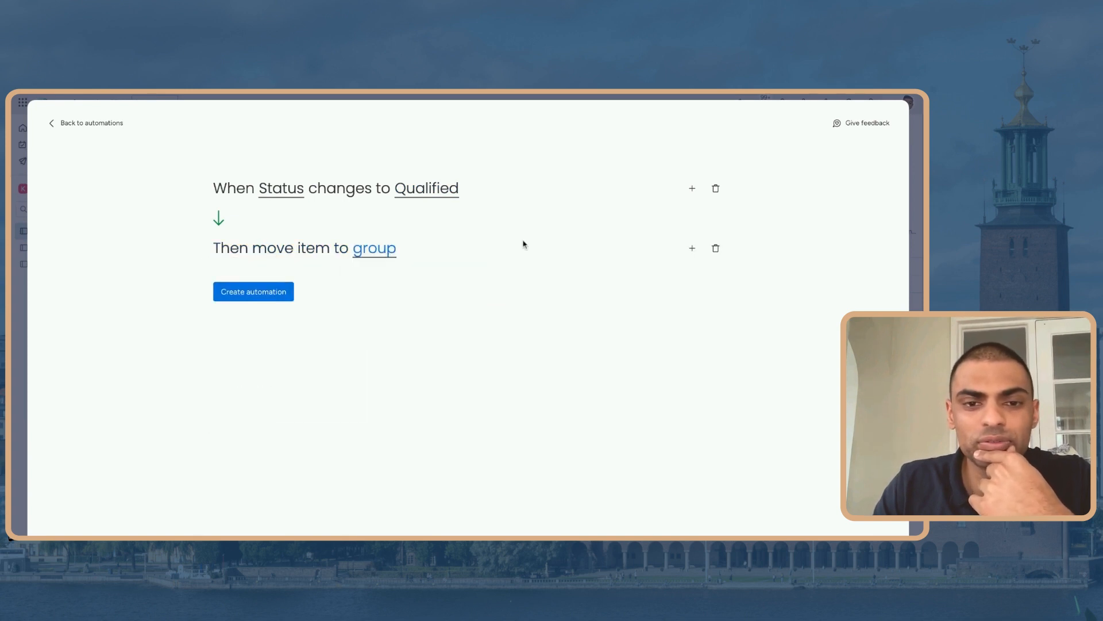
click(716, 247)
- Set the Qualified status automation's action to move the item to the Dates (Deals) board
text(move)
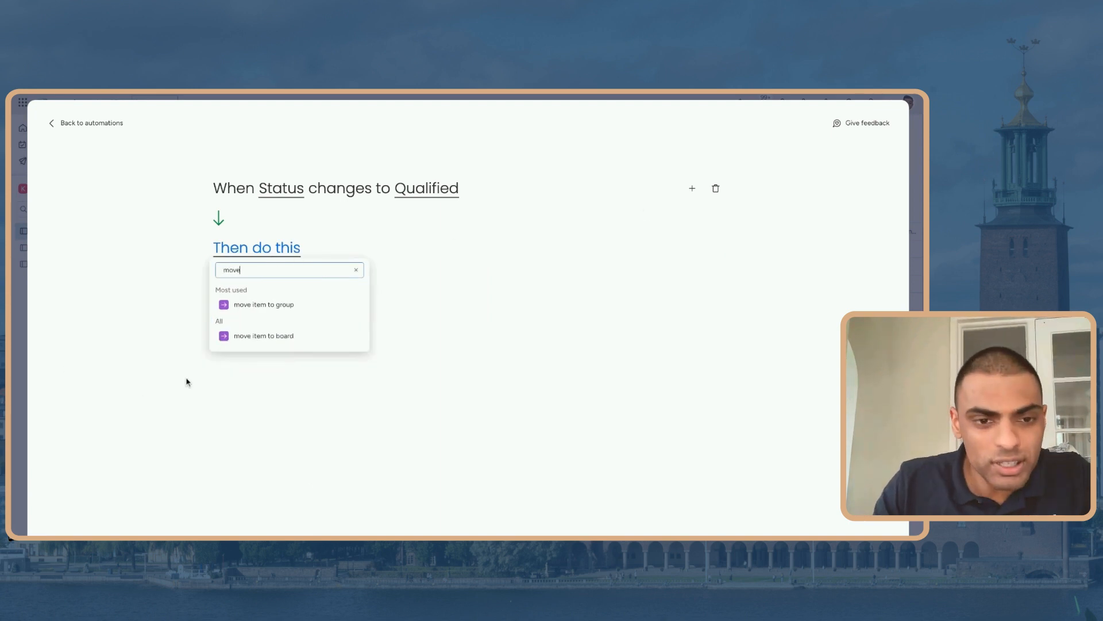
click(242, 339)
click(374, 247)
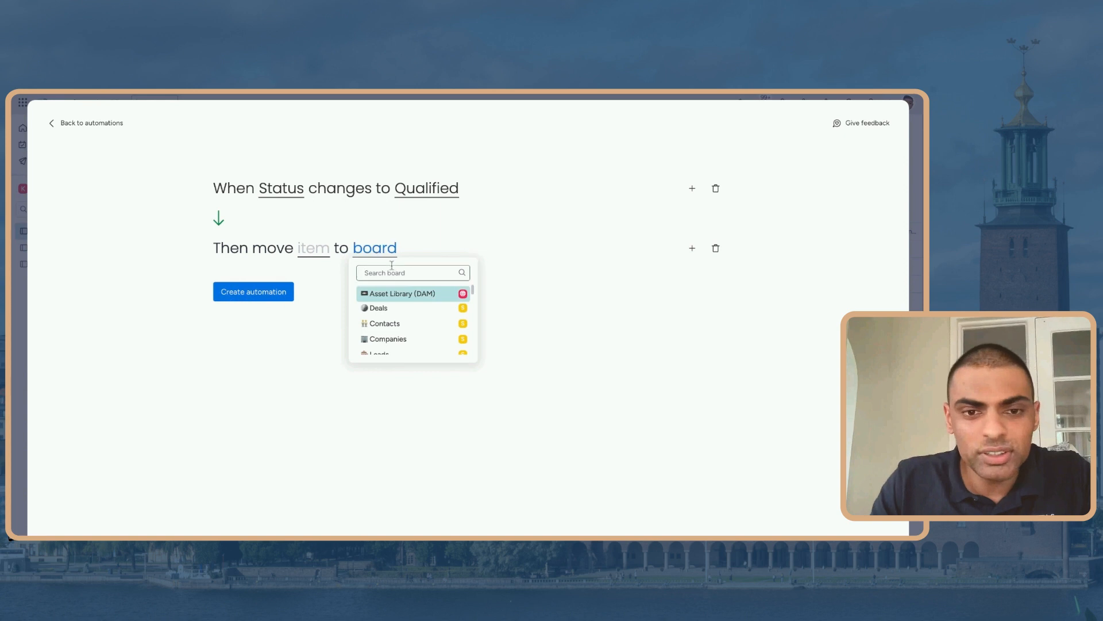
text(dat)
key(BackSpace)
key(BackSpace)
key(BackSpace)
text(dat)
click(402, 296)
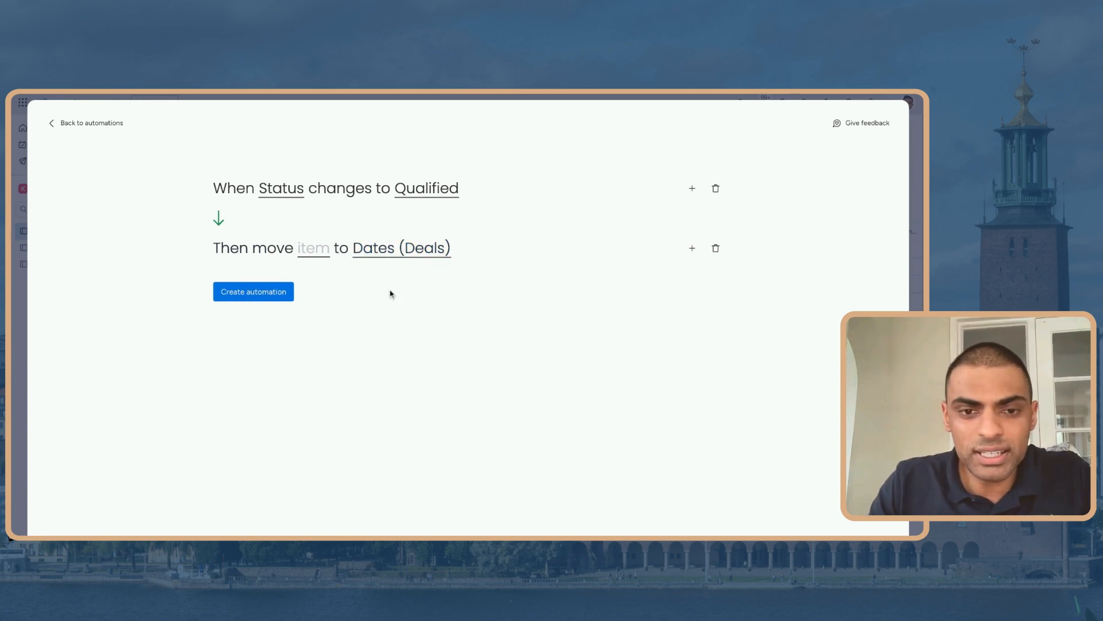
- Review and accept the default column mapping for items moved to Dates (Deals)
click(313, 249)
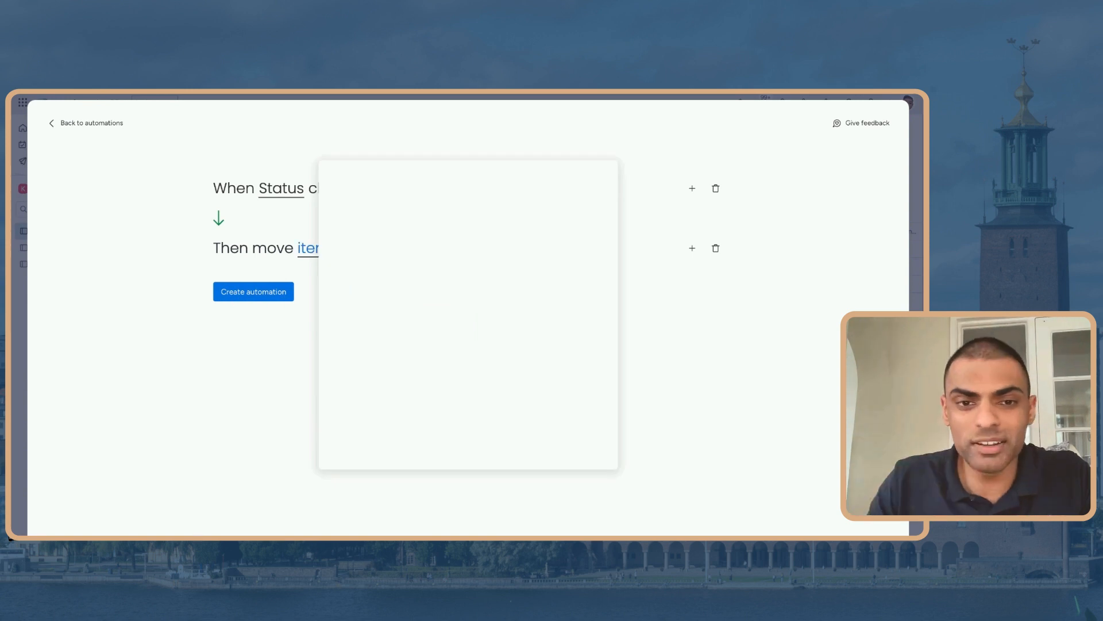
scroll(361, 289, down, 2)
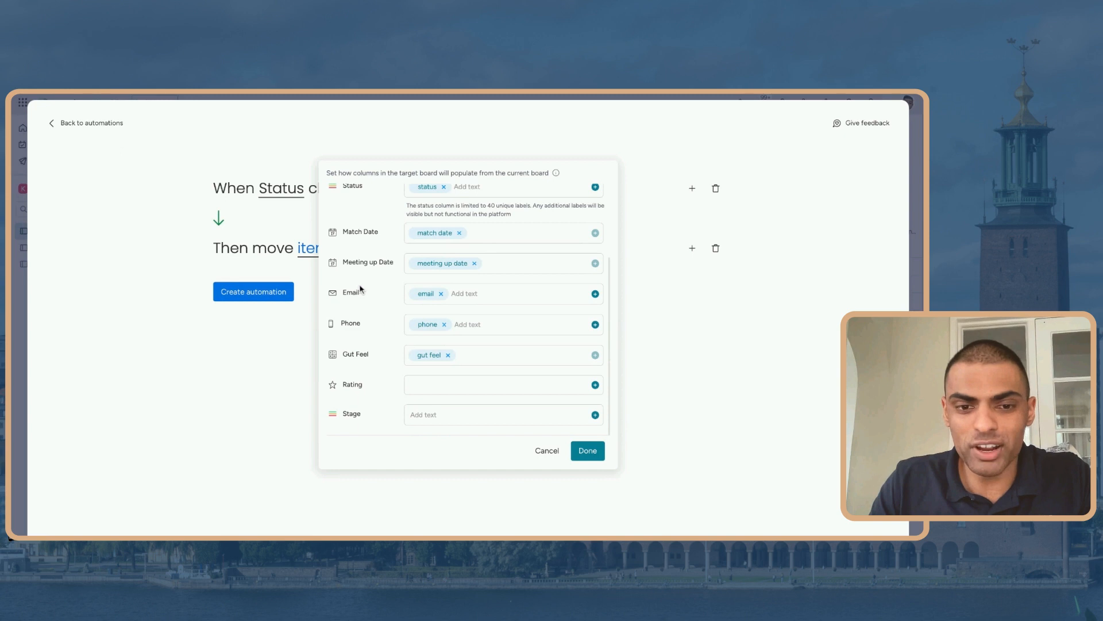
scroll(361, 289, up, 3)
click(588, 450)
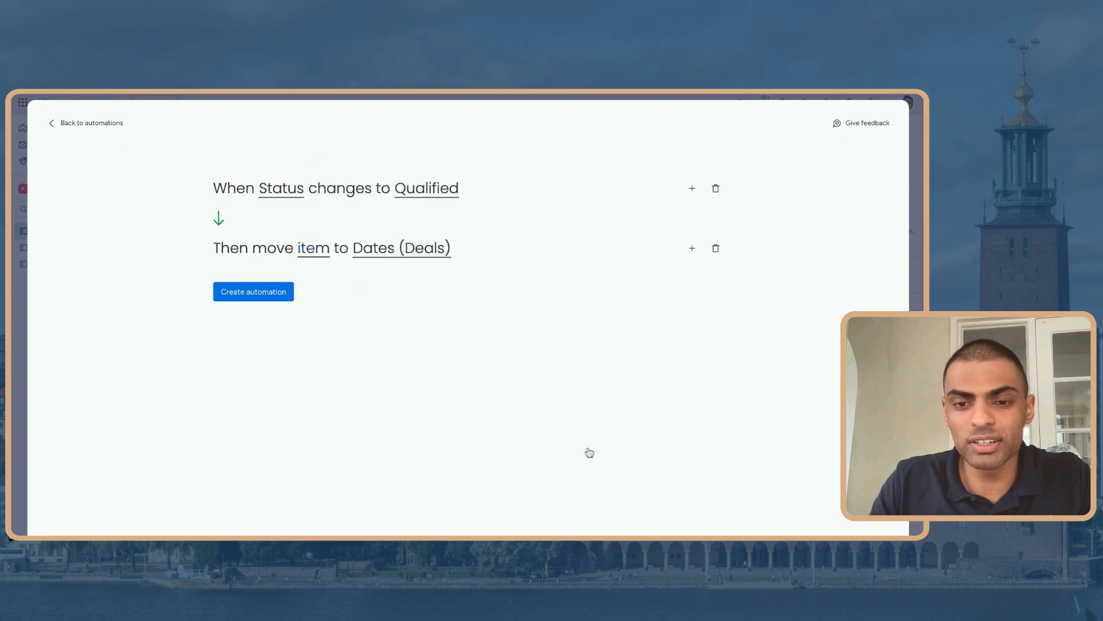
- Add a second action to the automation that creates an item in the Contact Book board
click(692, 248)
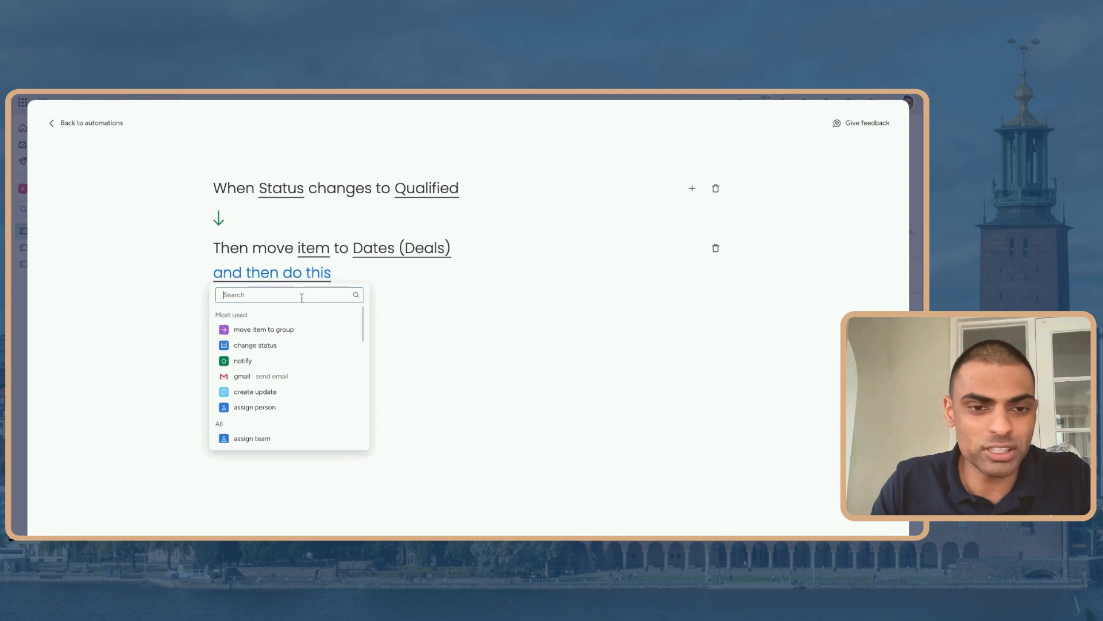
text(create)
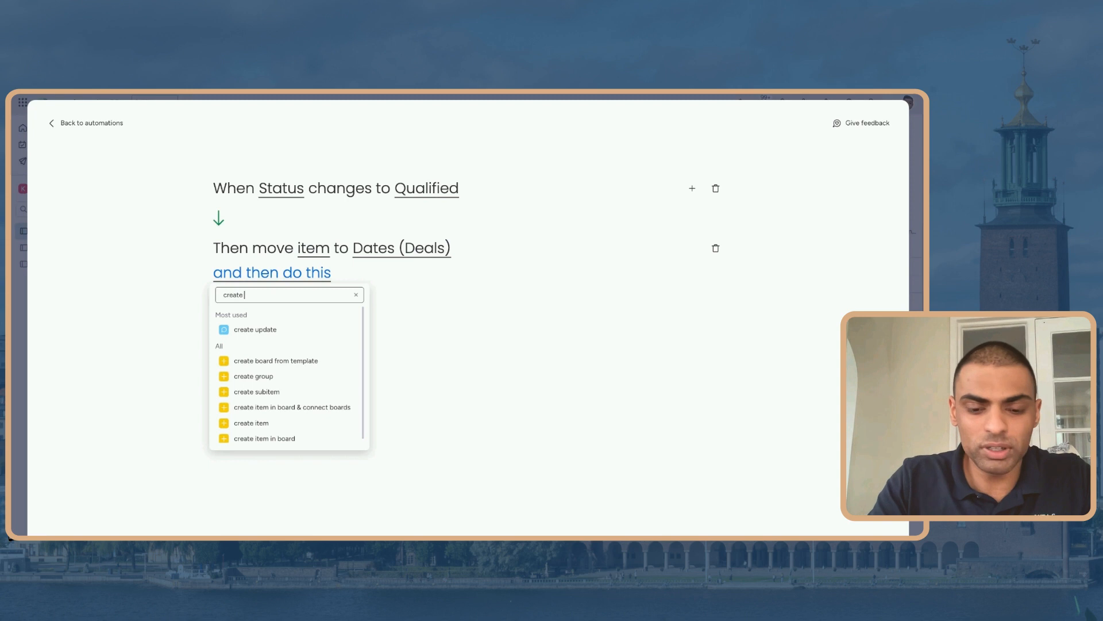
text( b)
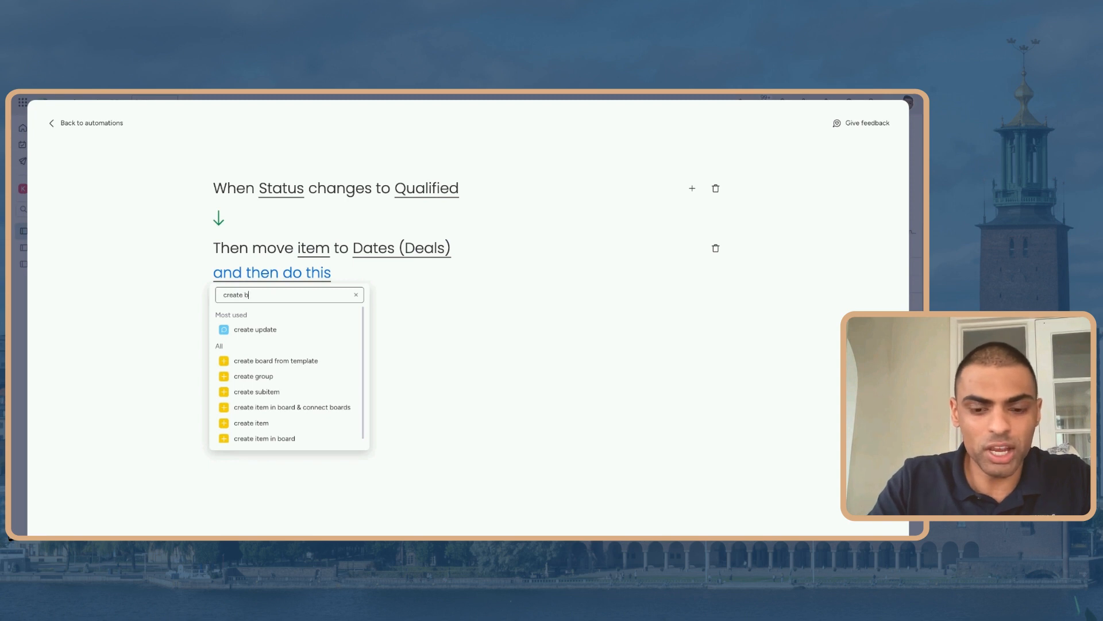
key(BackSpace)
text(item)
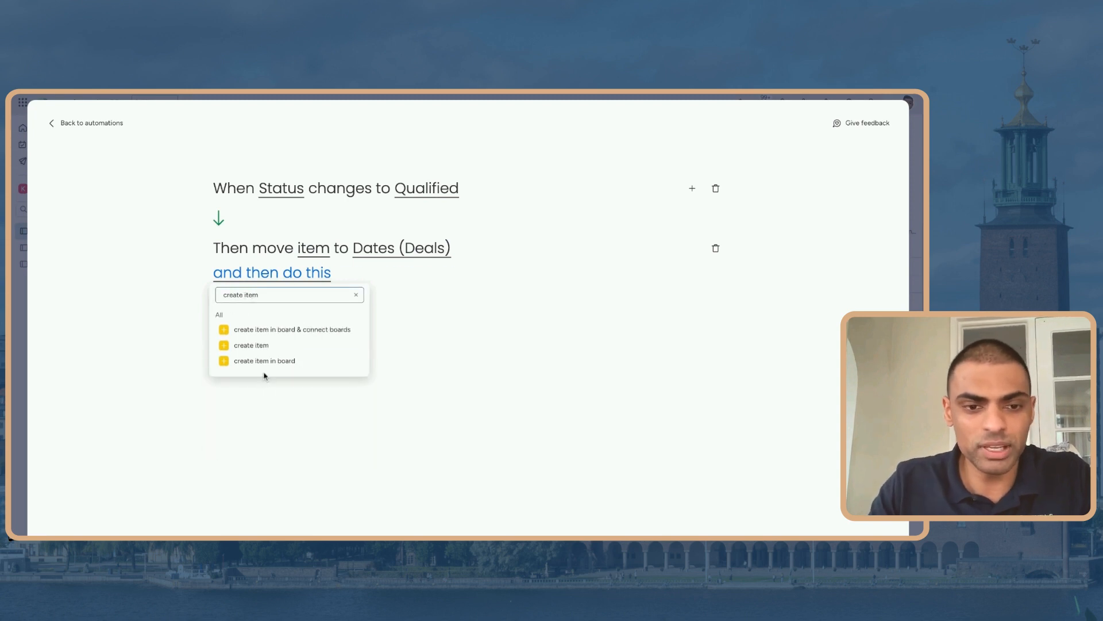
click(263, 362)
click(432, 273)
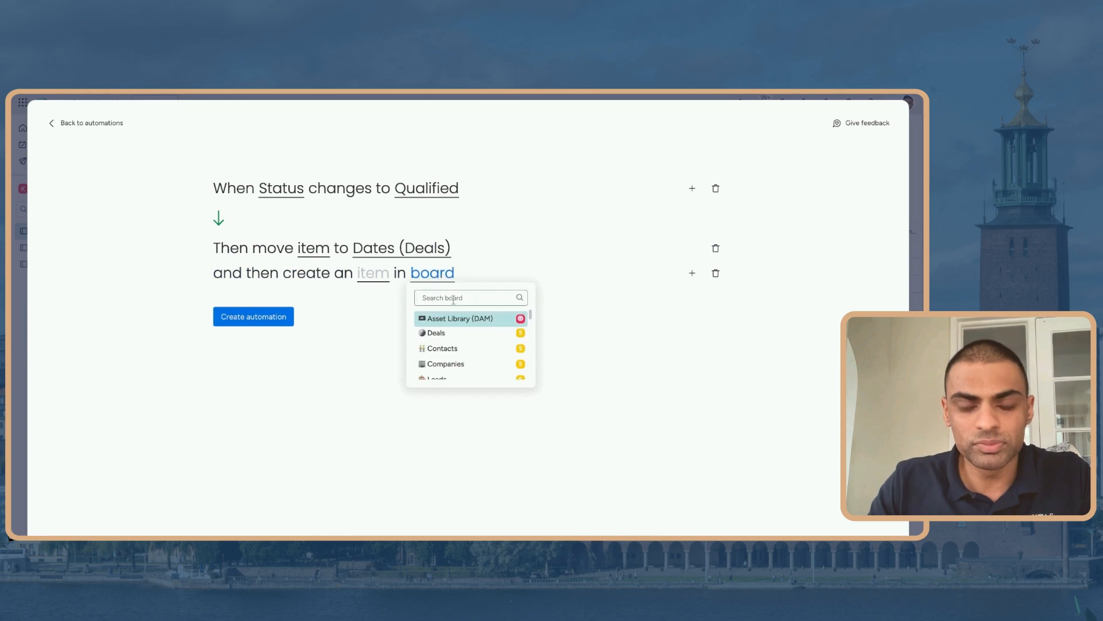
text(con)
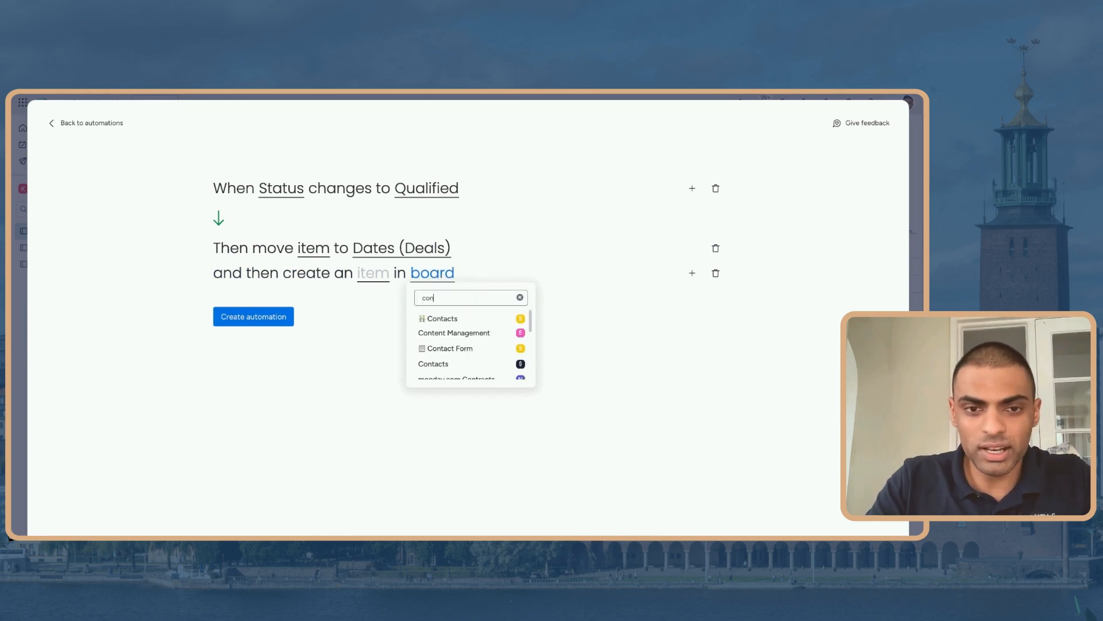
text(tac)
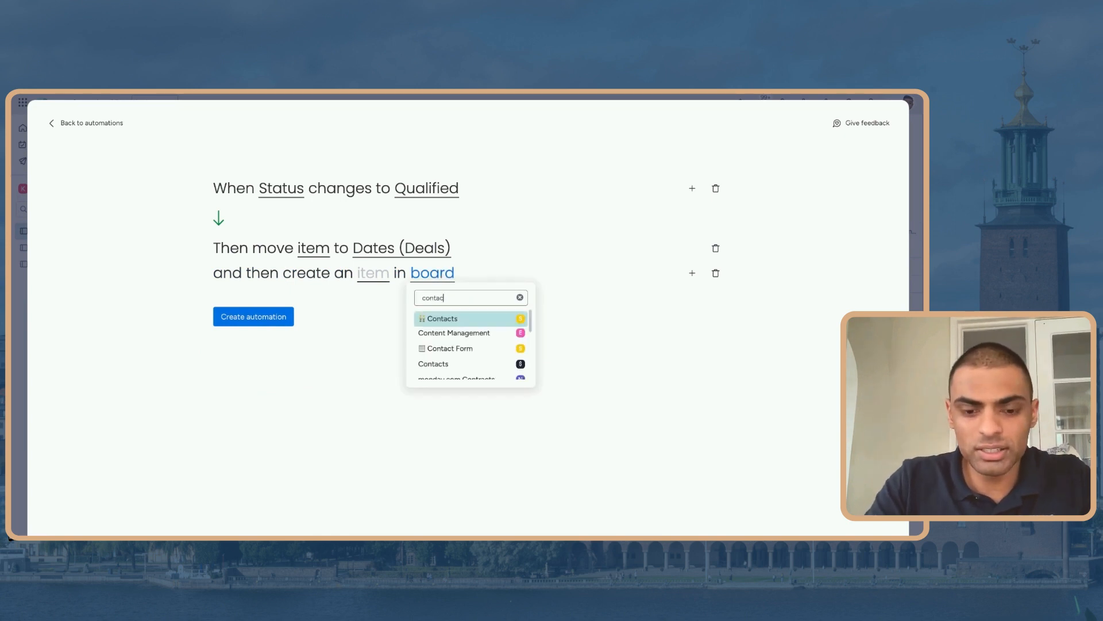
text(t book)
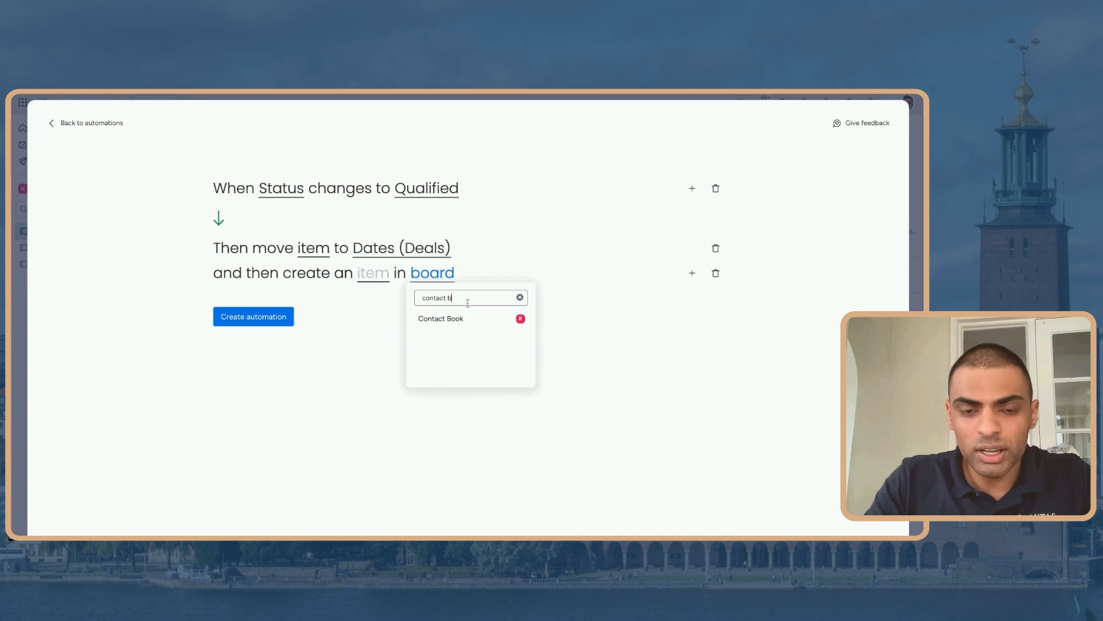
click(496, 319)
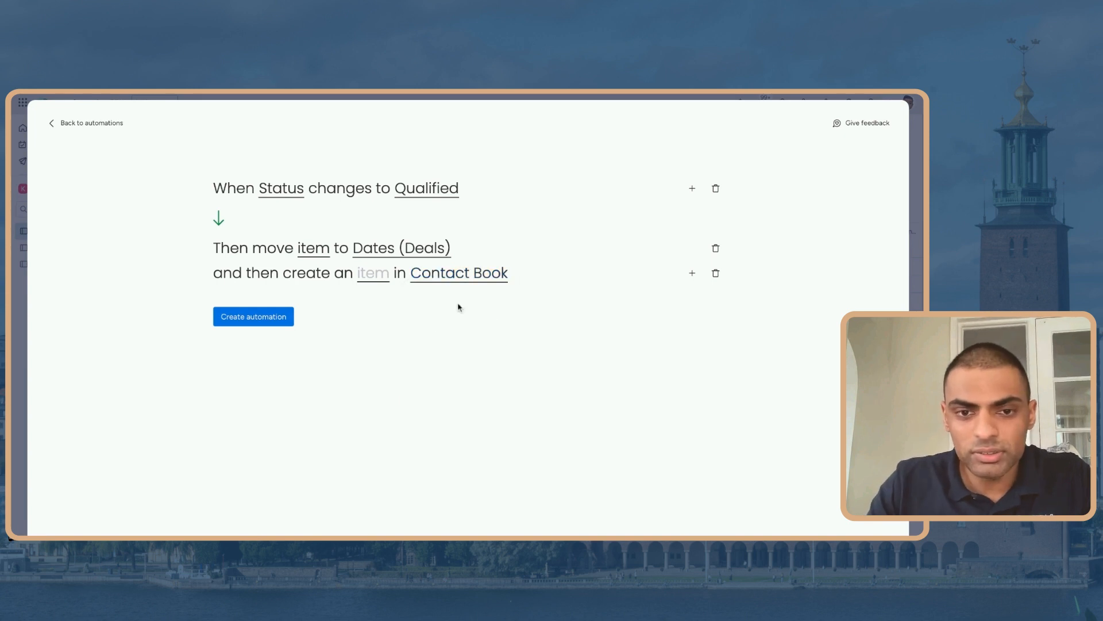
- Accept the default column mapping for the Contact Book item and create the automation
click(383, 279)
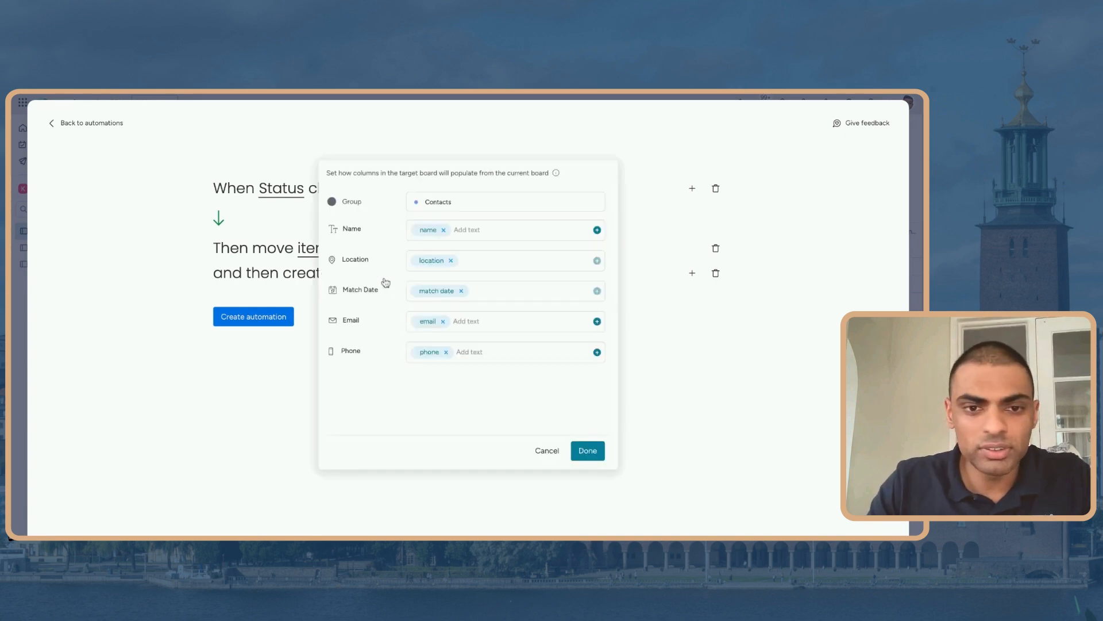
click(590, 453)
click(266, 322)
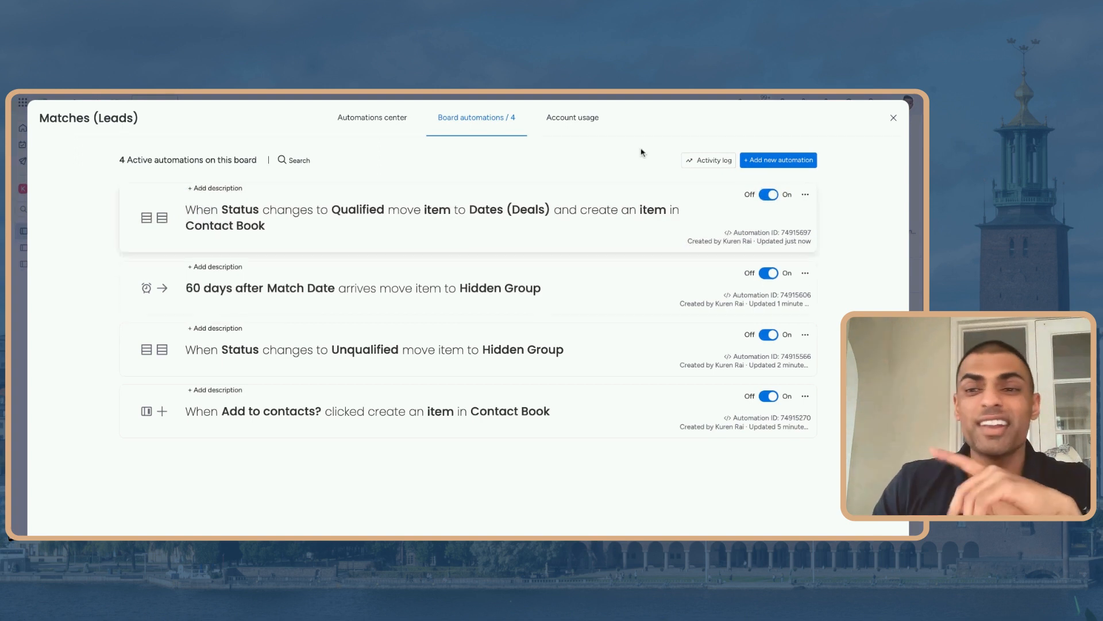
- Return to the Matches (Leads) board and set the third match's Status to Qualified
click(894, 120)
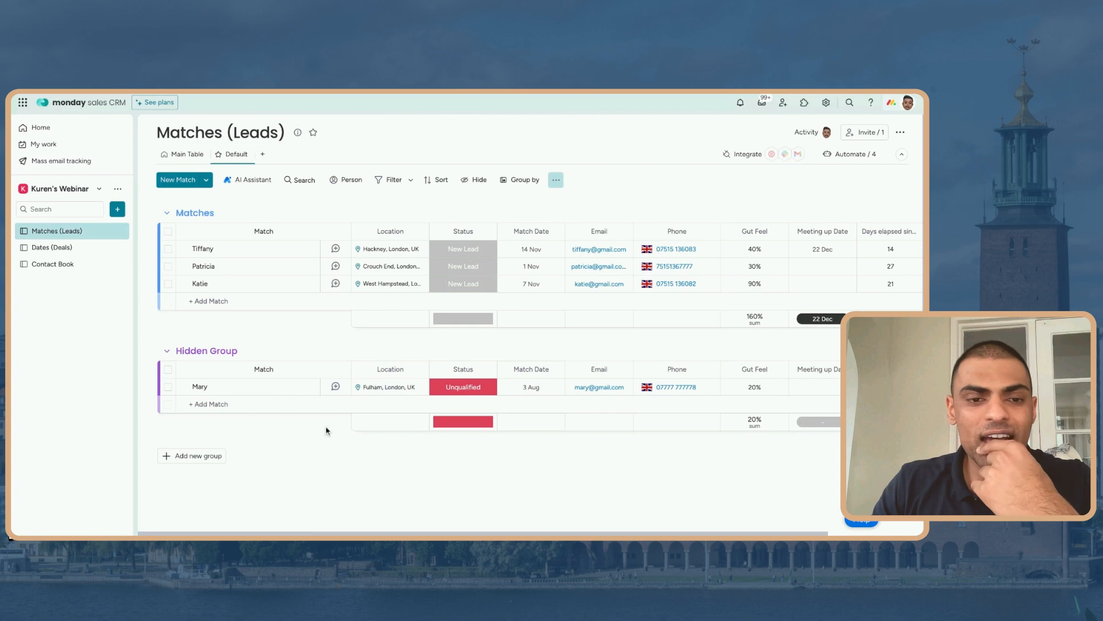
click(479, 288)
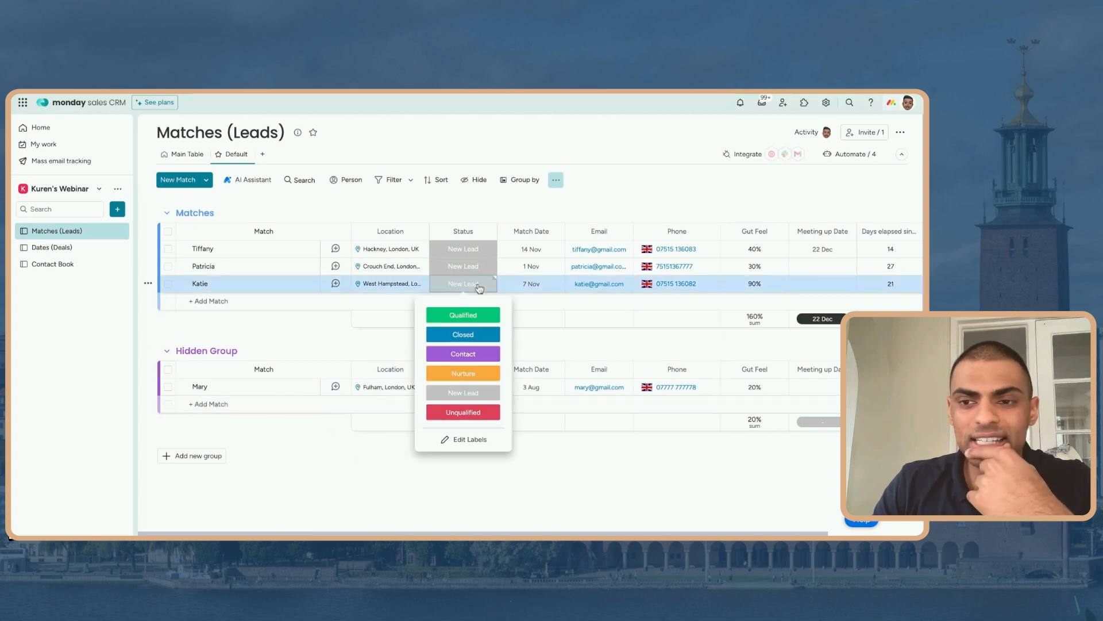
click(478, 317)
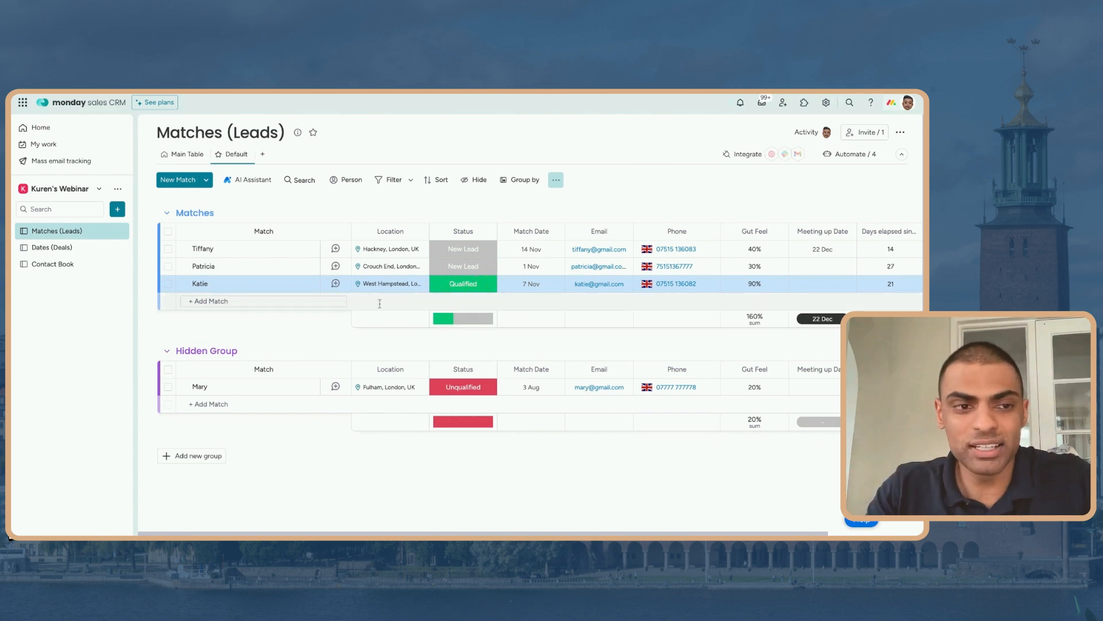
- Check the Dates (Deals) board and the Contact Book's main table for the newly qualified match
click(58, 248)
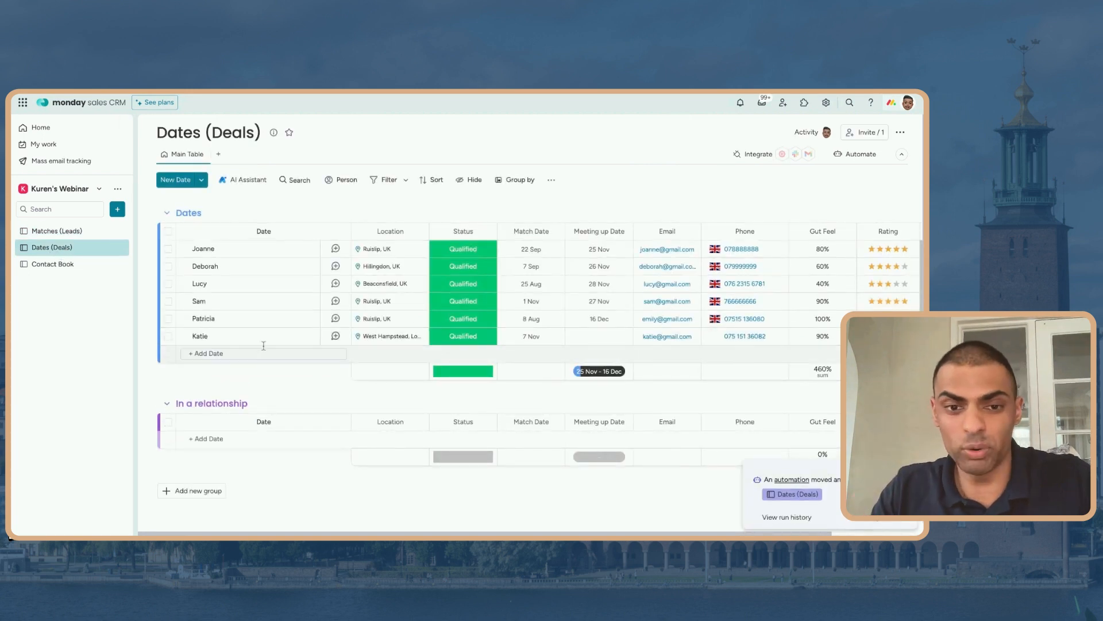
click(57, 264)
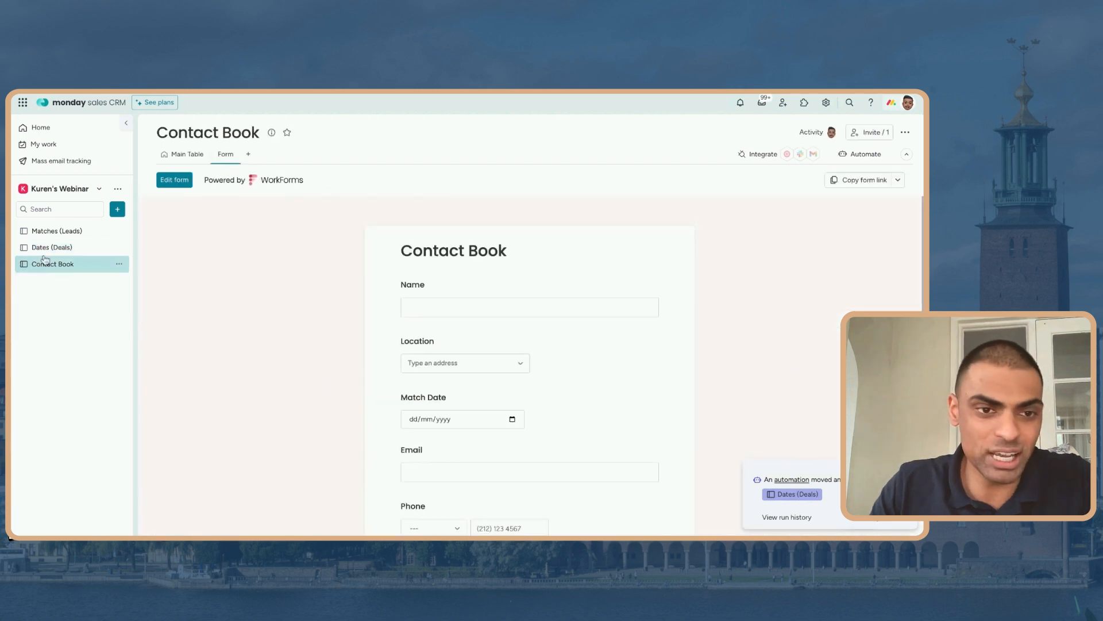
click(180, 153)
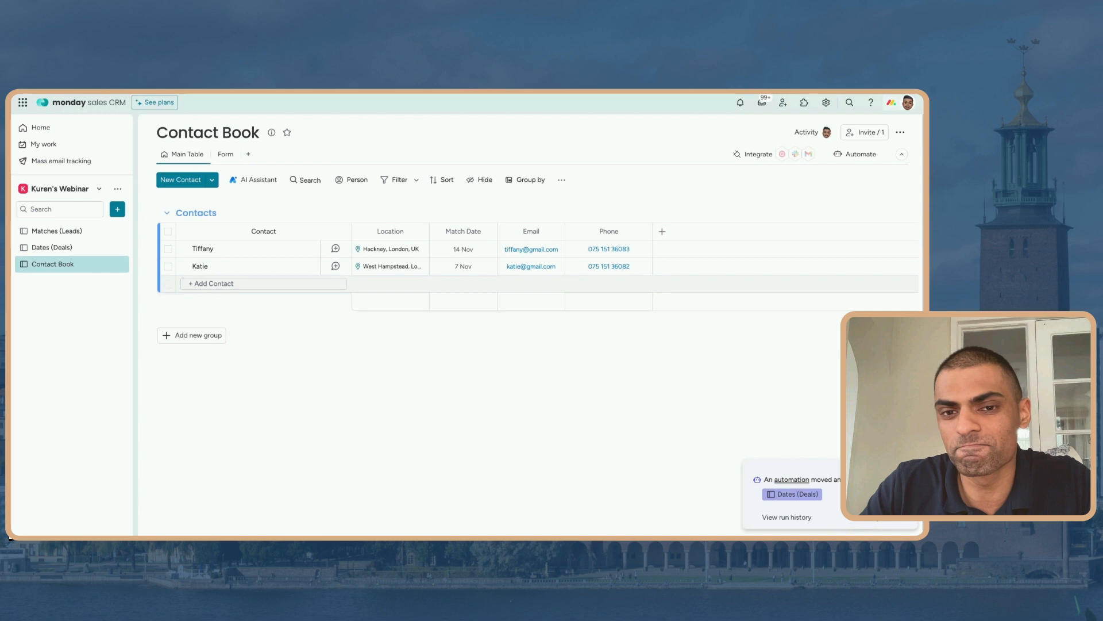
- Open the first match on the Matches (Leads) board and enable layout and content editing for its item page
click(77, 232)
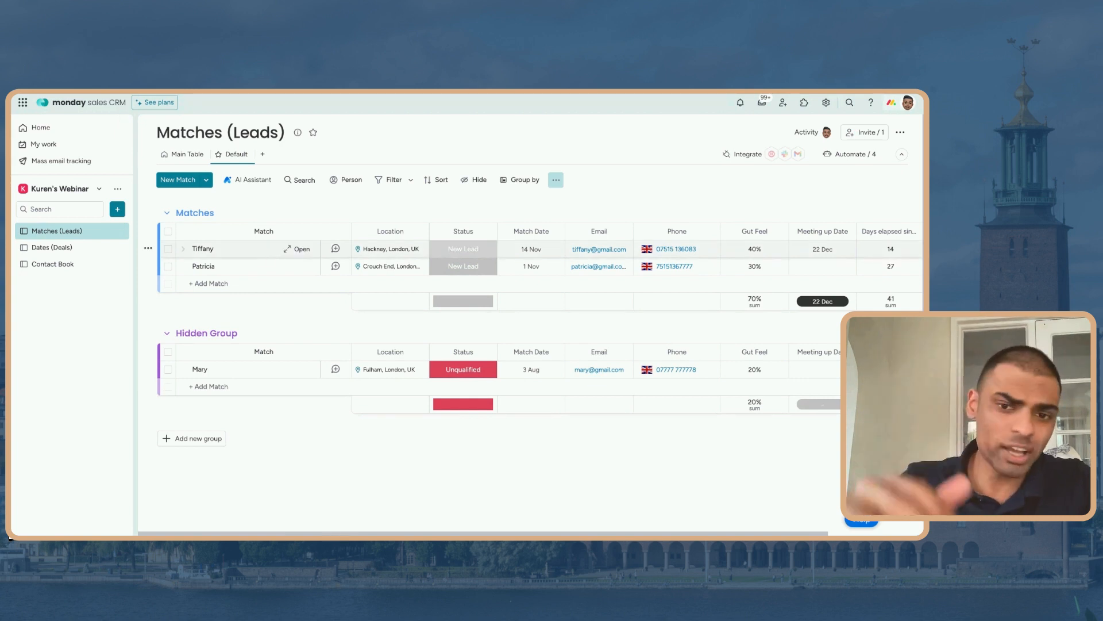
click(298, 249)
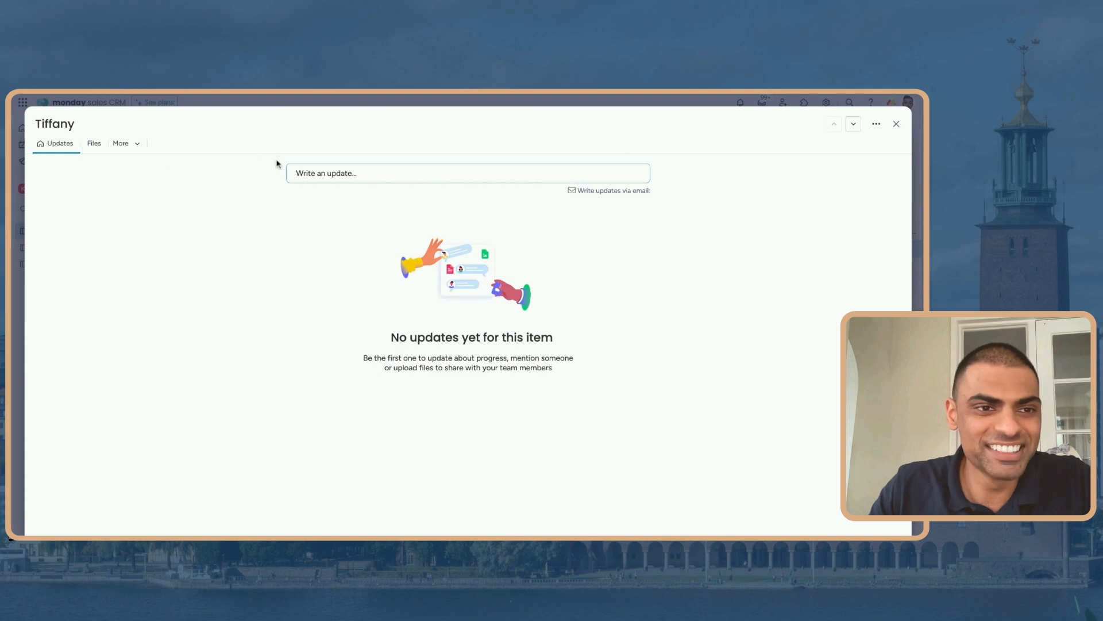
click(876, 124)
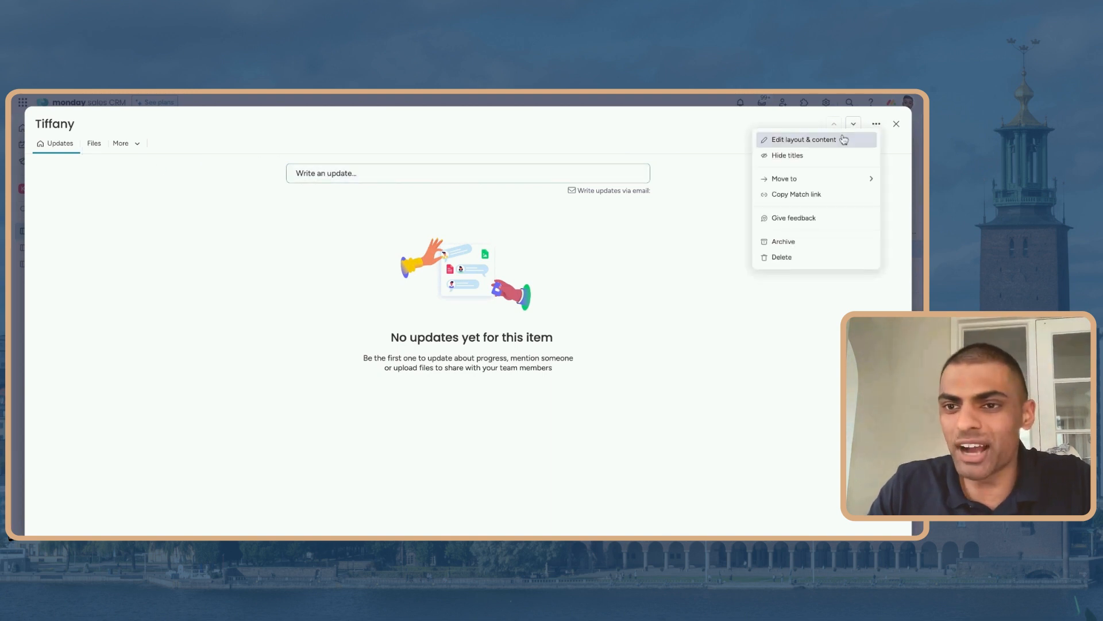
click(716, 361)
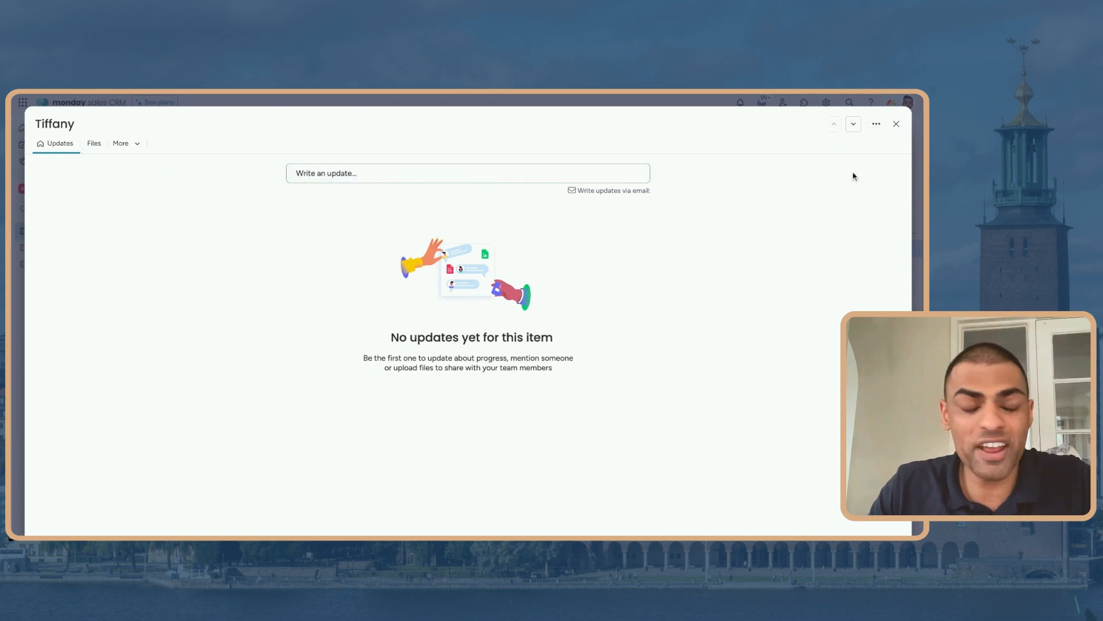
click(875, 127)
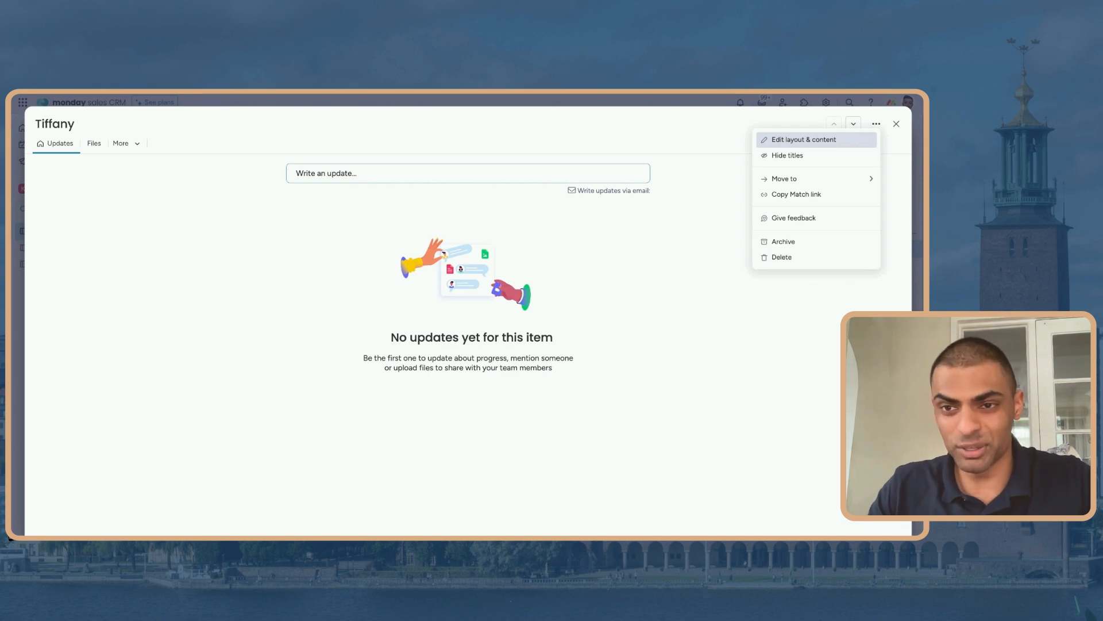
click(803, 139)
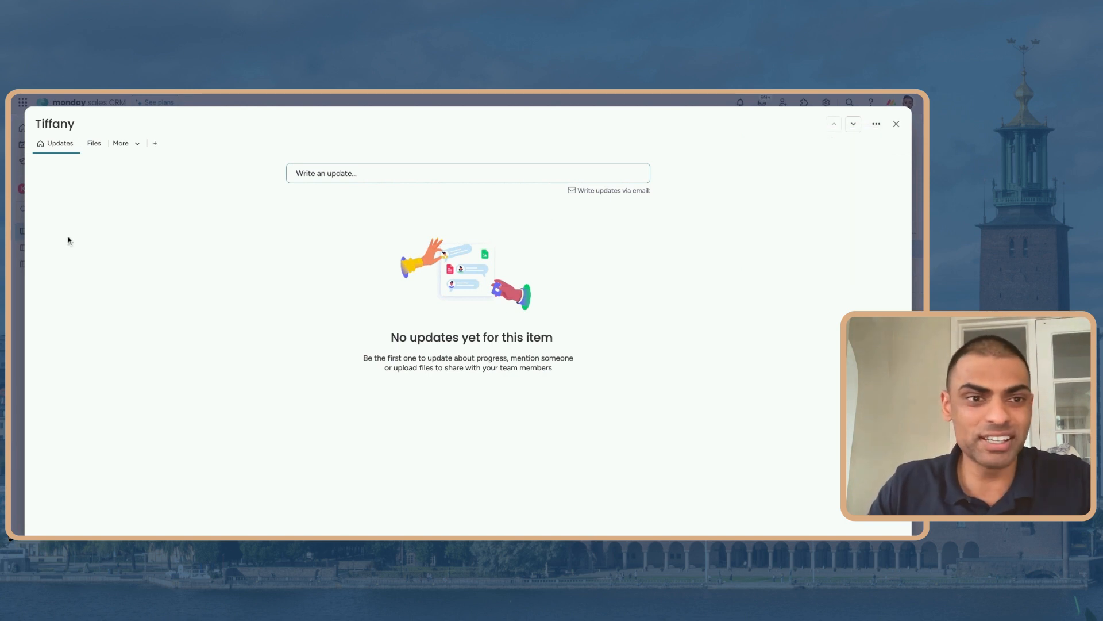
- Add the Item Card view to the match's item page, keep its default name and look through its fields
click(154, 146)
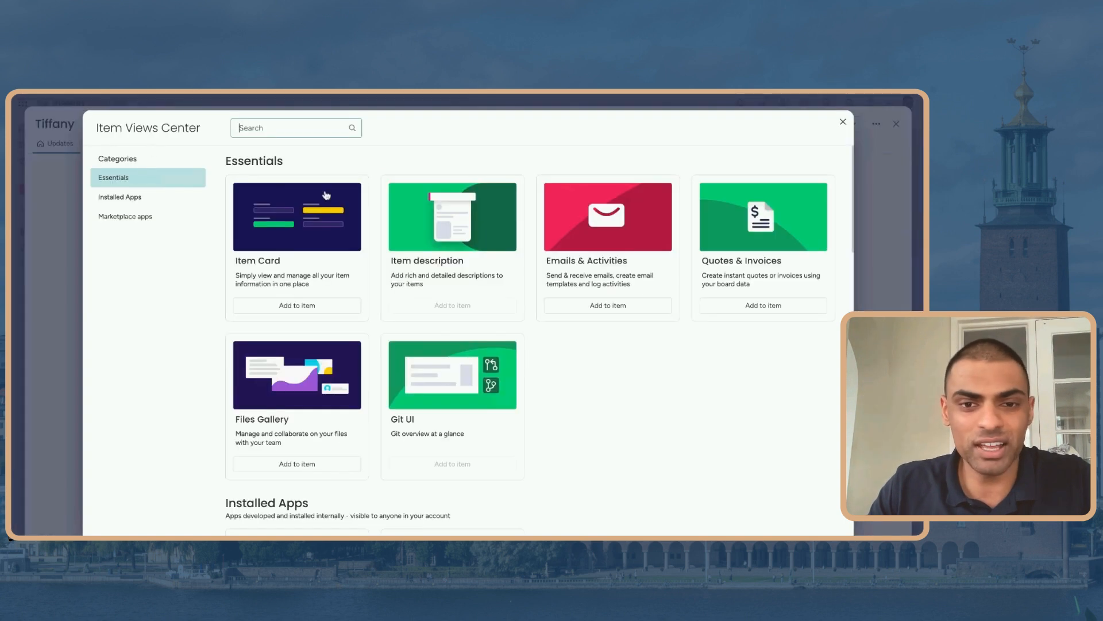
click(294, 305)
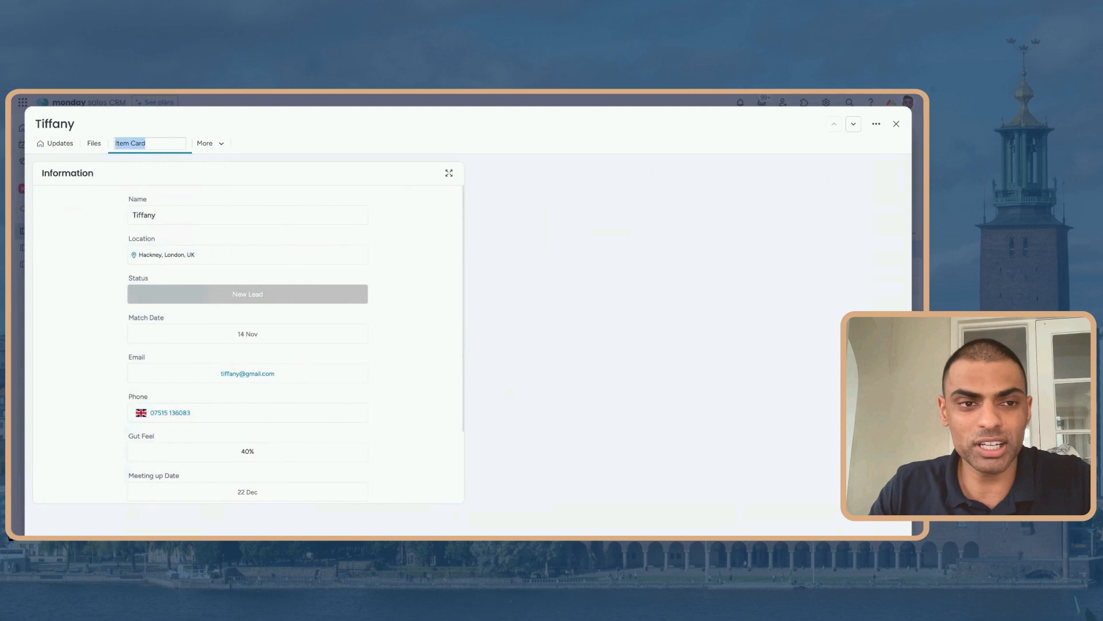
scroll(435, 357, down, 3)
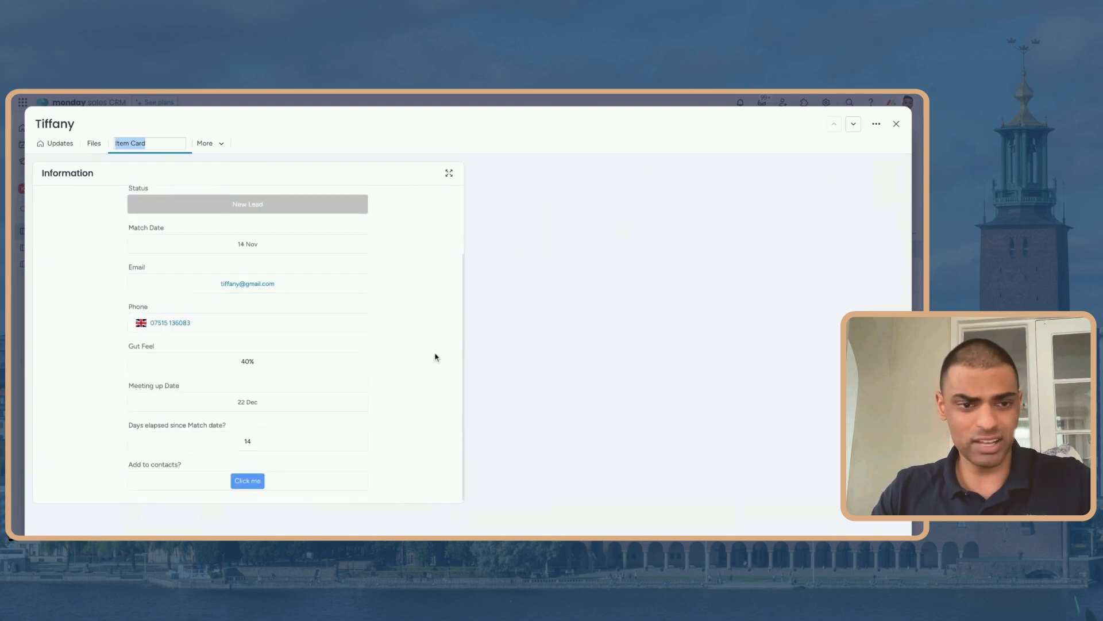
scroll(436, 356, up, 3)
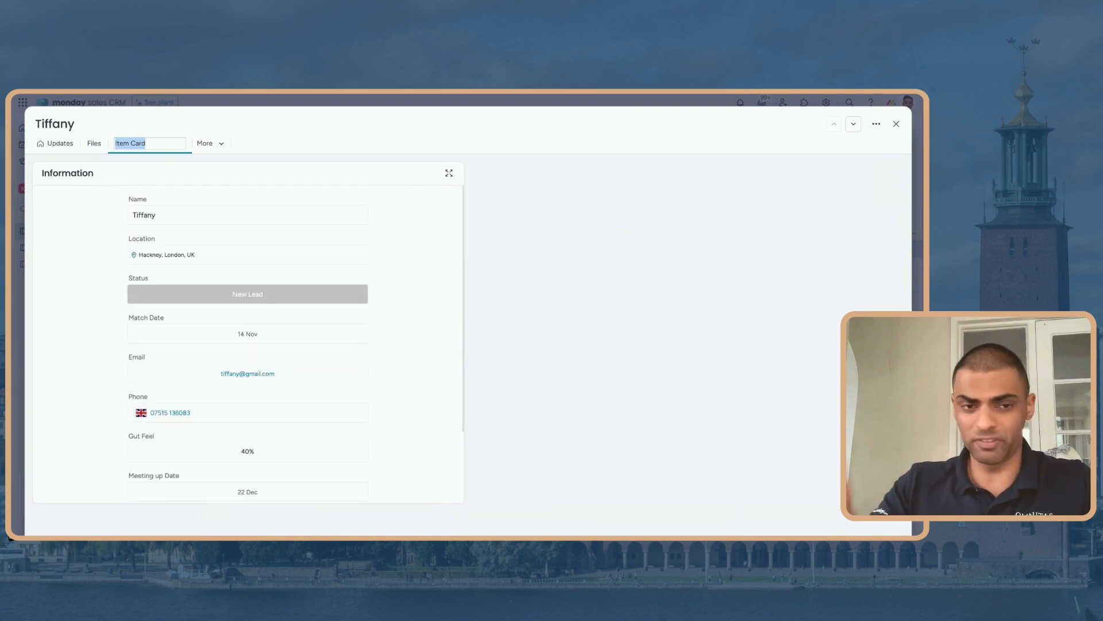
scroll(247, 344, down, 2)
click(643, 356)
scroll(278, 264, up, 2)
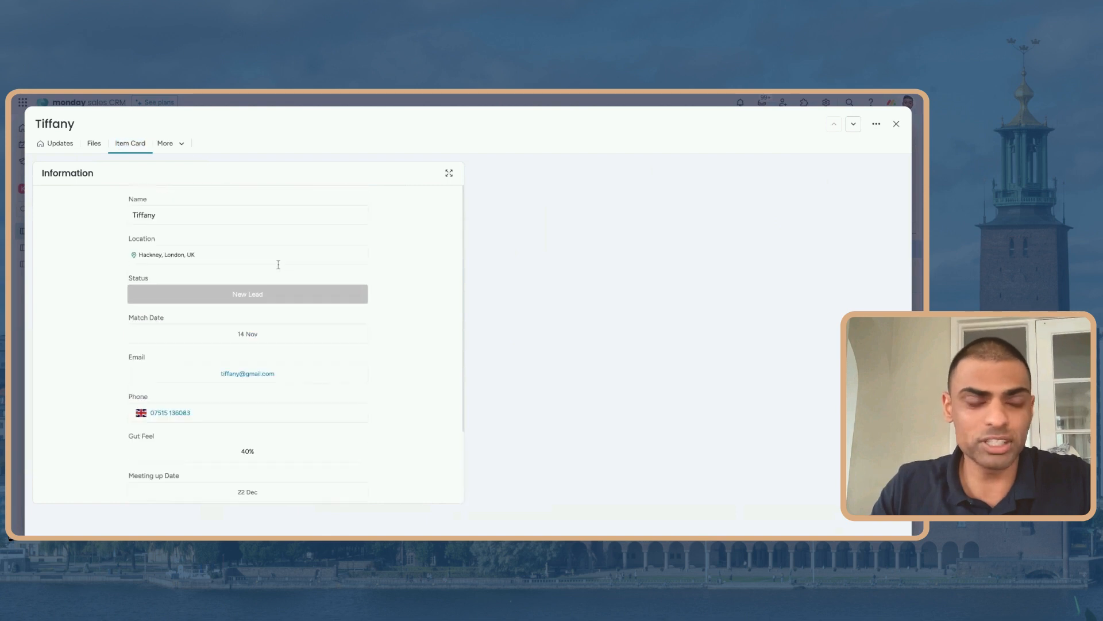
- Put the match's Item Card into edit mode and add a Deal Stages widget
click(876, 123)
click(854, 139)
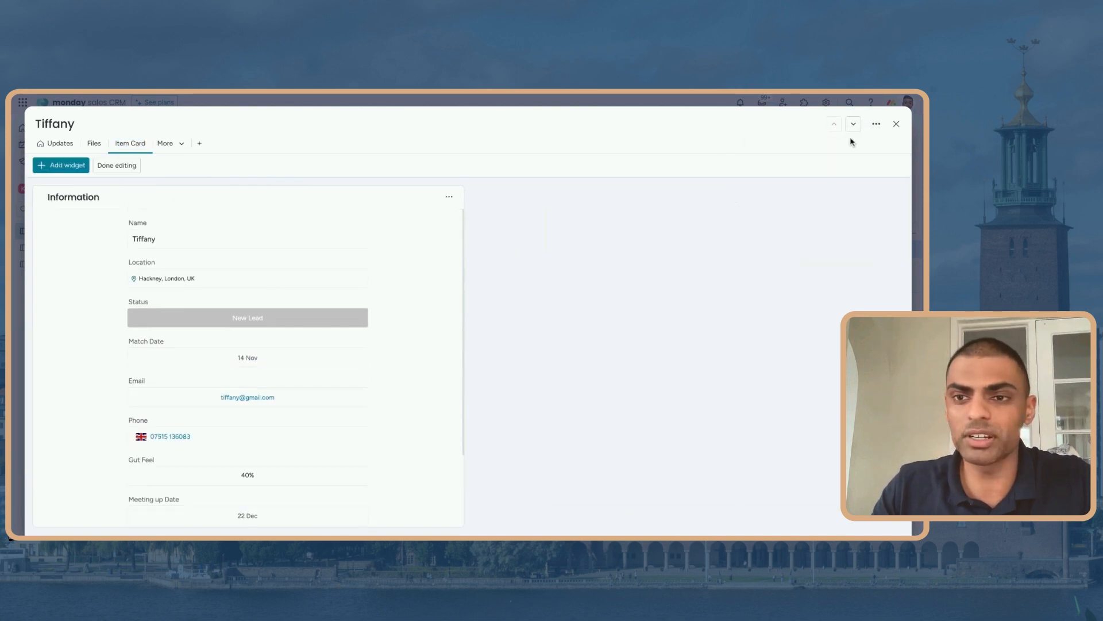
click(66, 165)
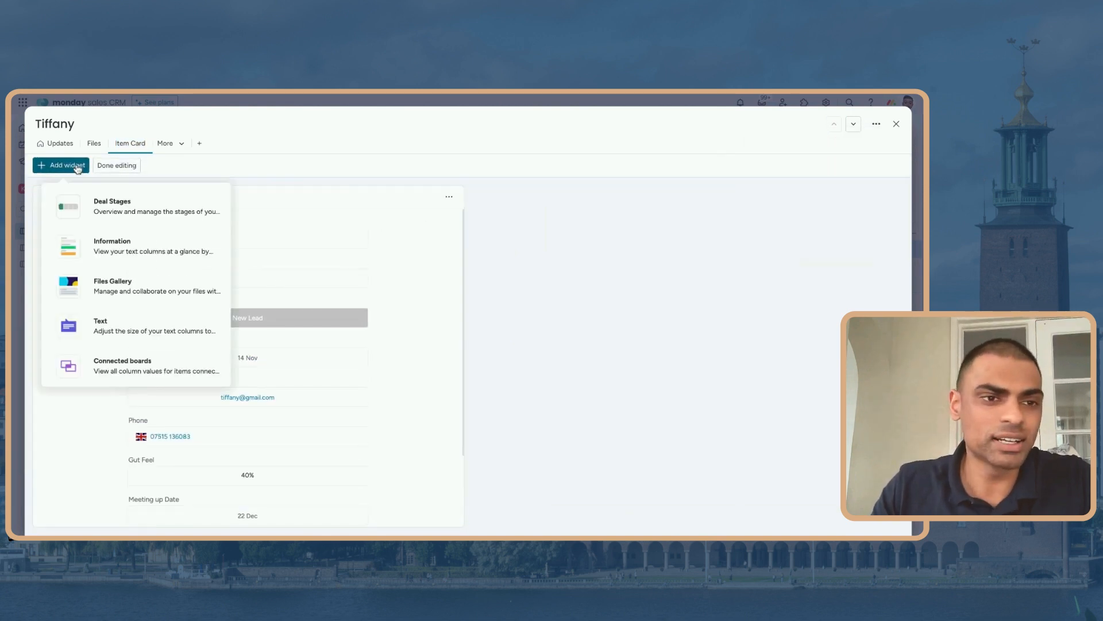
click(108, 201)
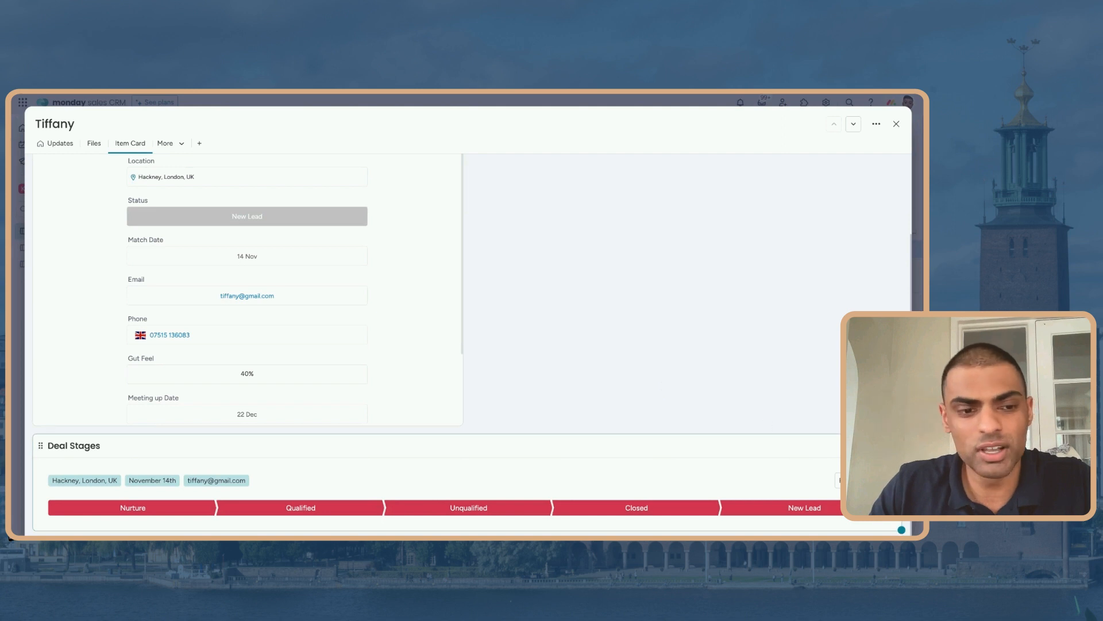
scroll(891, 460, down, 1)
click(890, 434)
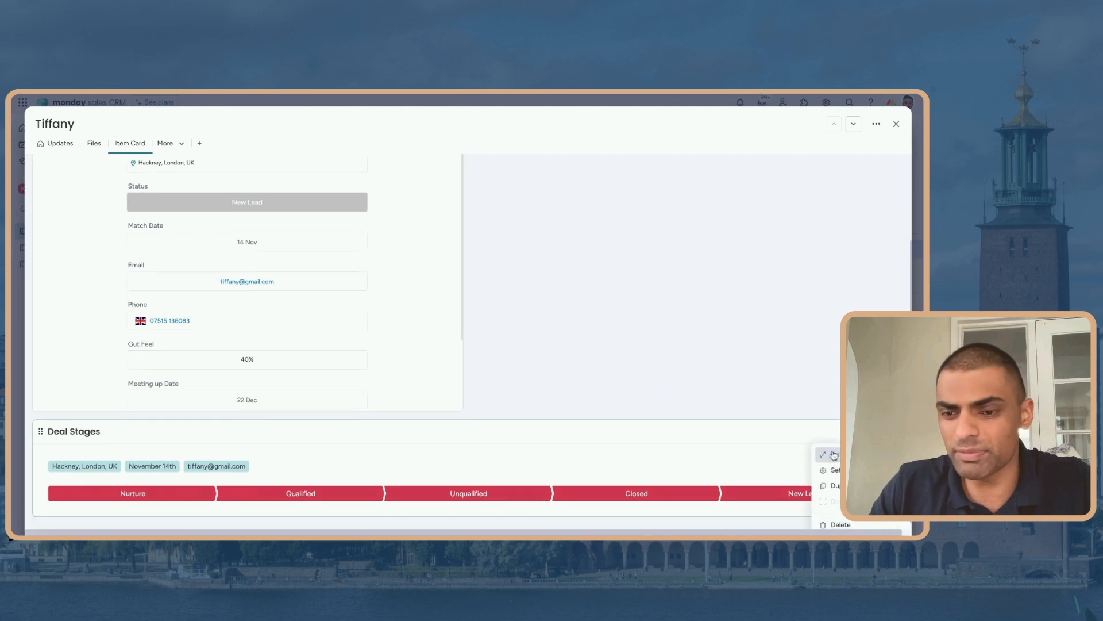
click(830, 470)
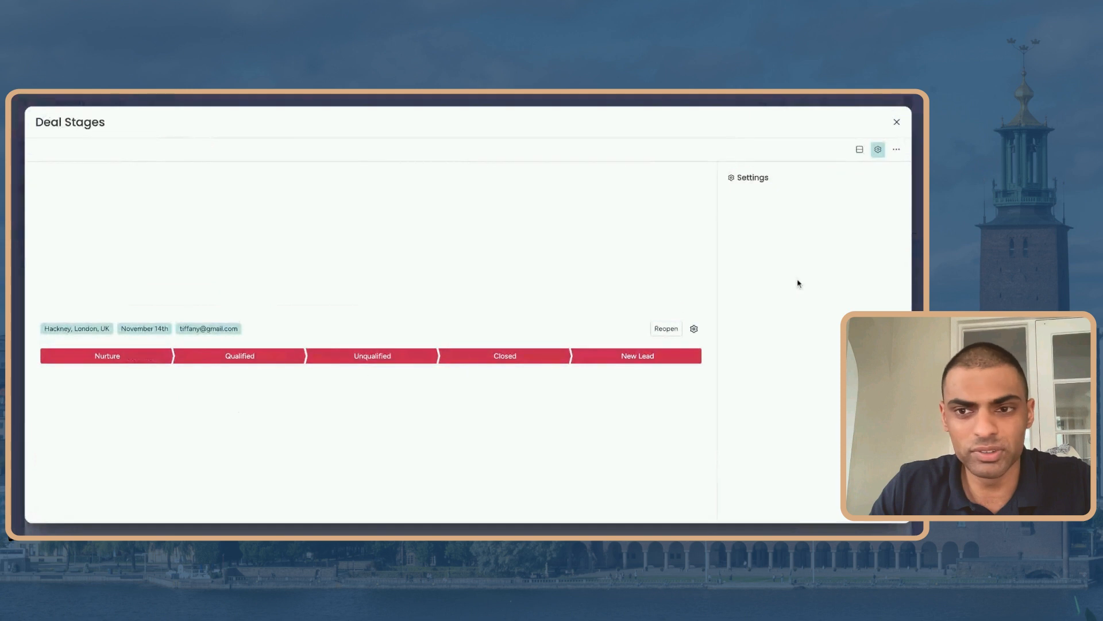
click(896, 122)
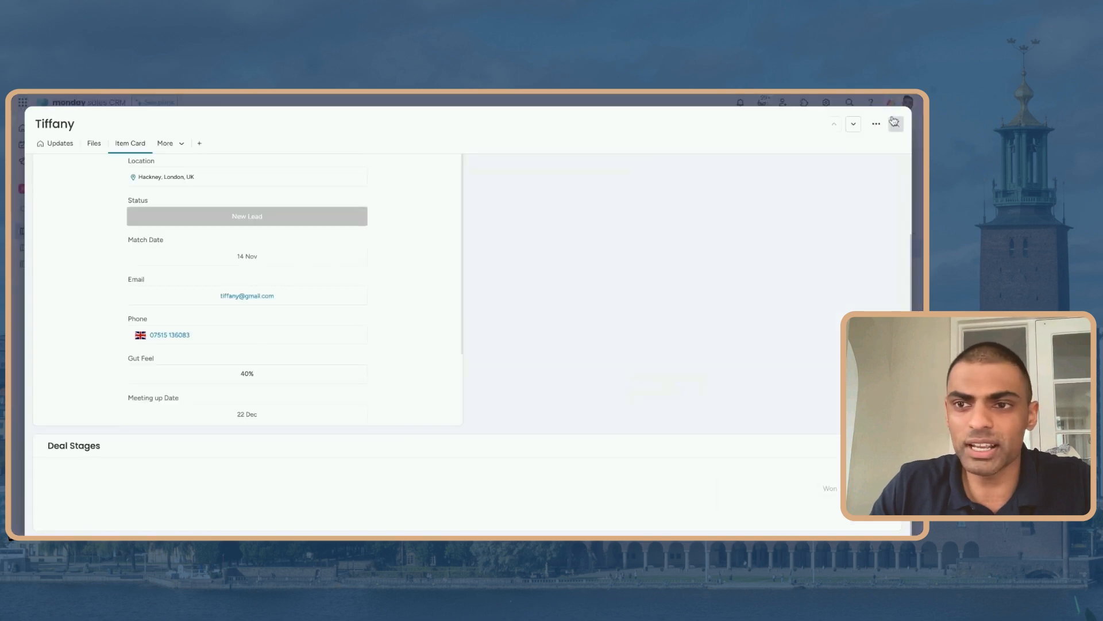
- Move the Deal Stages widget above Information and limit its selected phases to Nurture and Qualified
drag(43, 451, 35, 113)
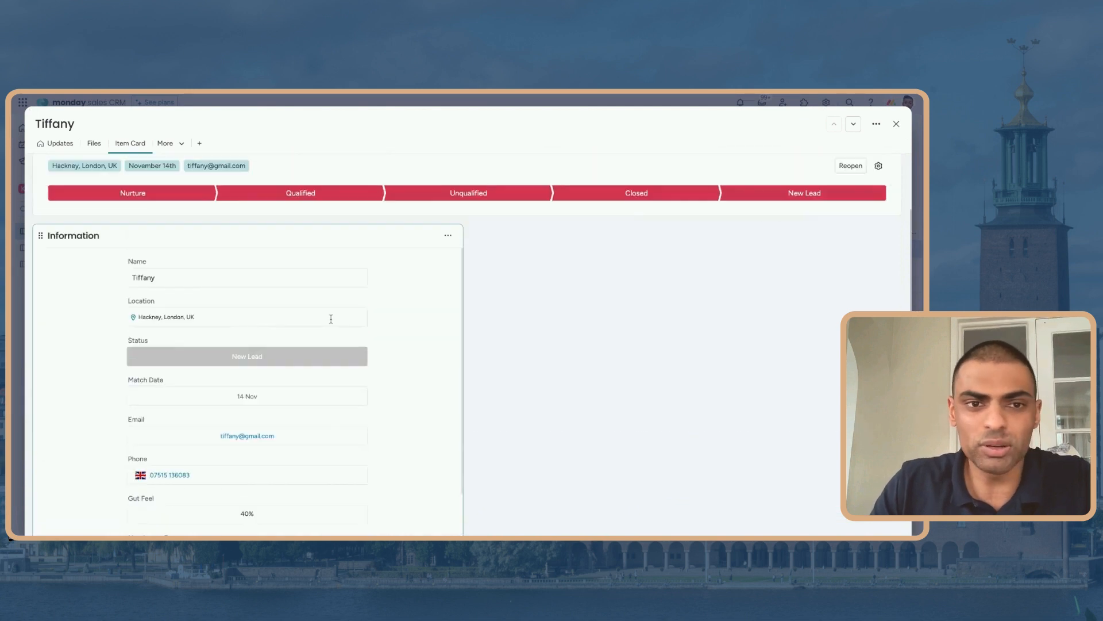
click(879, 232)
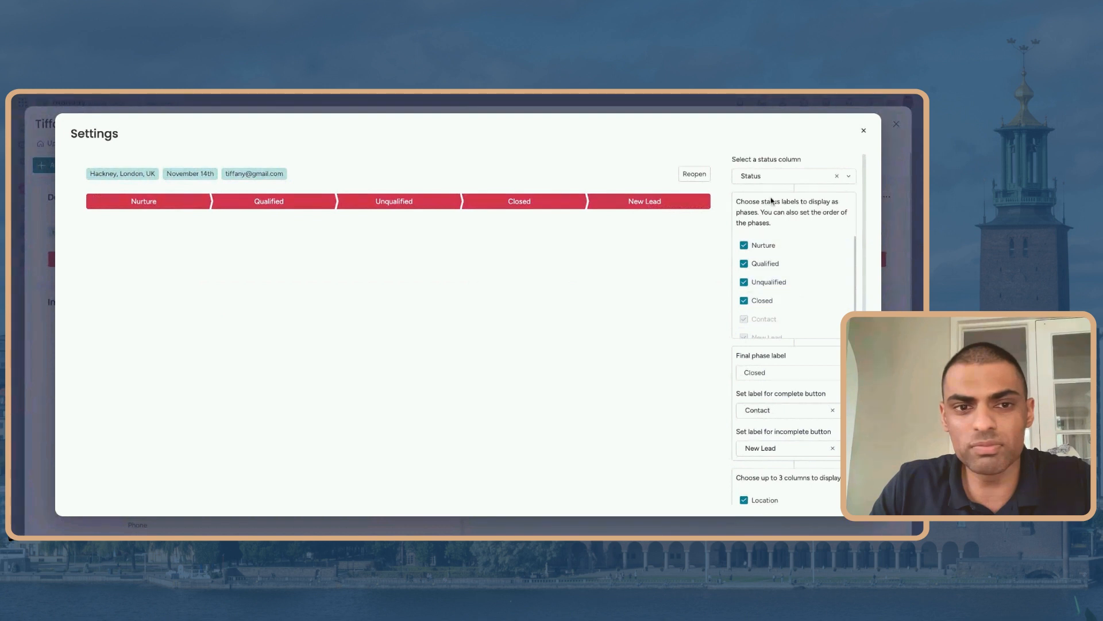
click(744, 245)
click(744, 263)
click(744, 281)
click(744, 300)
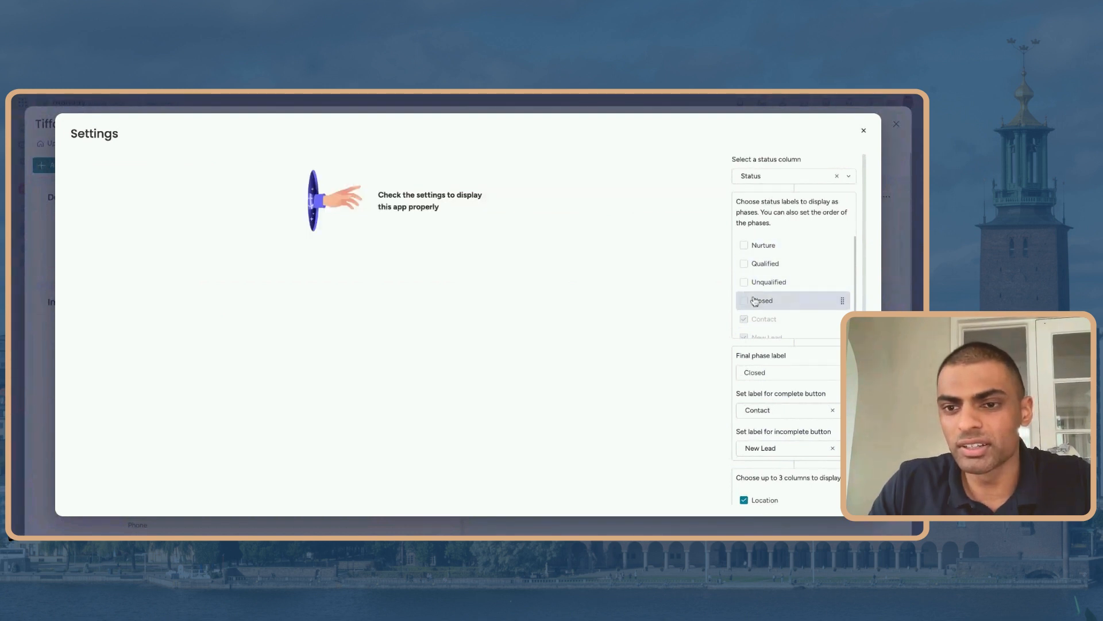
double_click(779, 371)
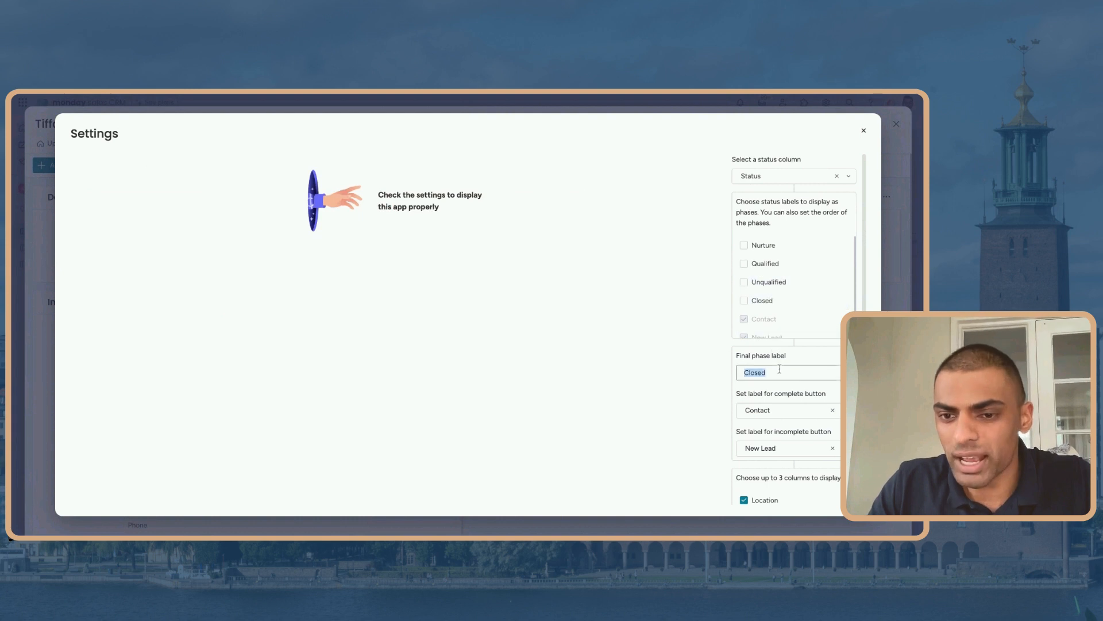
click(745, 246)
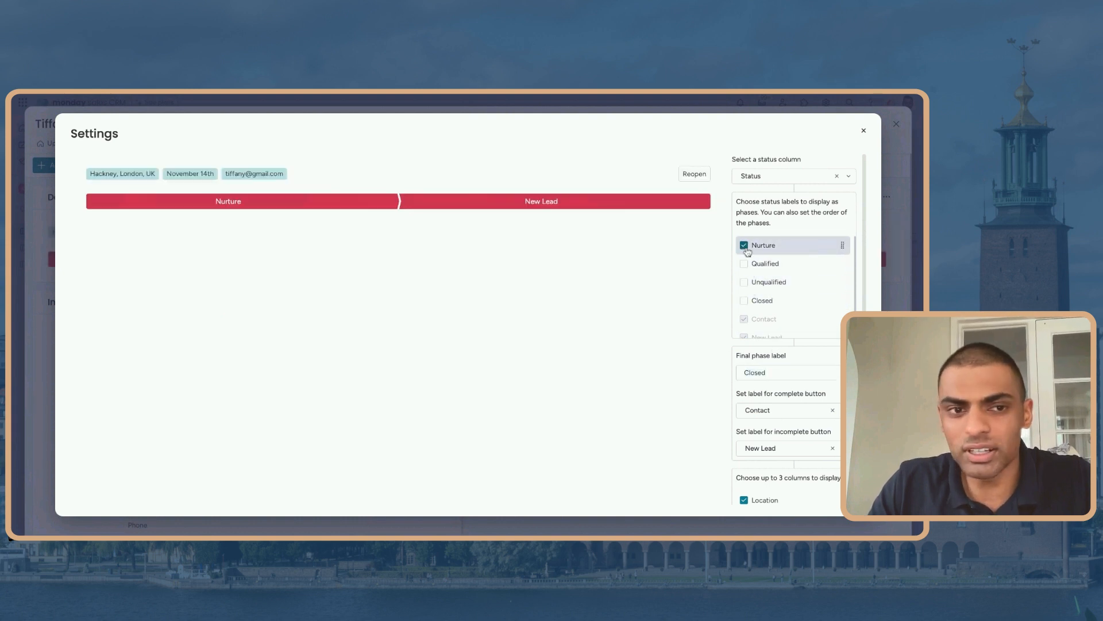
click(744, 264)
- Set the Deal Stages complete button label to Closed and the incomplete button label to Unqualified
double_click(766, 371)
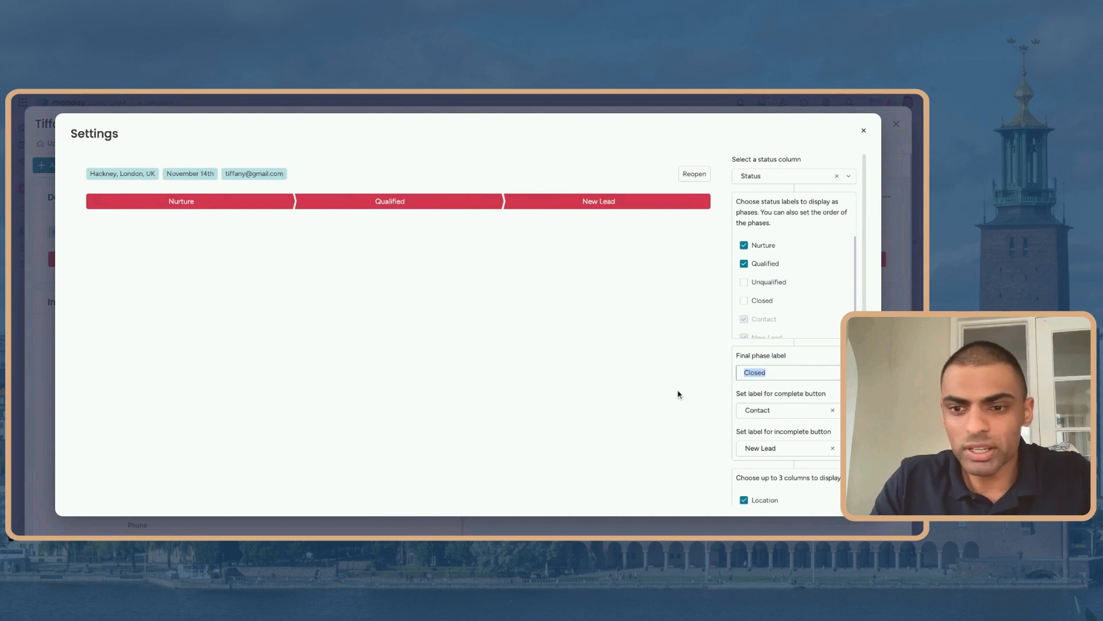
scroll(790, 399, down, 1)
click(785, 385)
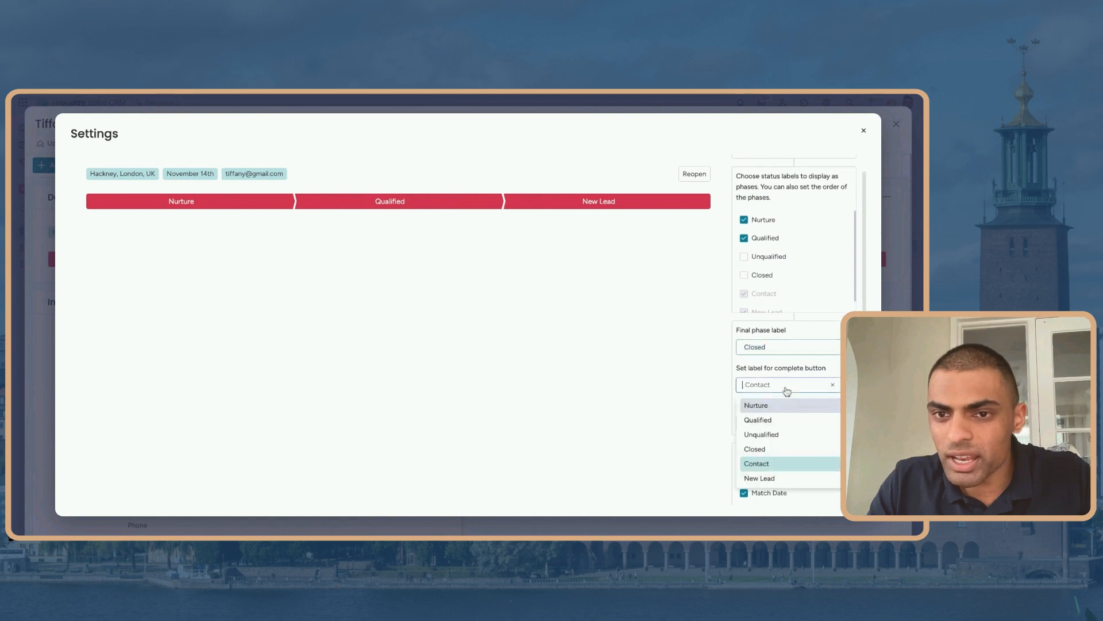
click(777, 449)
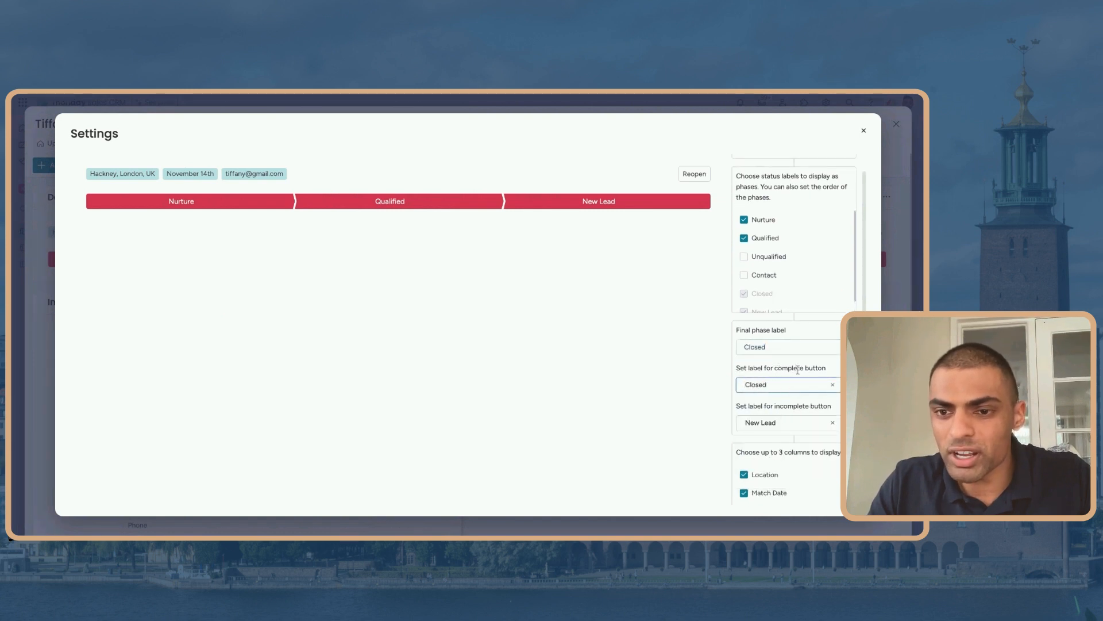
click(785, 424)
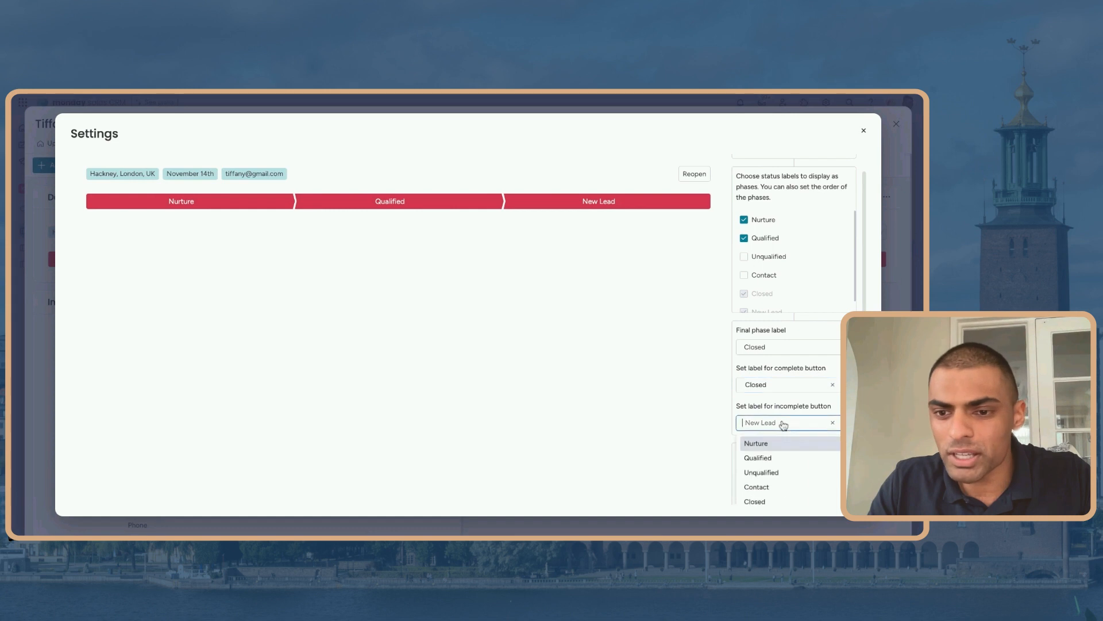
click(769, 471)
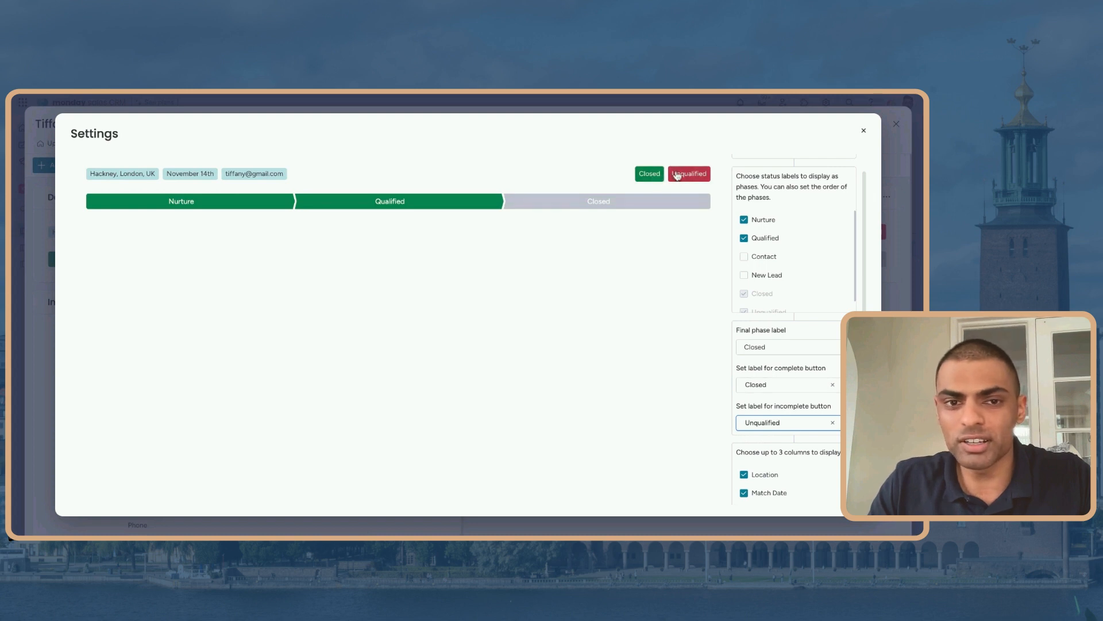
- Add New Lead as a Deal Stages phase, place it first in the phase order and leave the settings
scroll(816, 264, up, 1)
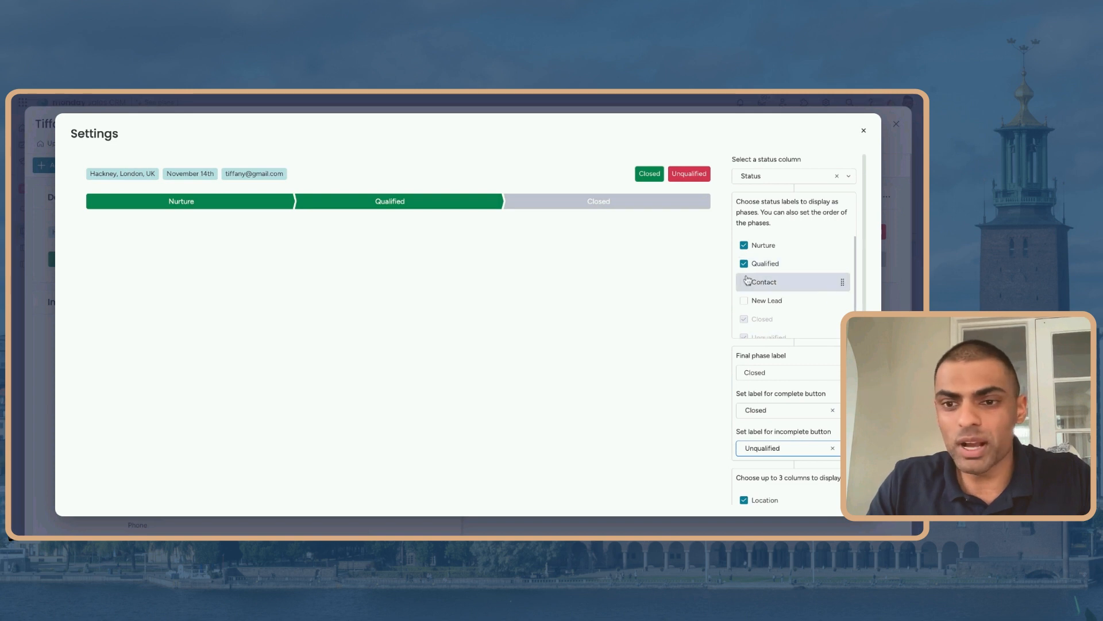
click(745, 300)
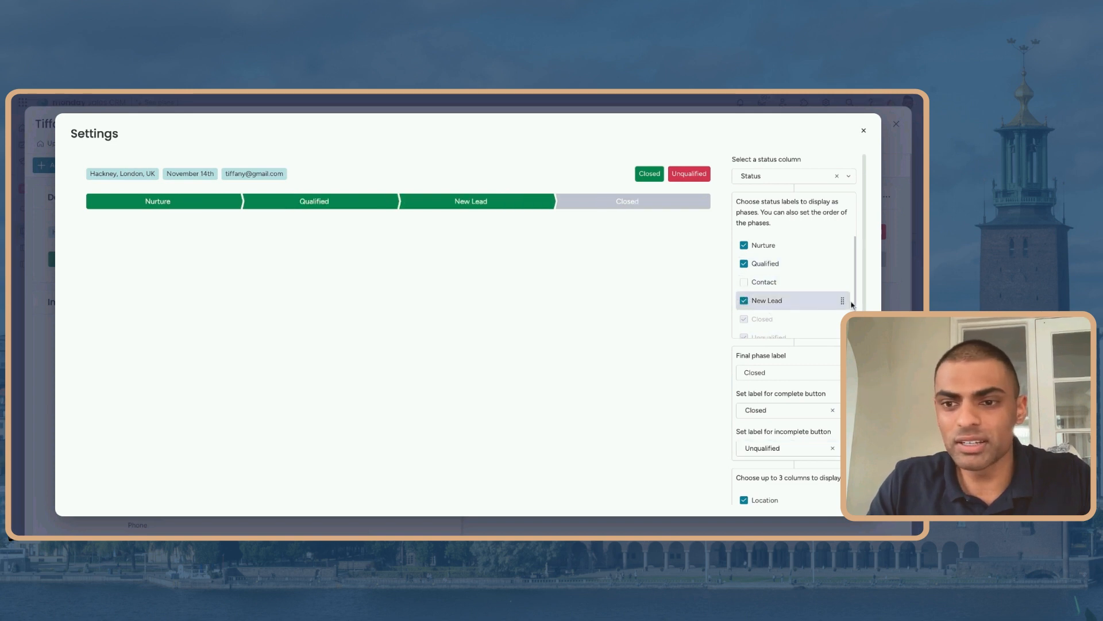
drag(844, 302, 841, 245)
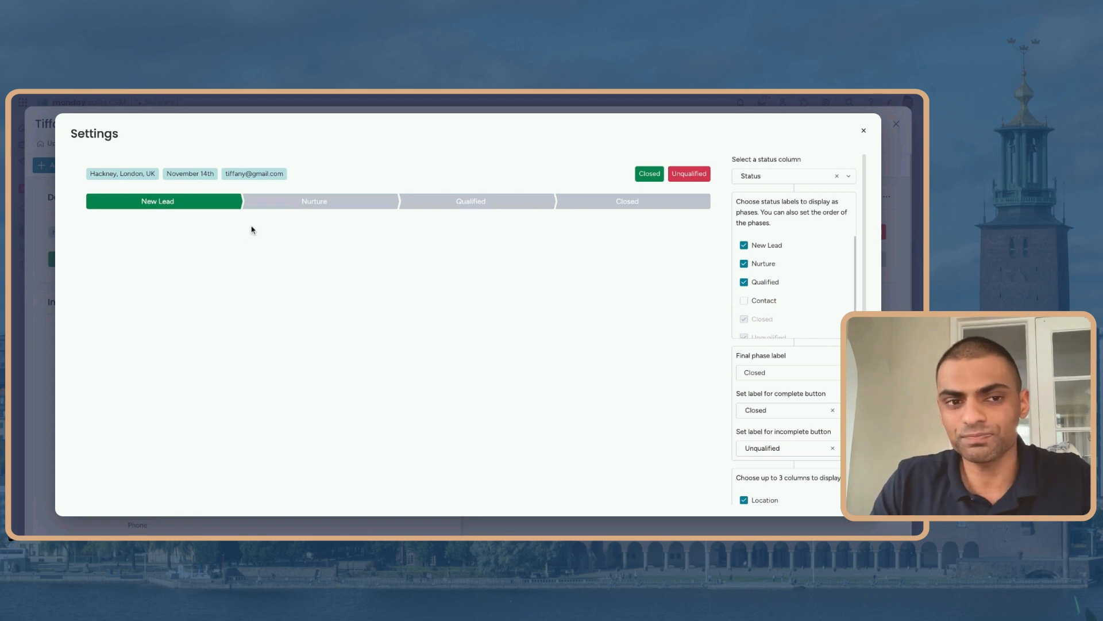
click(863, 131)
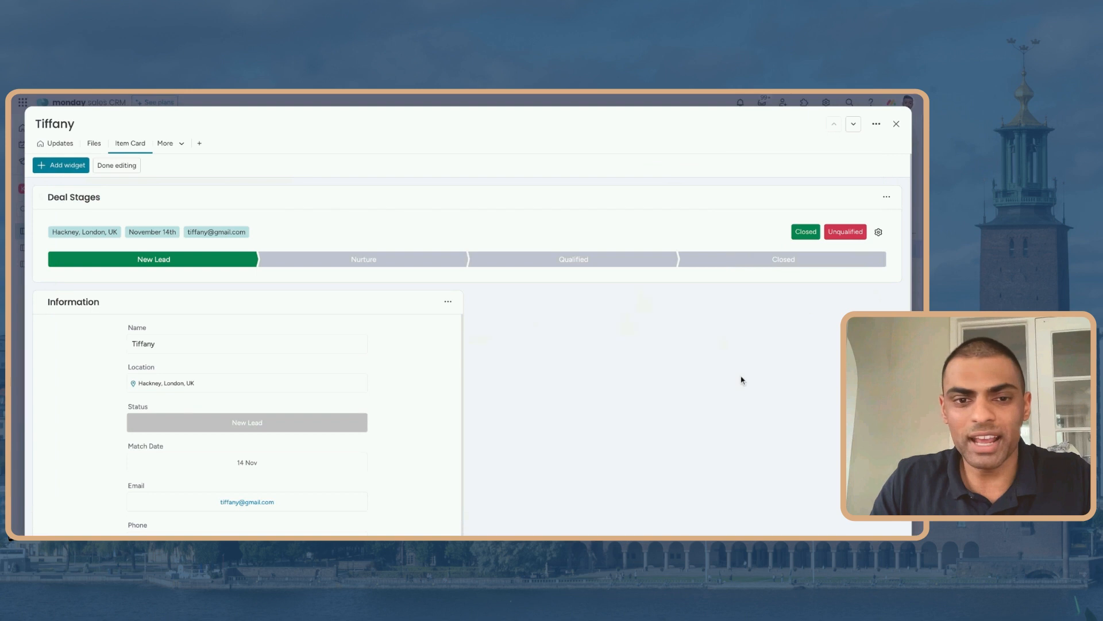
- Add an Emails & Activities widget to the match's Item Card
click(61, 165)
scroll(181, 324, down, 3)
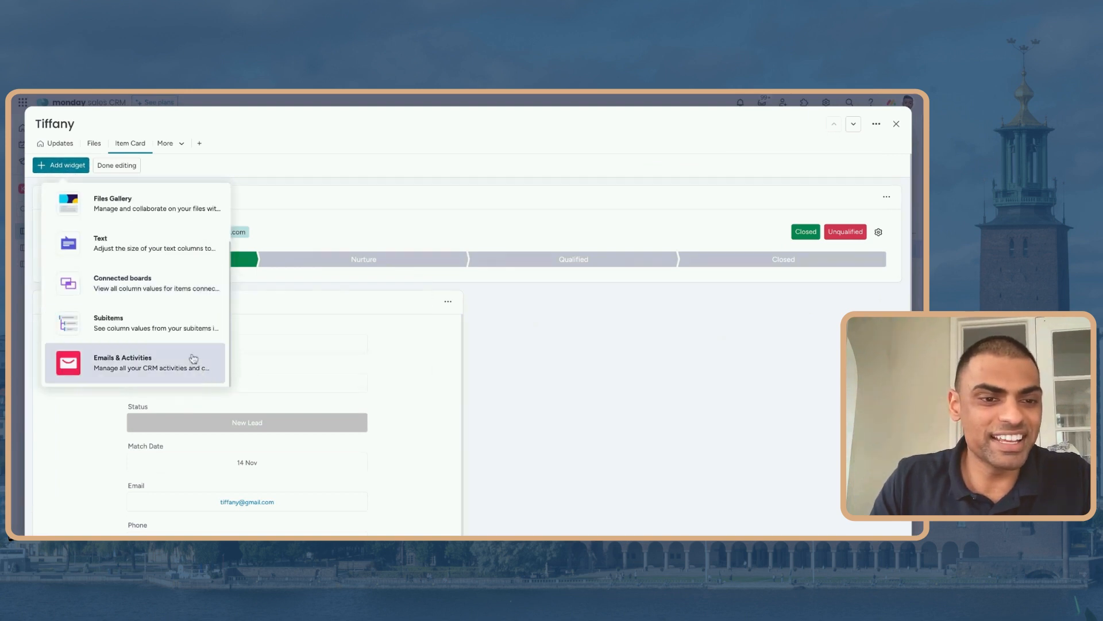
click(166, 368)
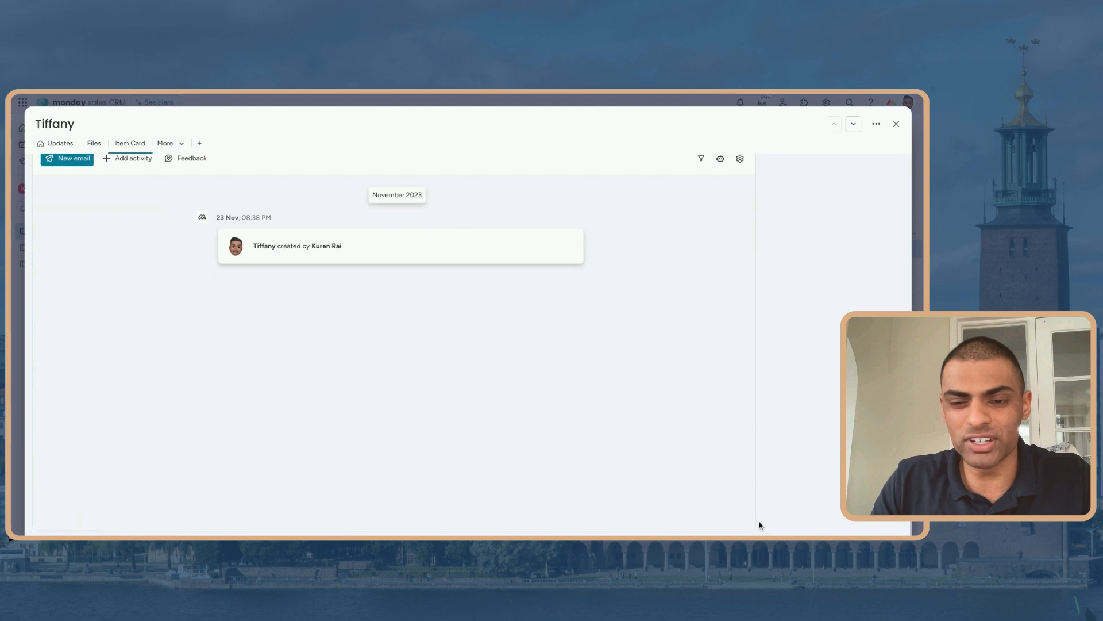
- Narrow the Emails & Activities widget and place it beside the Information widget, below Deal Stages
drag(755, 529, 530, 529)
click(51, 340)
drag(40, 341, 475, 140)
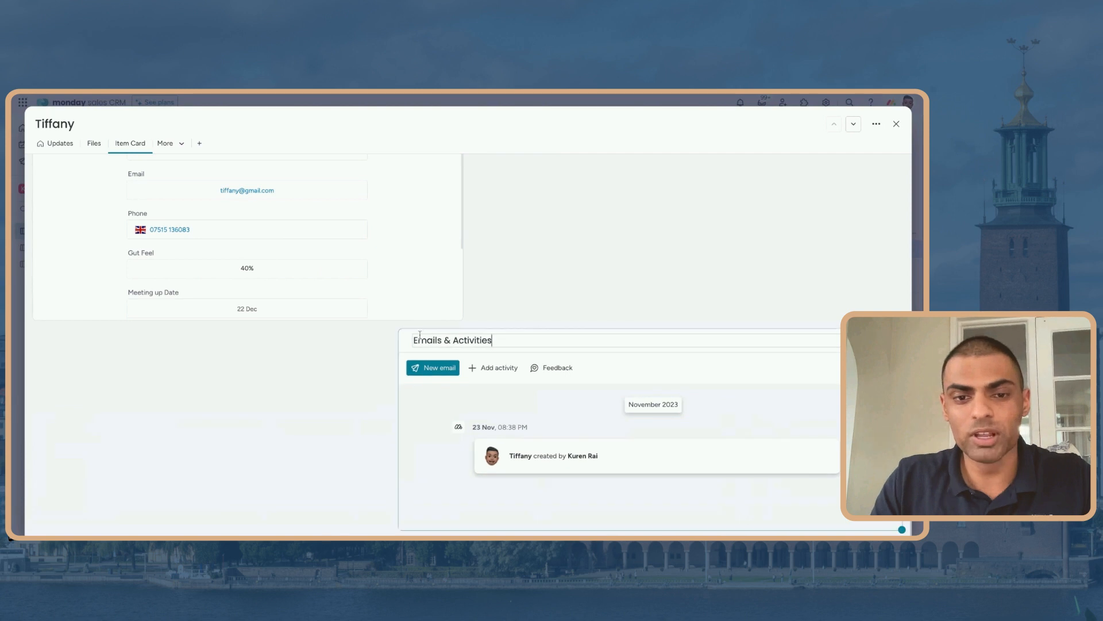
drag(408, 344, 499, 166)
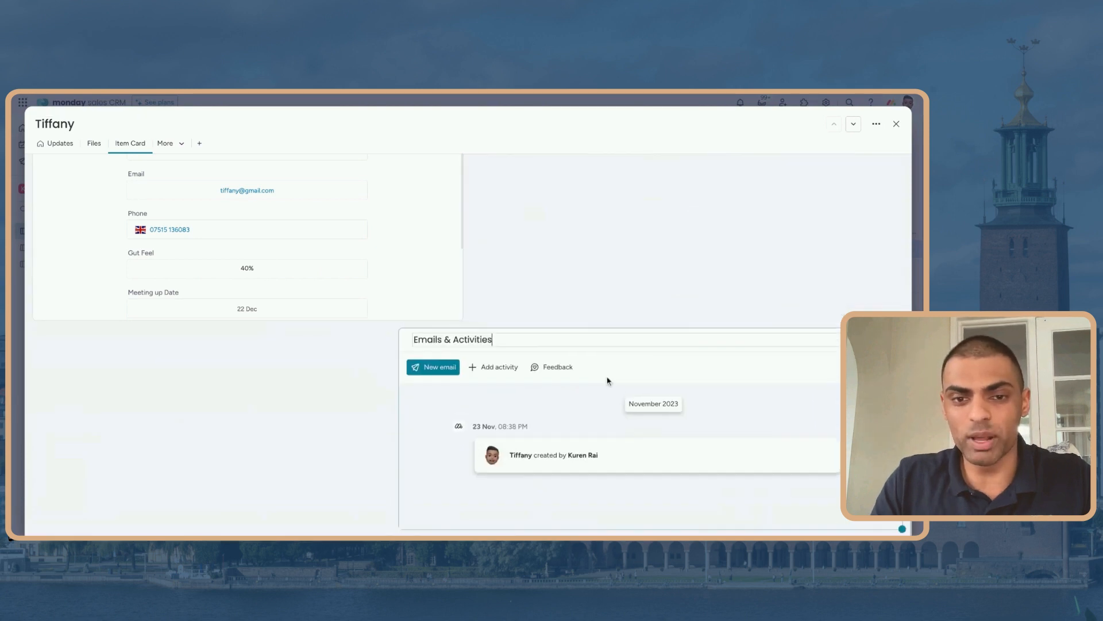
drag(903, 529, 828, 529)
click(407, 345)
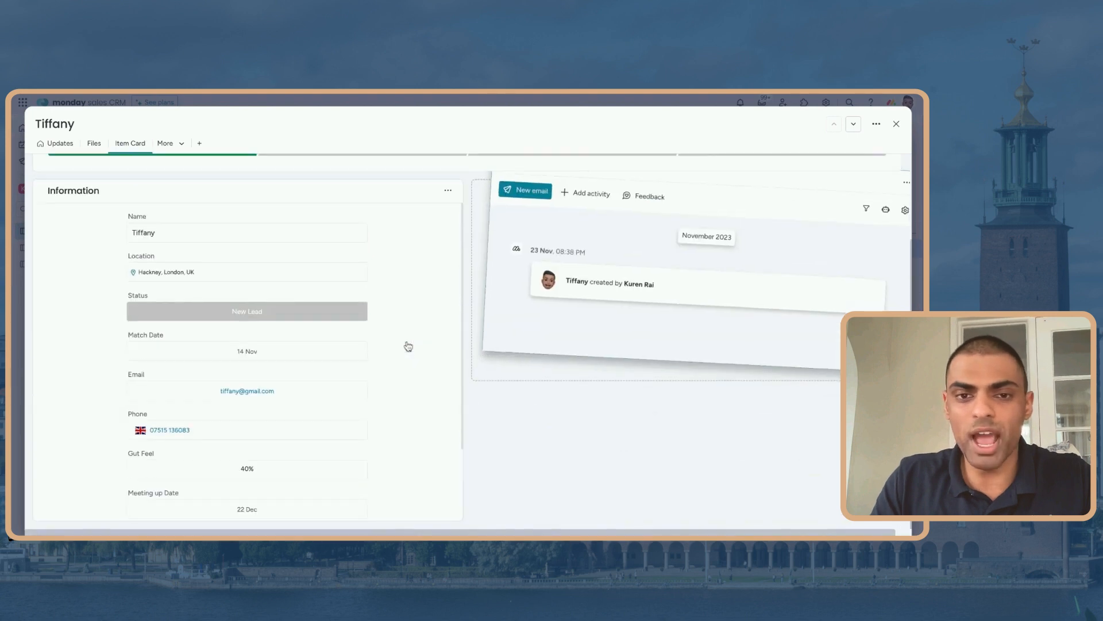
scroll(485, 381, up, 3)
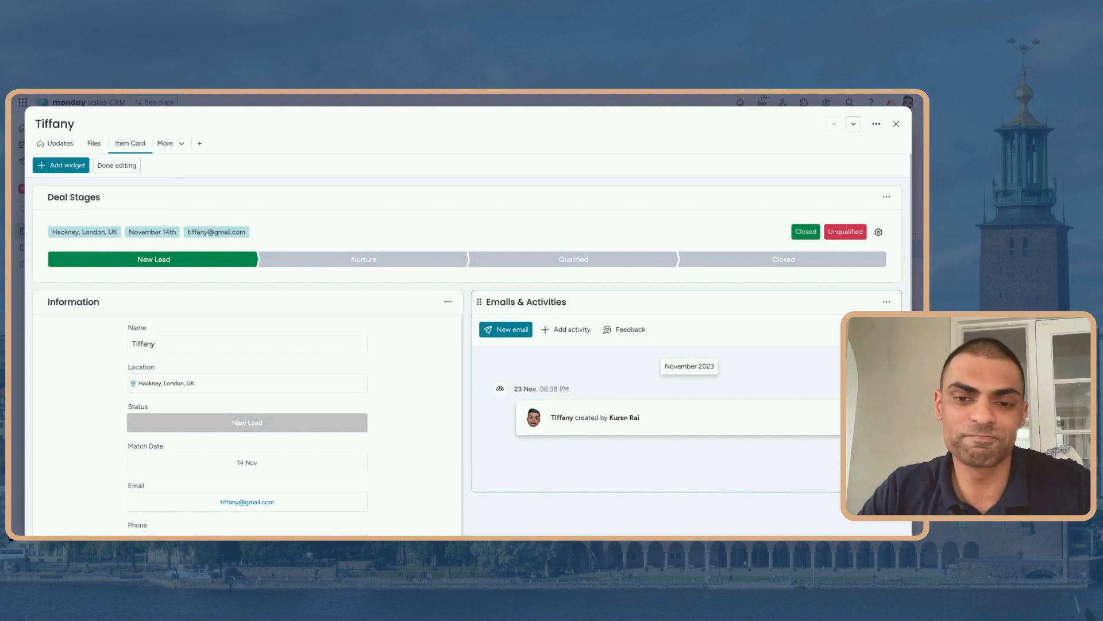
- Draft an email to the match with subject "How are you", a greeting by first name and "How are you?", and open the email templates
click(508, 335)
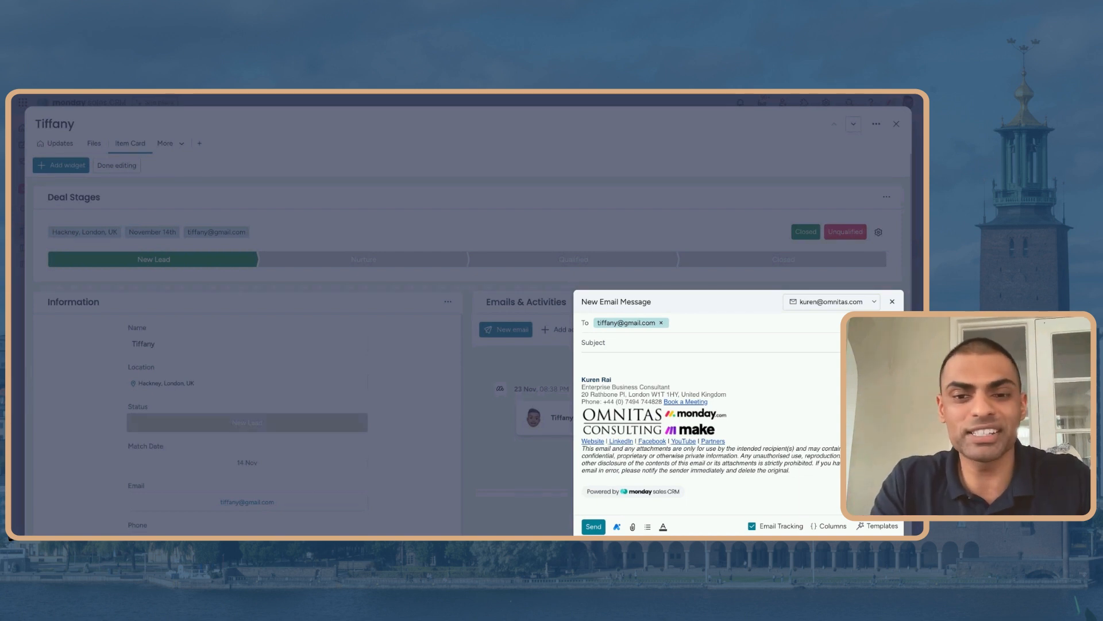
text(Hi T)
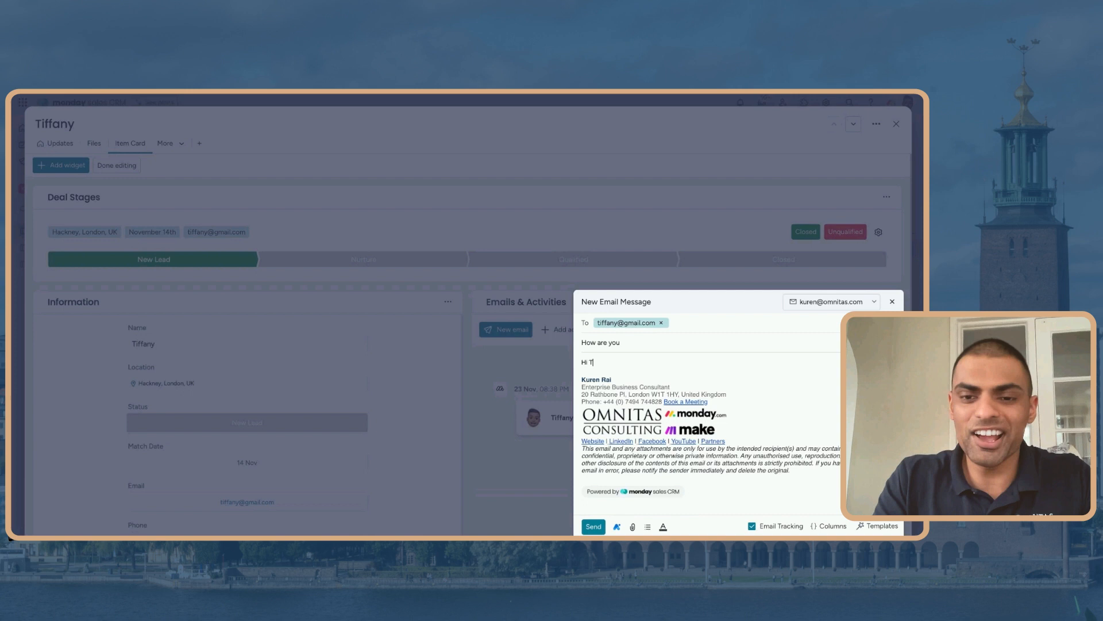
text(,)
key(Return)
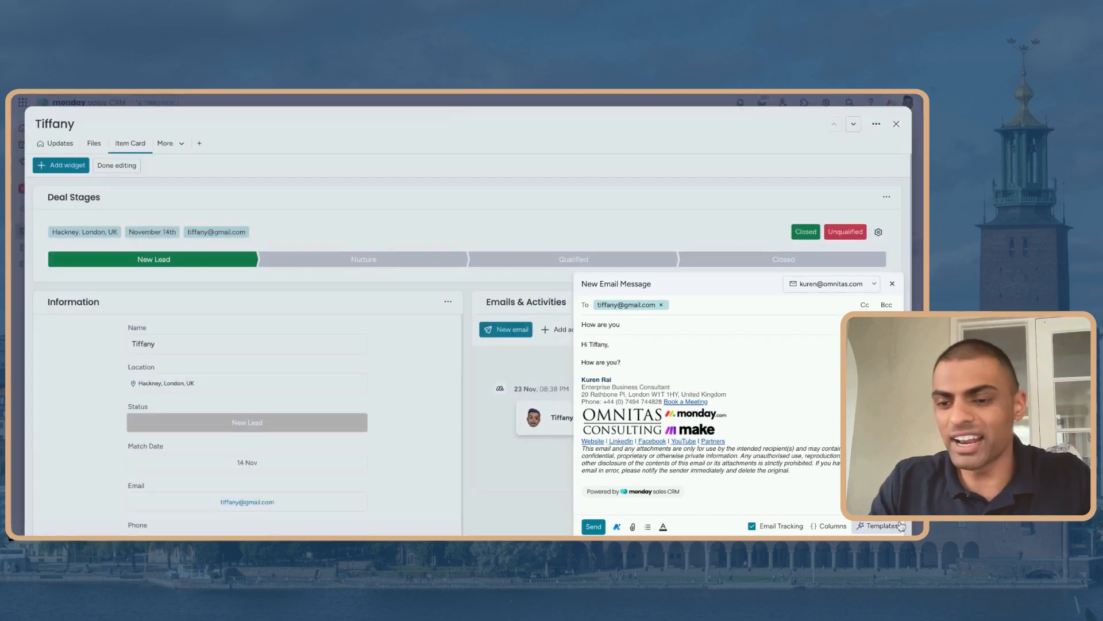
click(878, 526)
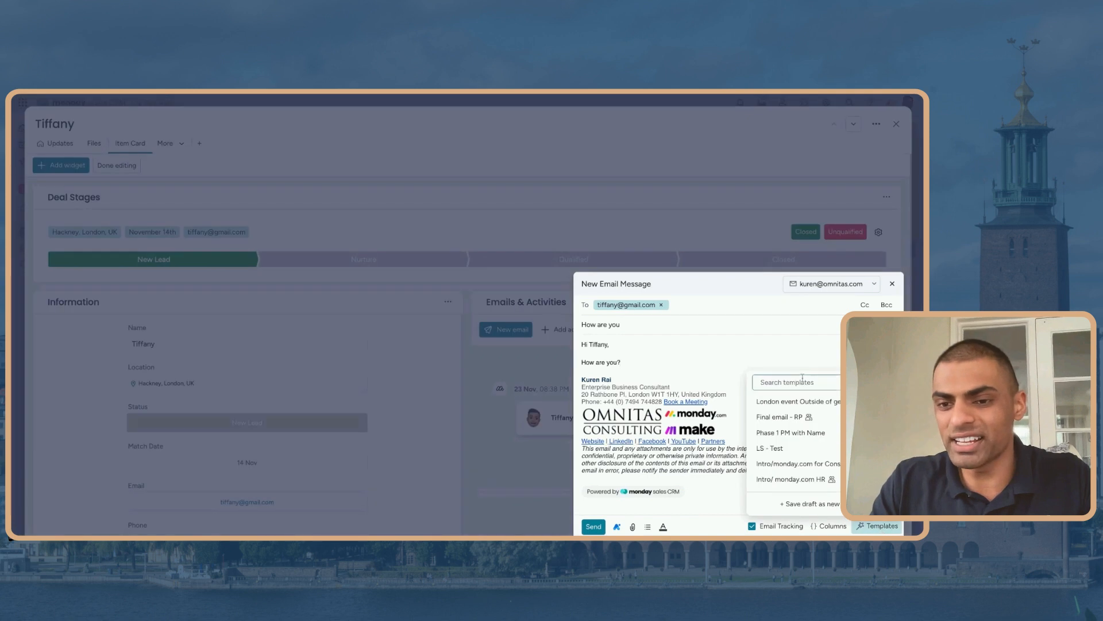
text(Message 1)
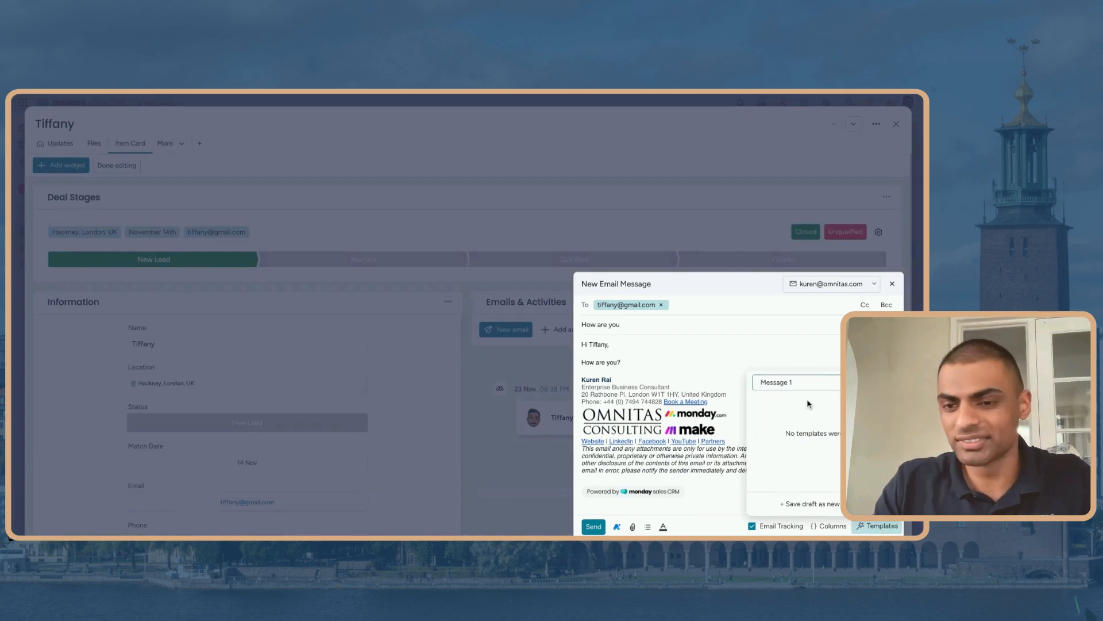
text(g)
key(ctrl+a)
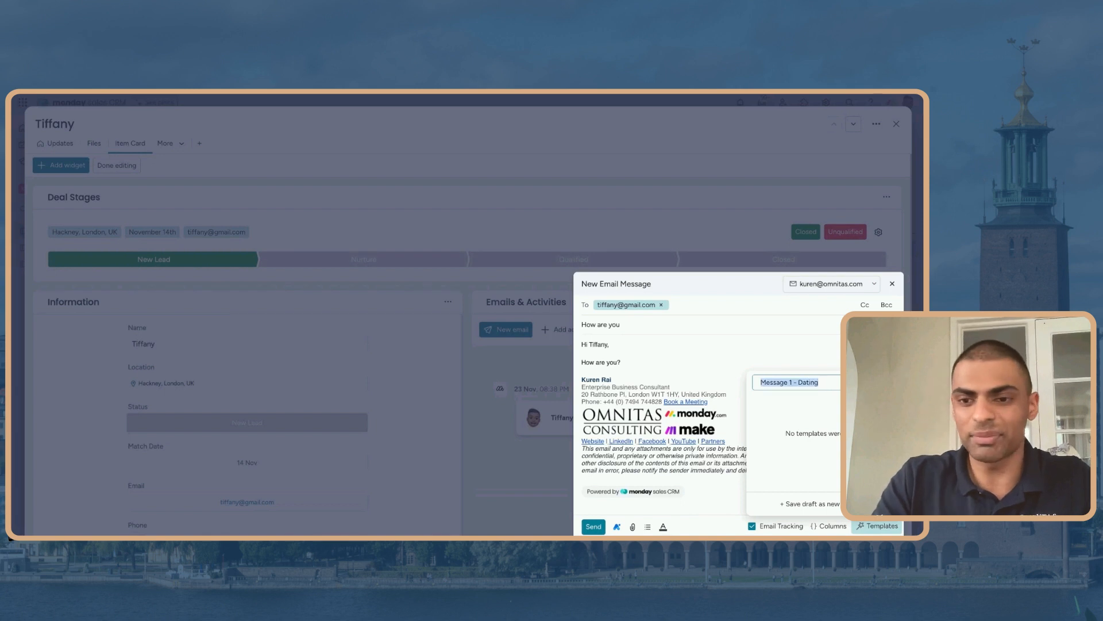
key(BackSpace)
- Save the email draft as a new template named "Message 1 - Dating", shared with Only Me
click(793, 503)
click(806, 446)
text(Message 1 - Dating)
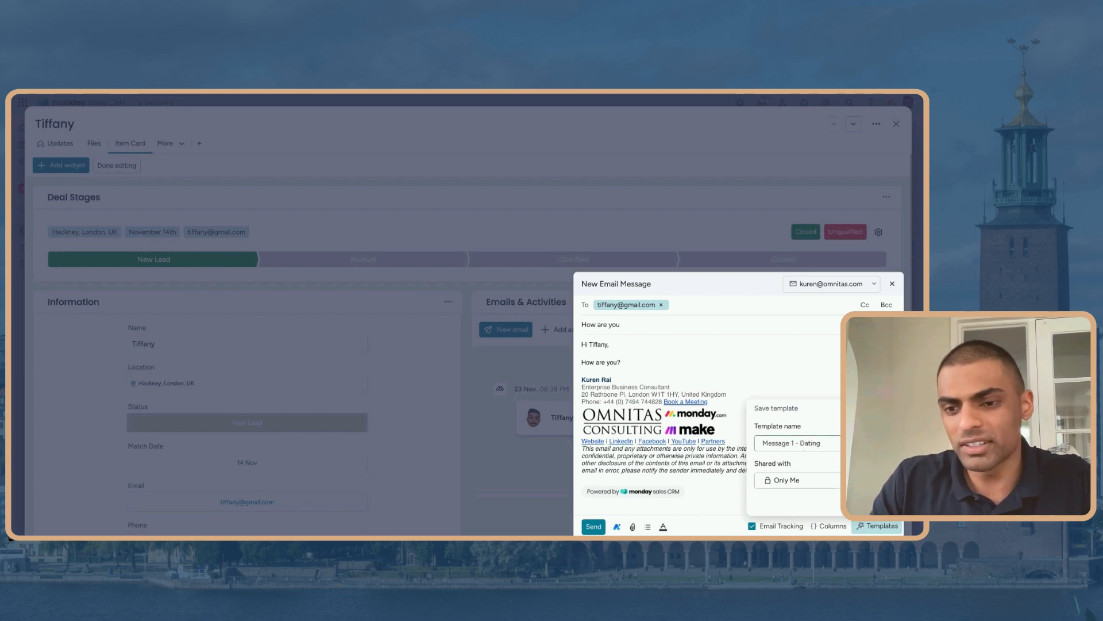
key(Return)
- Replace the first name in the email greeting with the autopopulated Item Name field, and close the unsent draft and the match's card
click(645, 350)
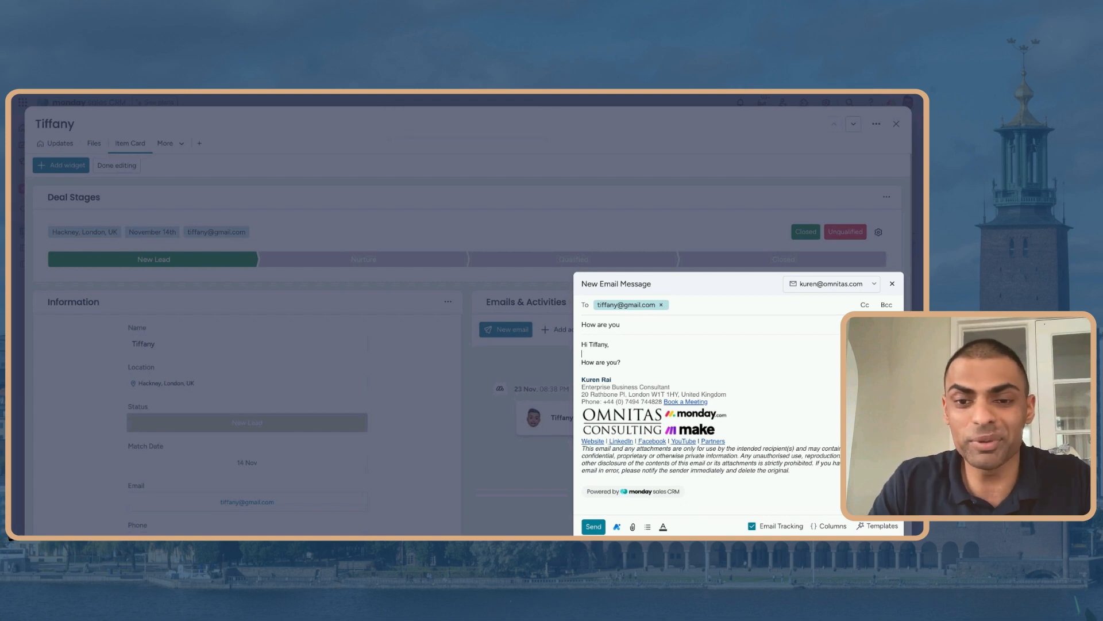
double_click(598, 343)
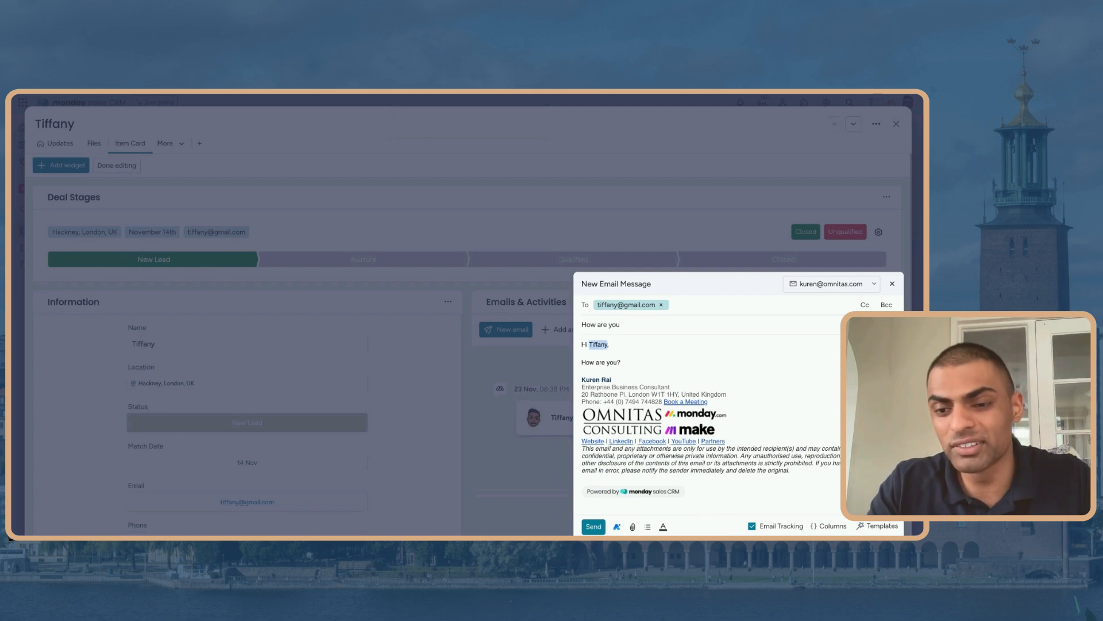
key(BackSpace)
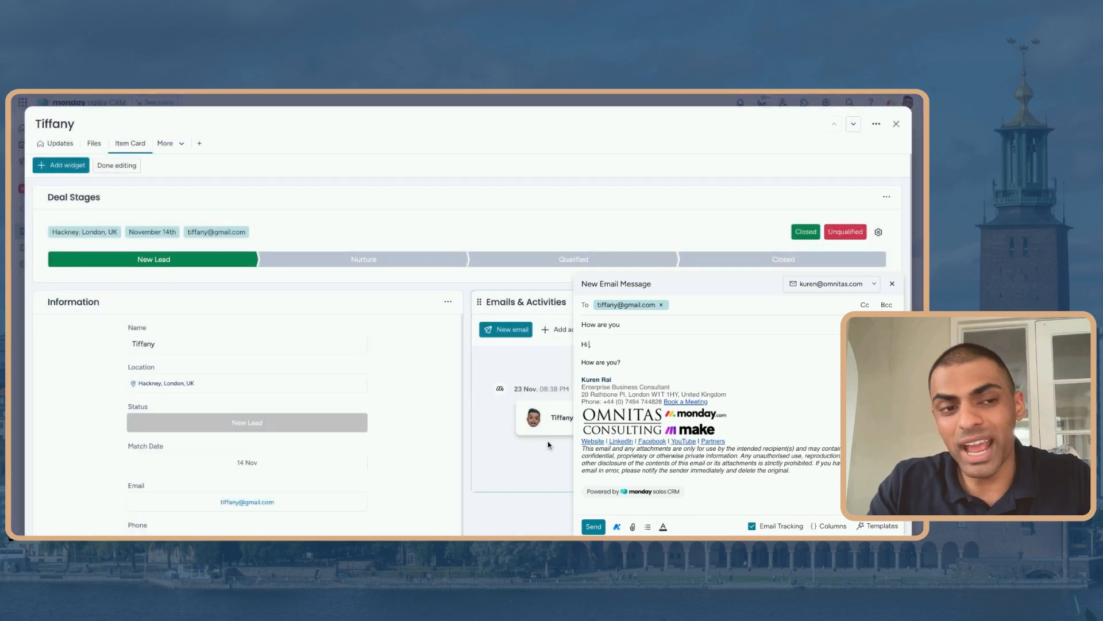
click(621, 336)
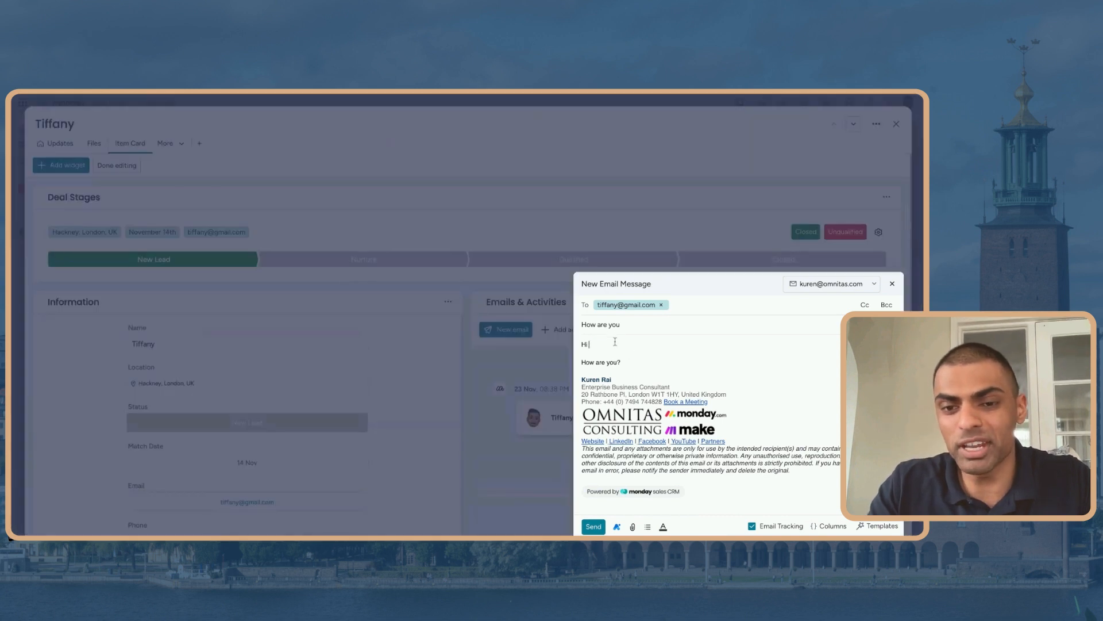
click(826, 526)
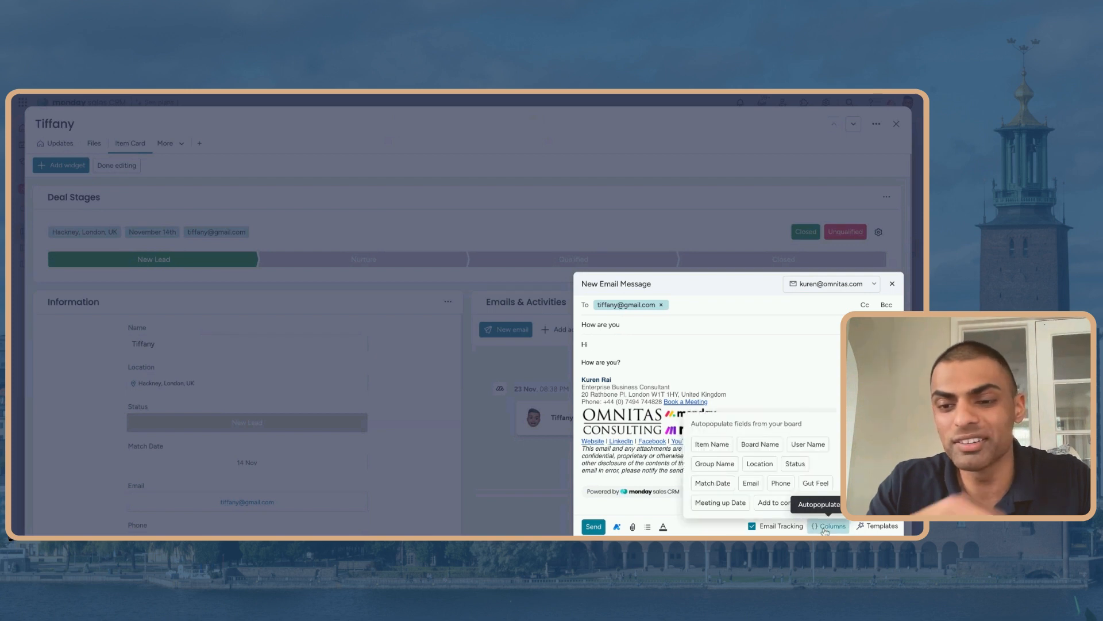
click(717, 444)
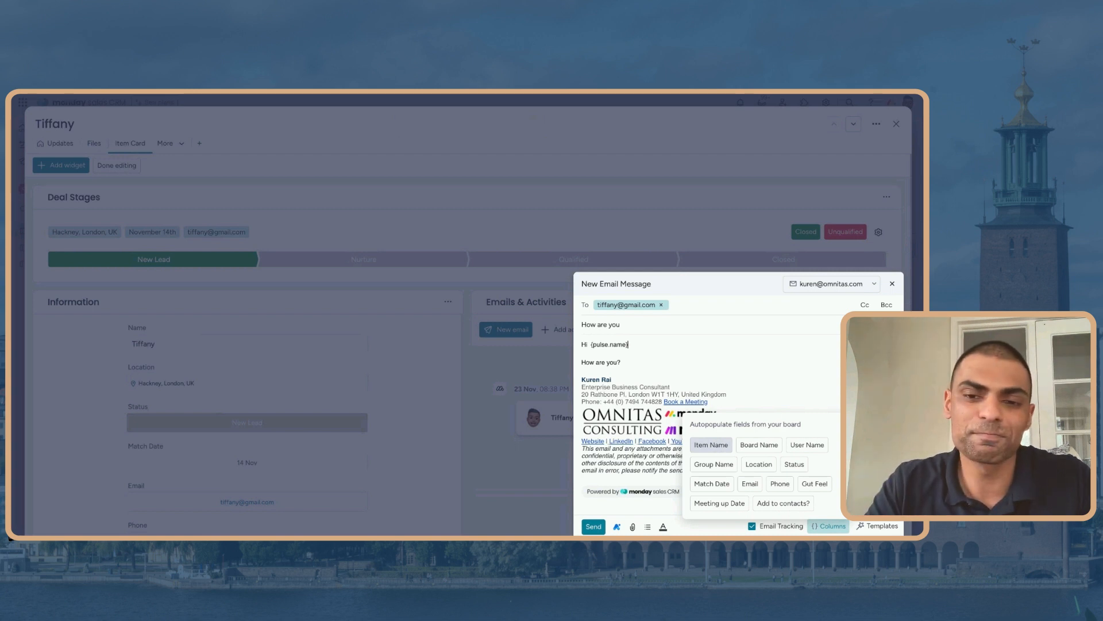
key(Down)
key(Down)
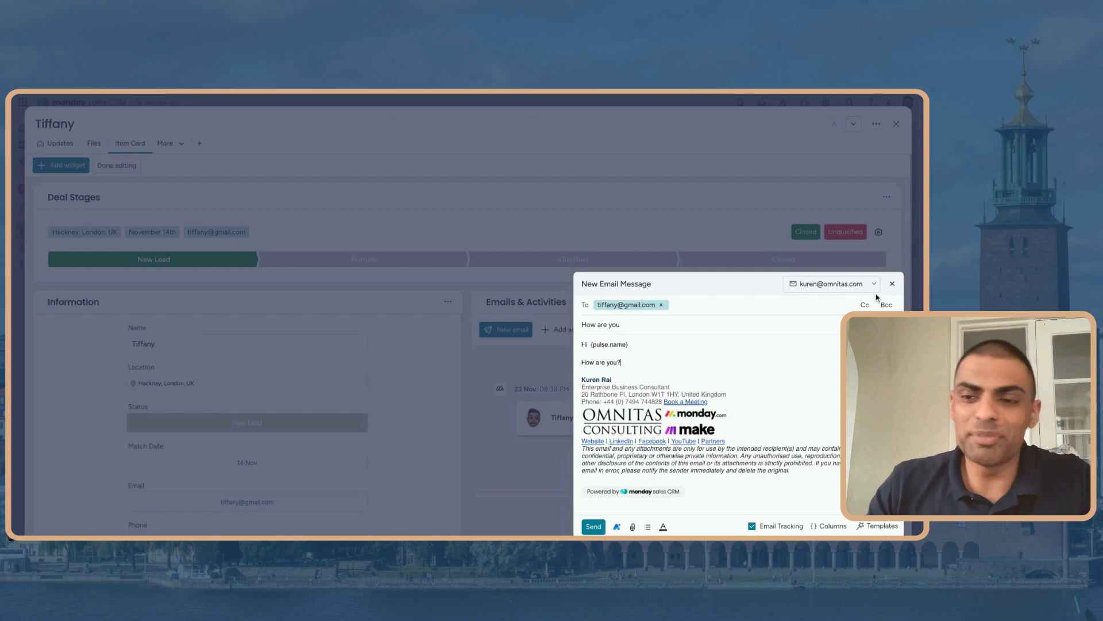
click(892, 283)
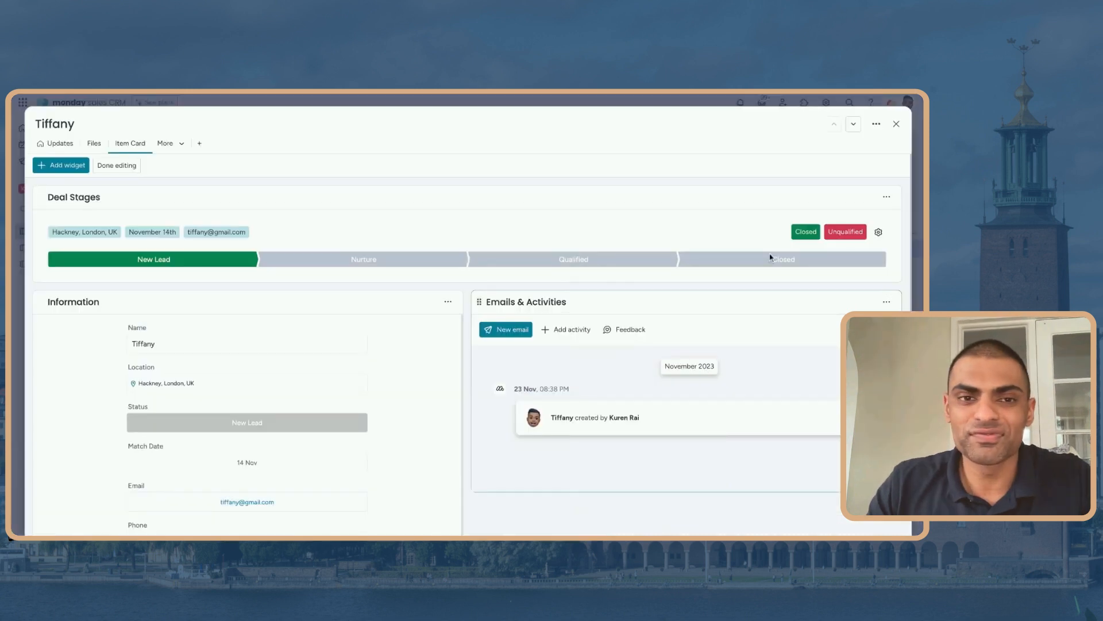
click(896, 124)
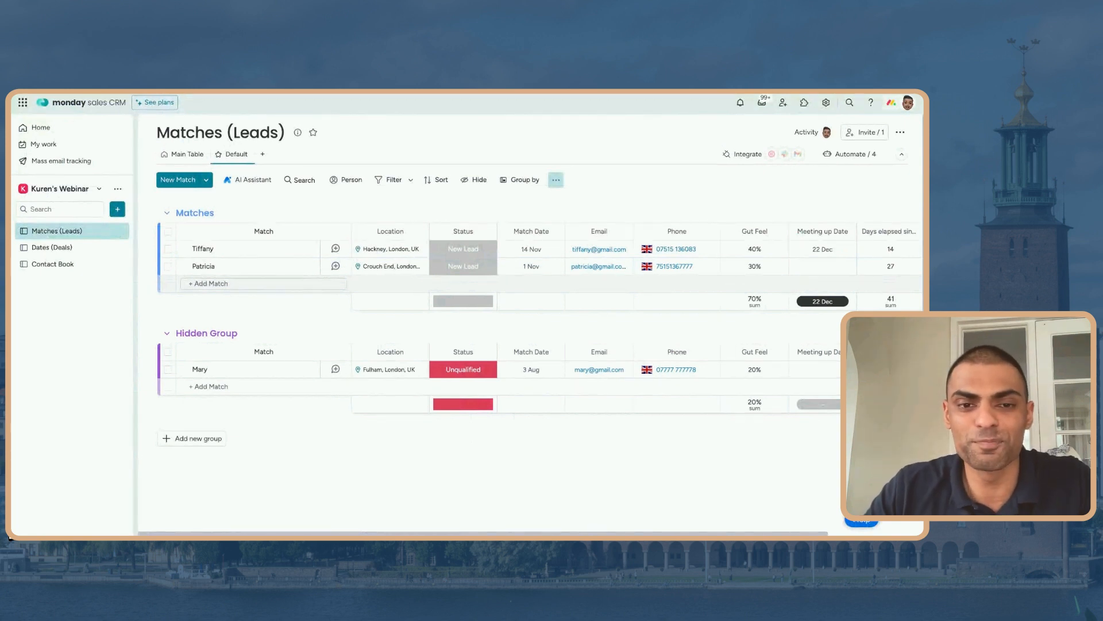
- Open a mass email addressed to all items in the Matches group, dismiss it unsent and clear the selection
click(168, 232)
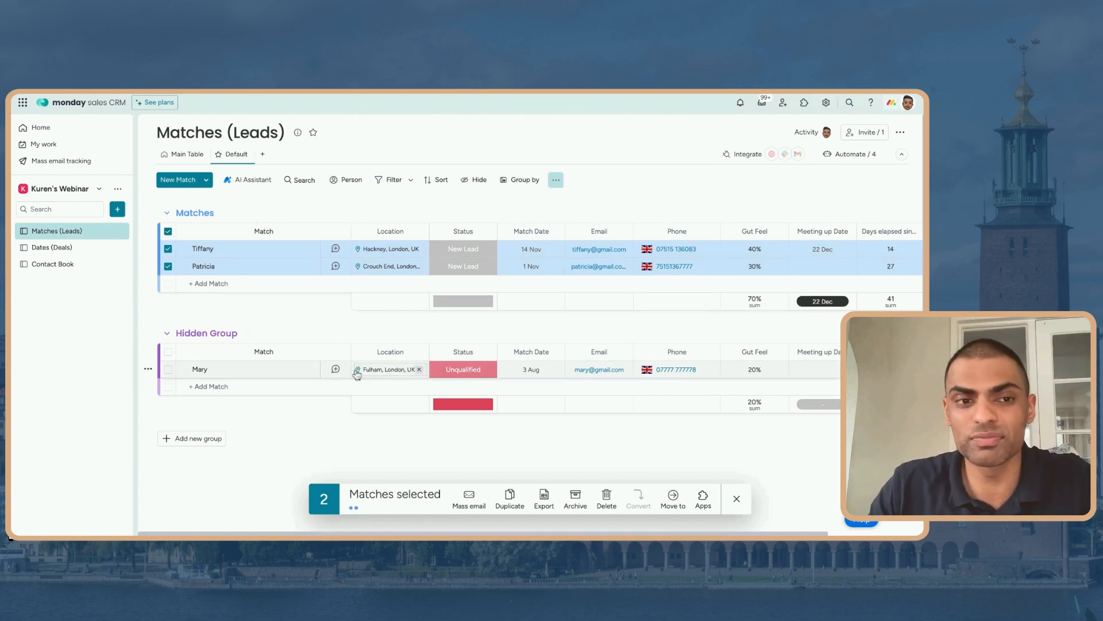
click(470, 505)
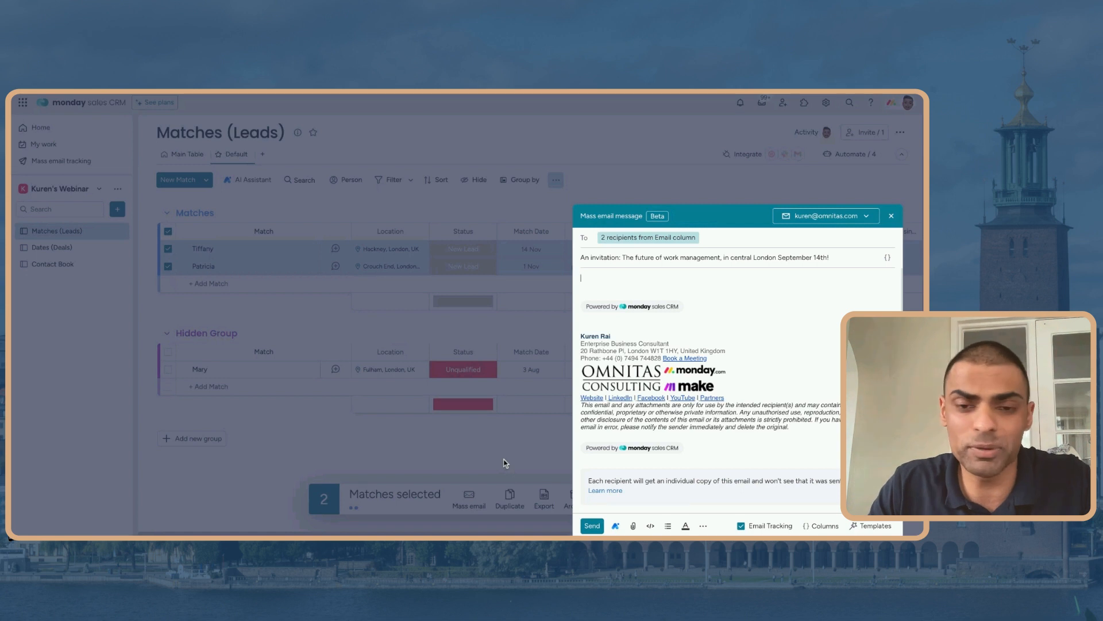
key(Escape)
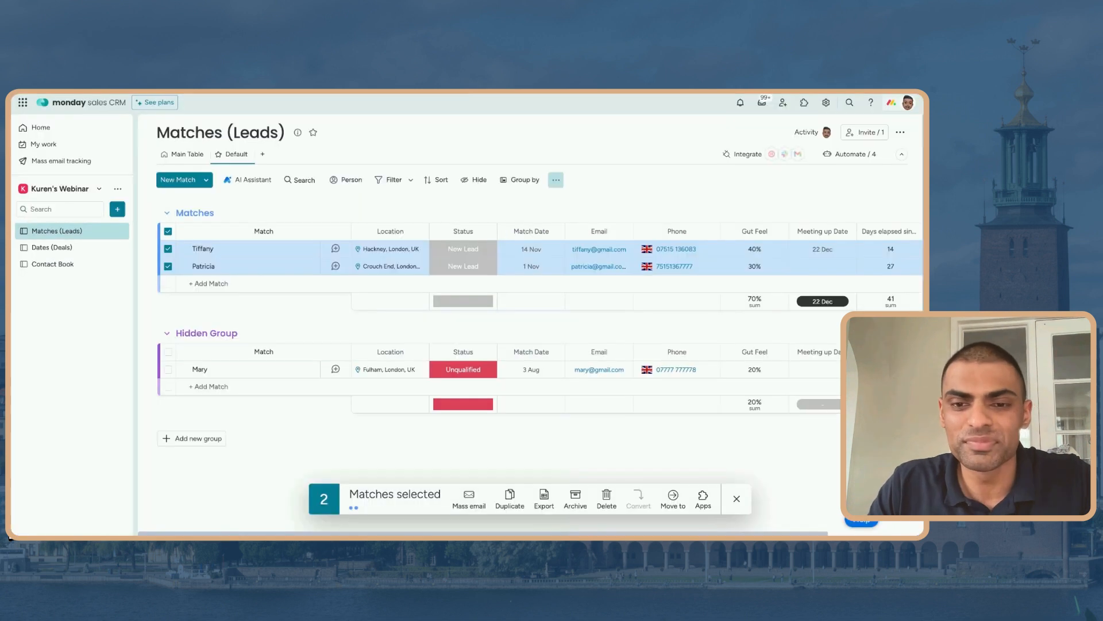
click(168, 231)
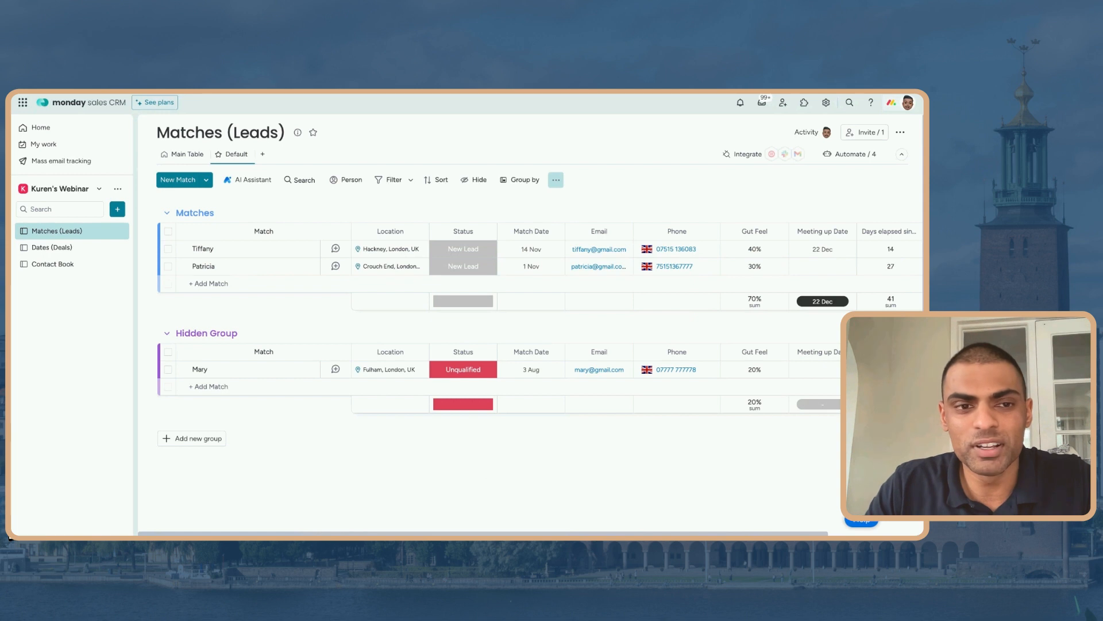
- Find the Llama farm app in the Views Center and add it as a view of the Matches (Leads) board
click(264, 156)
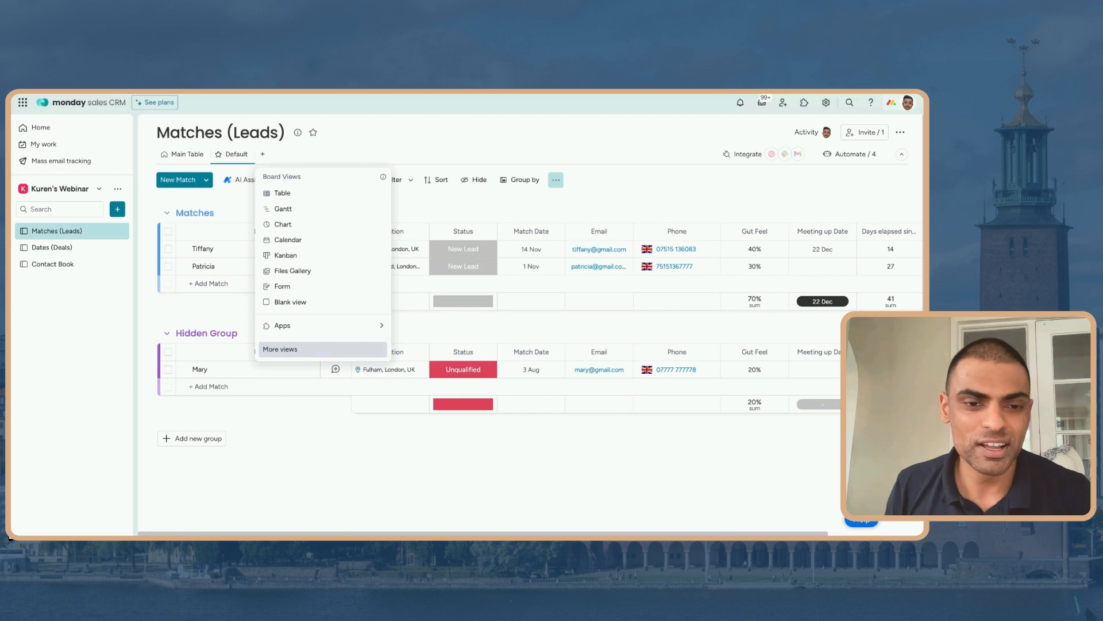
click(298, 350)
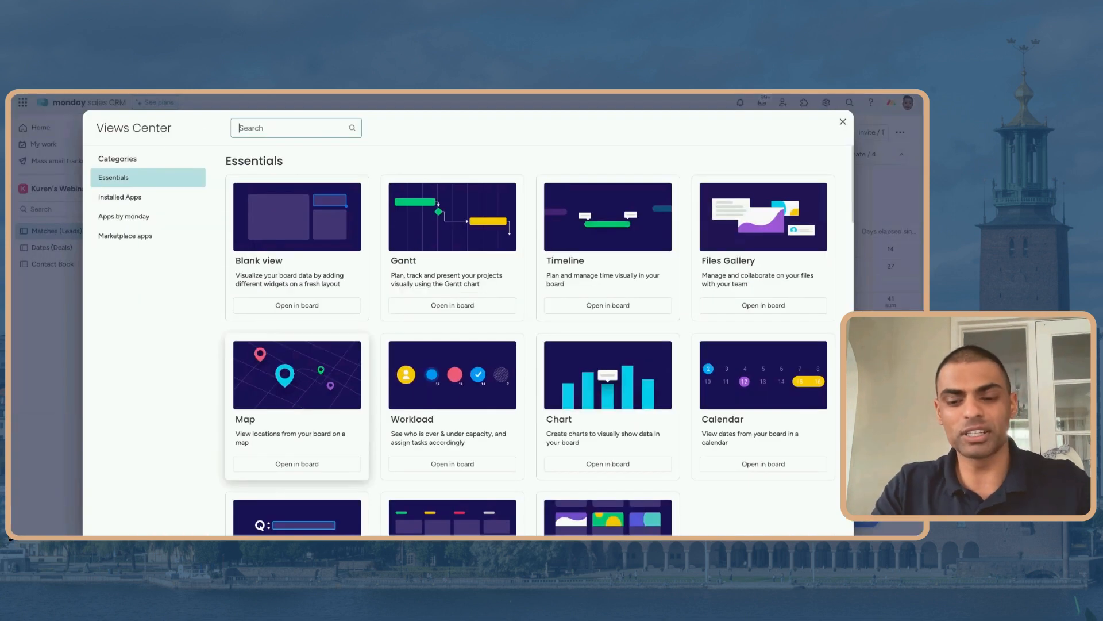
text(lla)
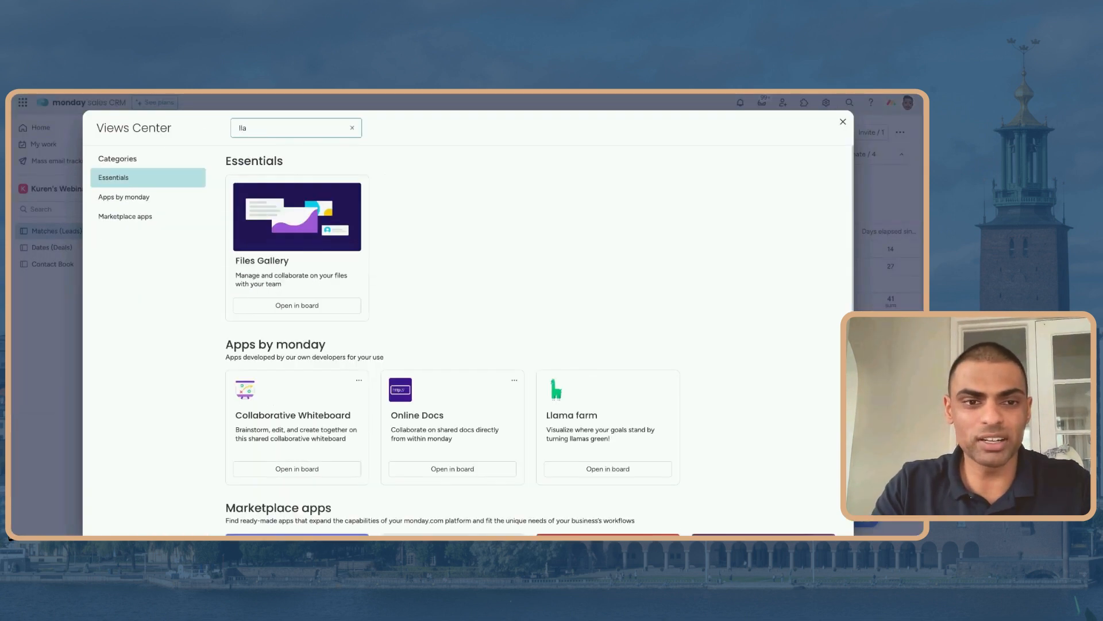
text(ma)
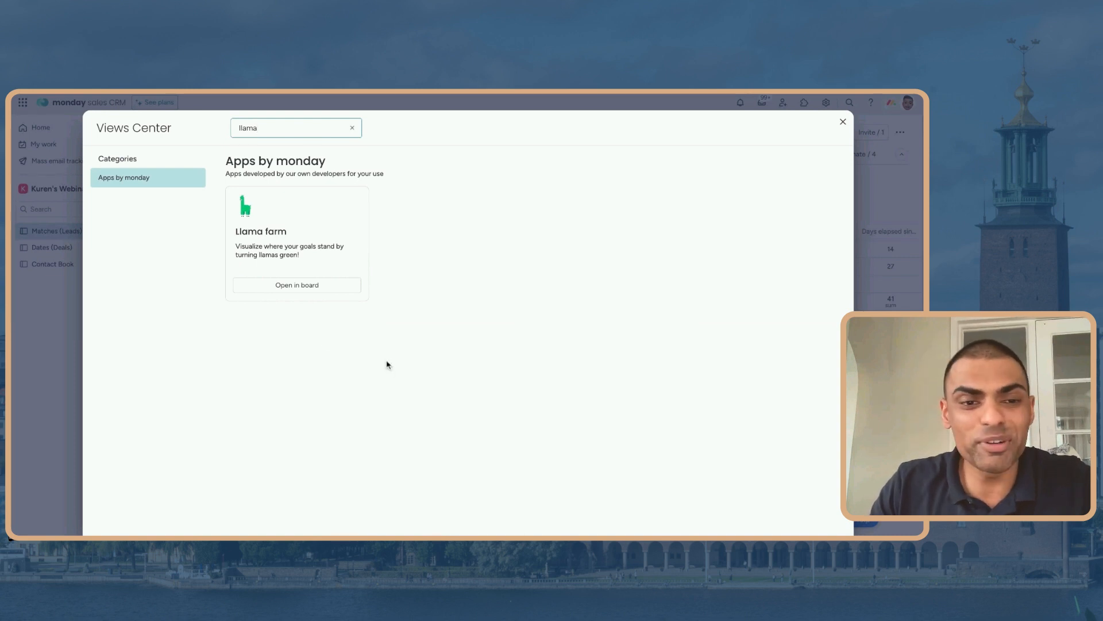
click(292, 291)
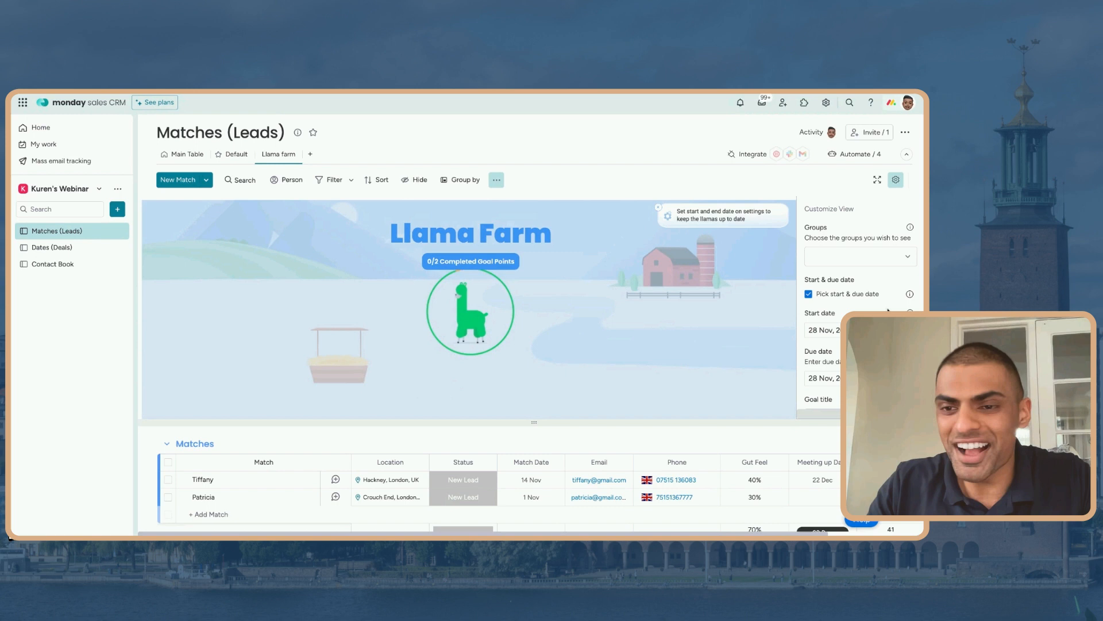
- Set the Llama farm view's status column to Status
scroll(856, 298, down, 3)
click(823, 323)
click(824, 346)
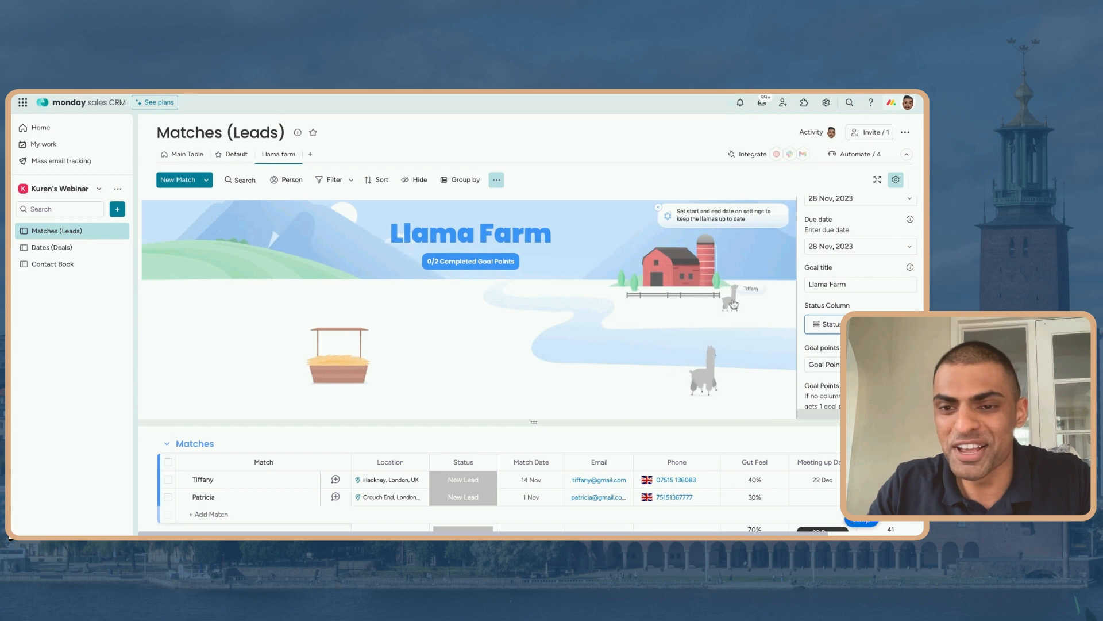
- Set the status of the second match in the Matches group to Nurture, and view its details through its llama
mouse_move(741, 402)
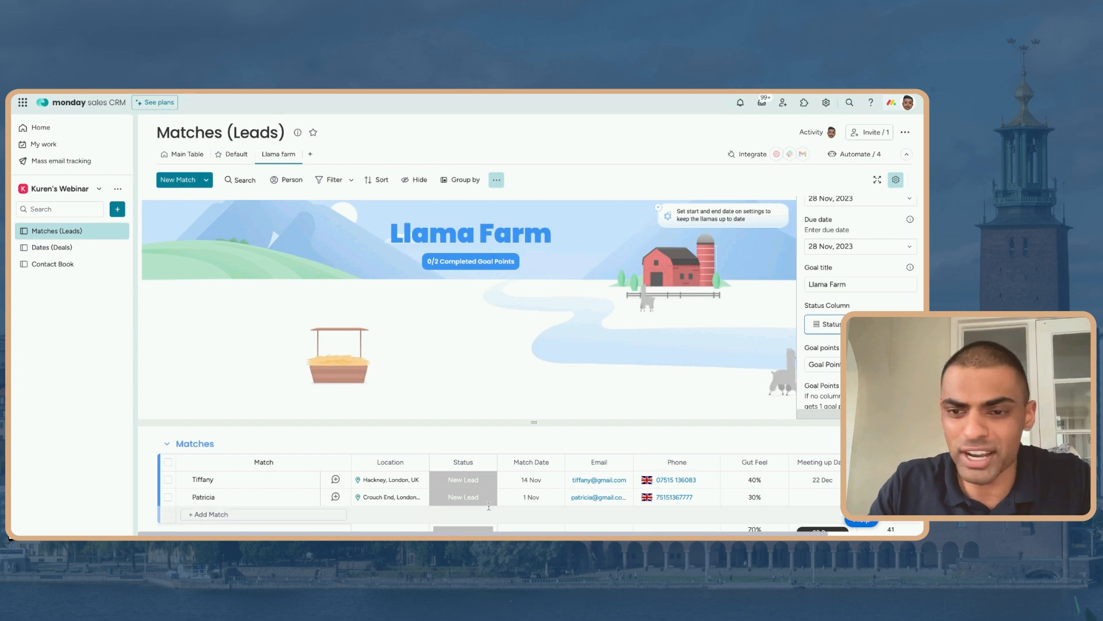
click(469, 505)
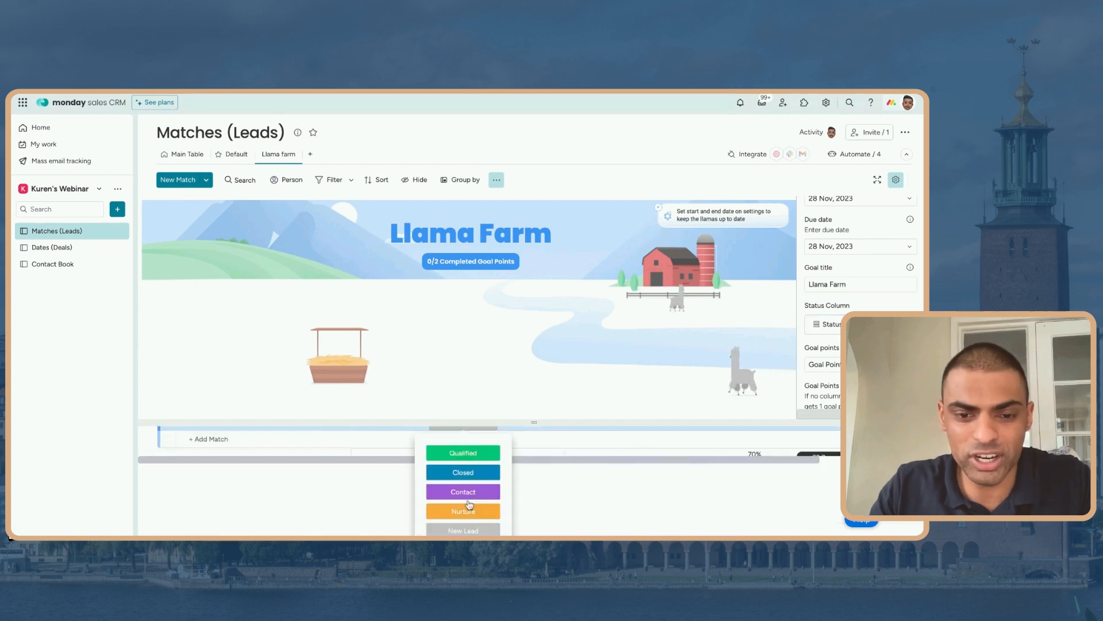
click(463, 510)
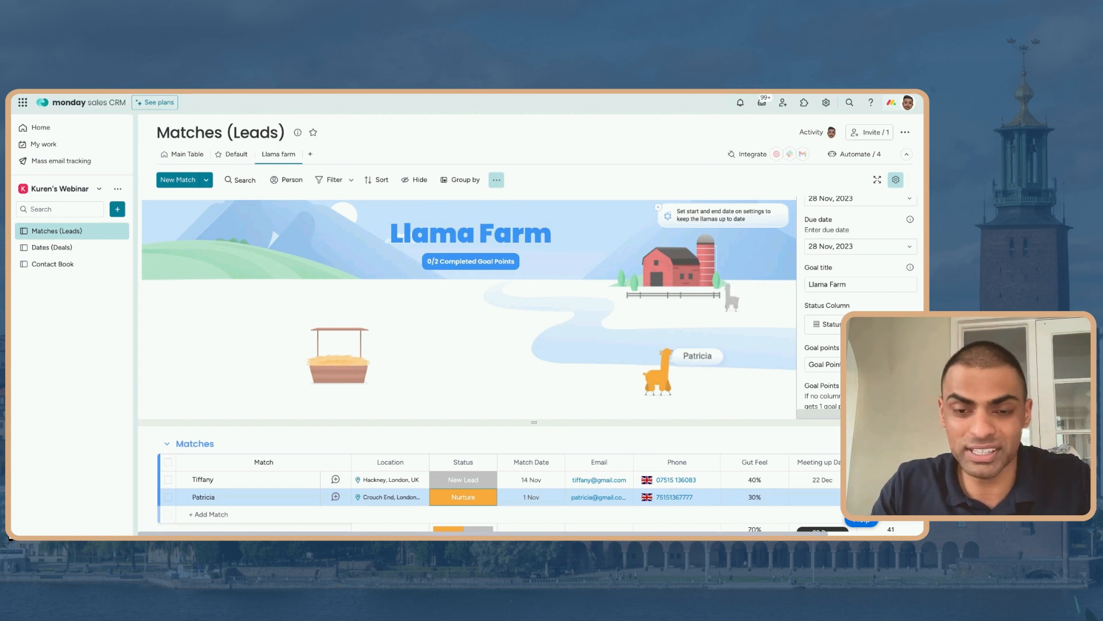
click(658, 374)
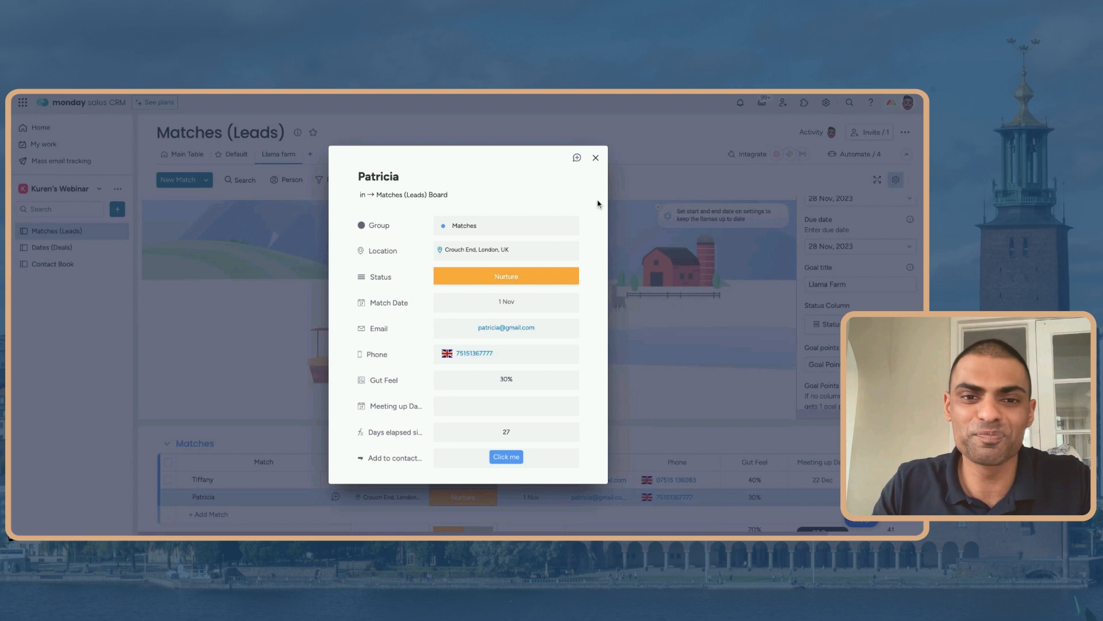
click(596, 158)
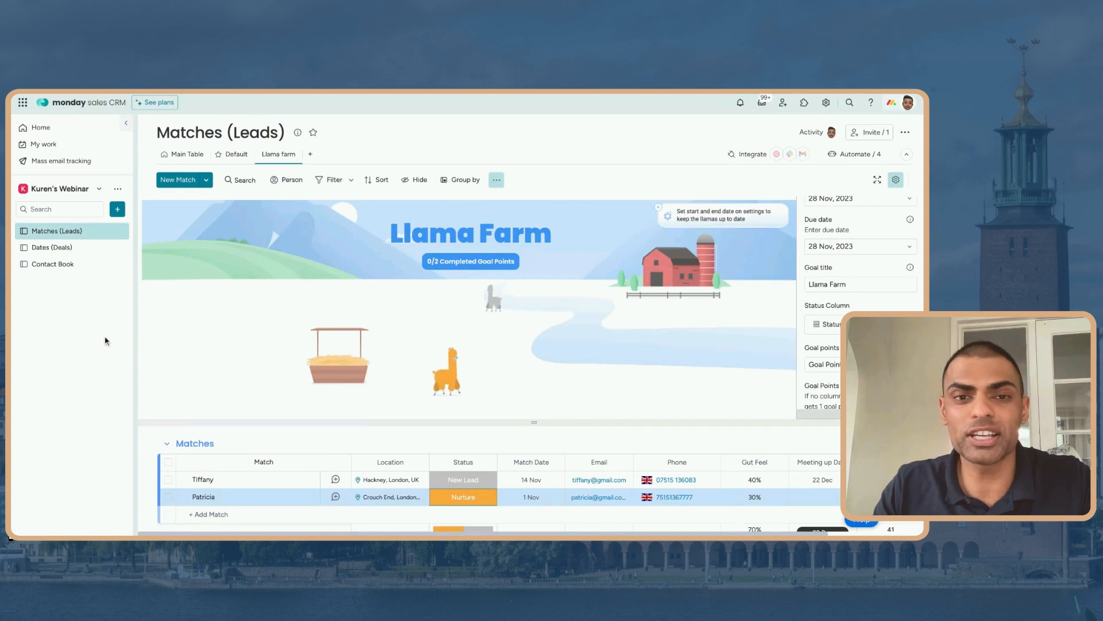
- Examine the columns of the Dates (Deals) board and the available Stage options for the first date
click(73, 252)
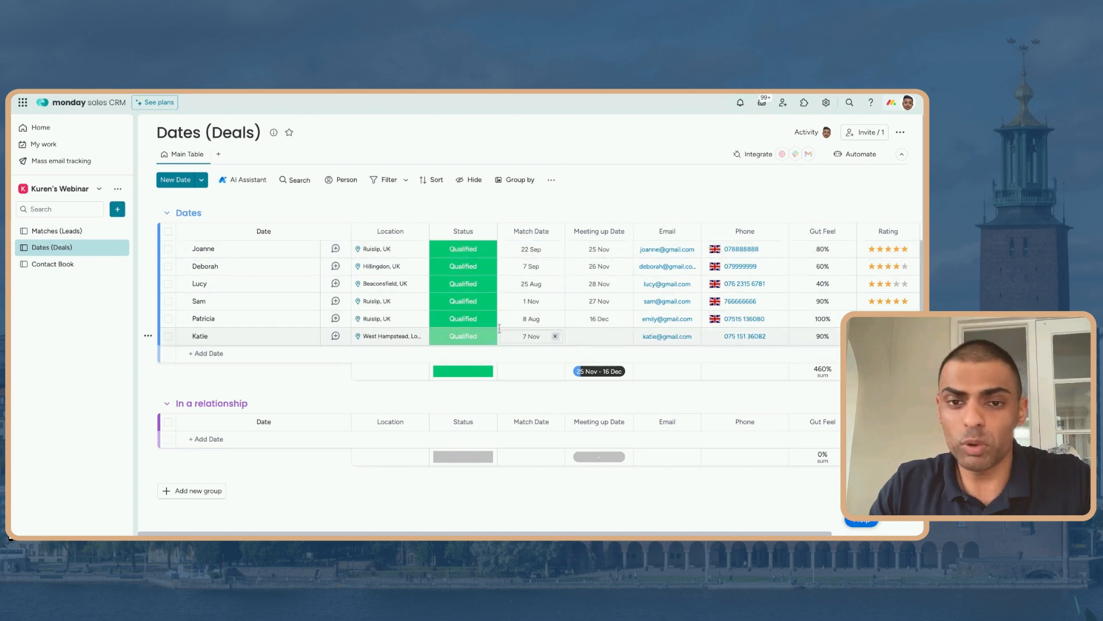
scroll(580, 295, right, 3)
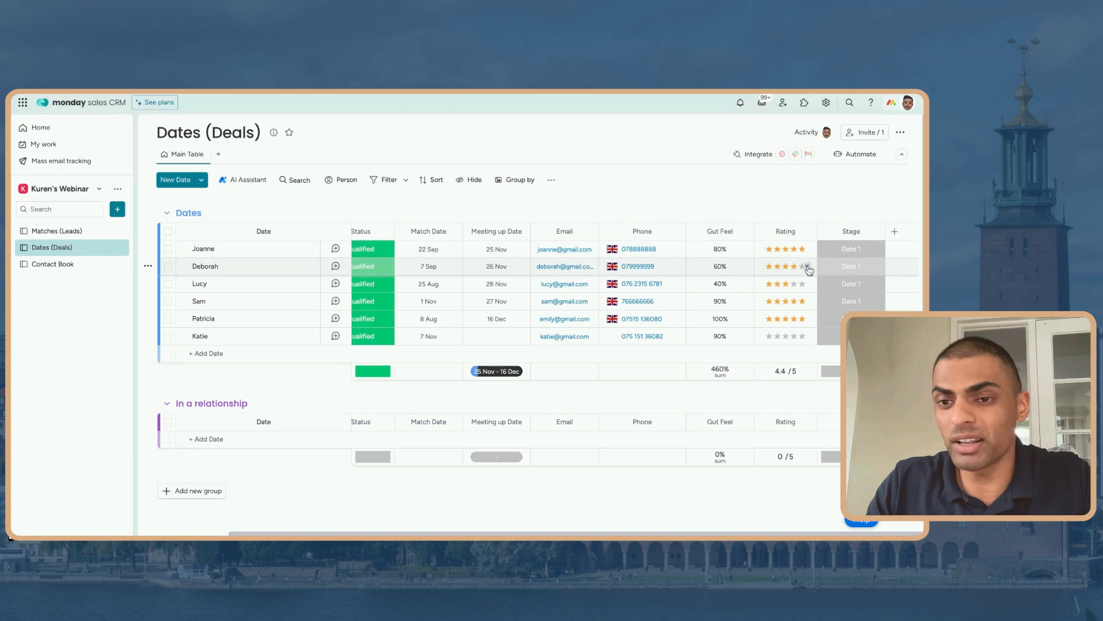
click(840, 253)
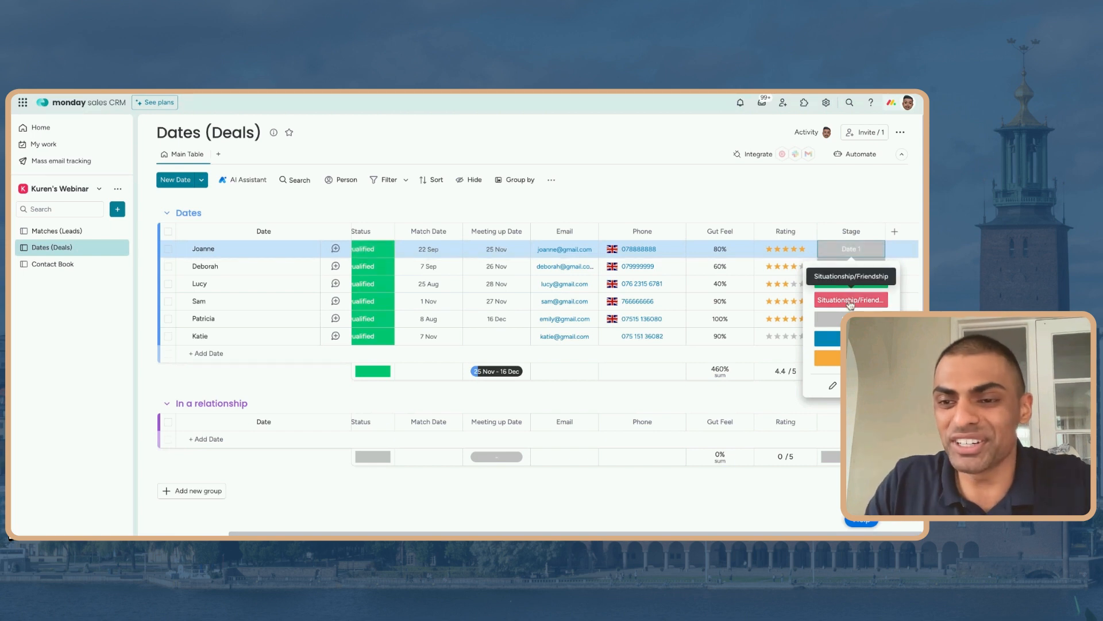
click(763, 198)
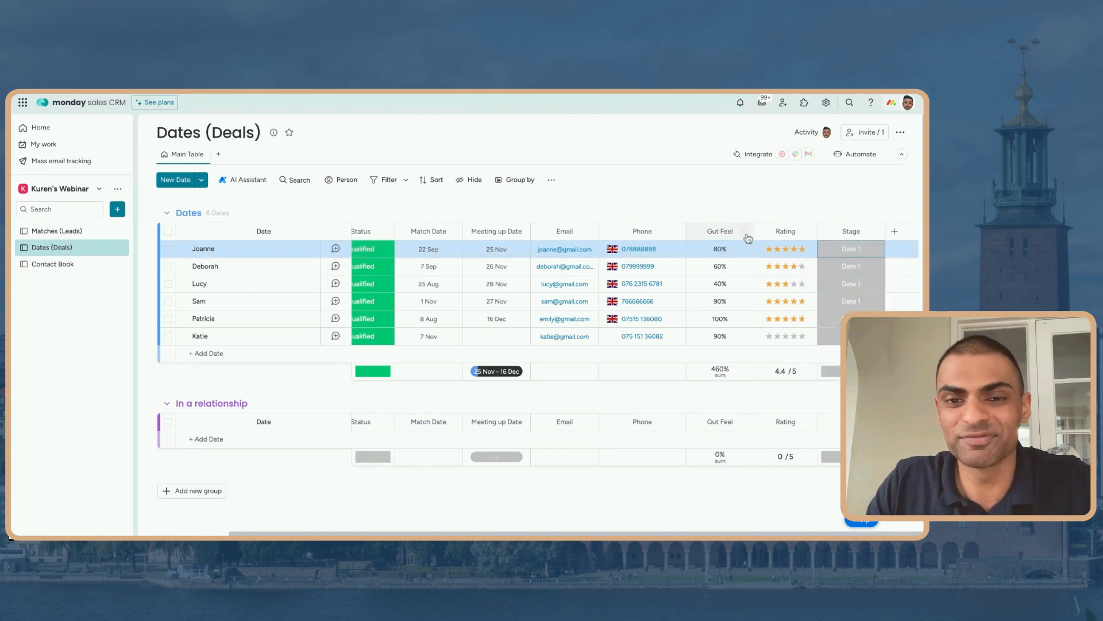
scroll(720, 297, left, 3)
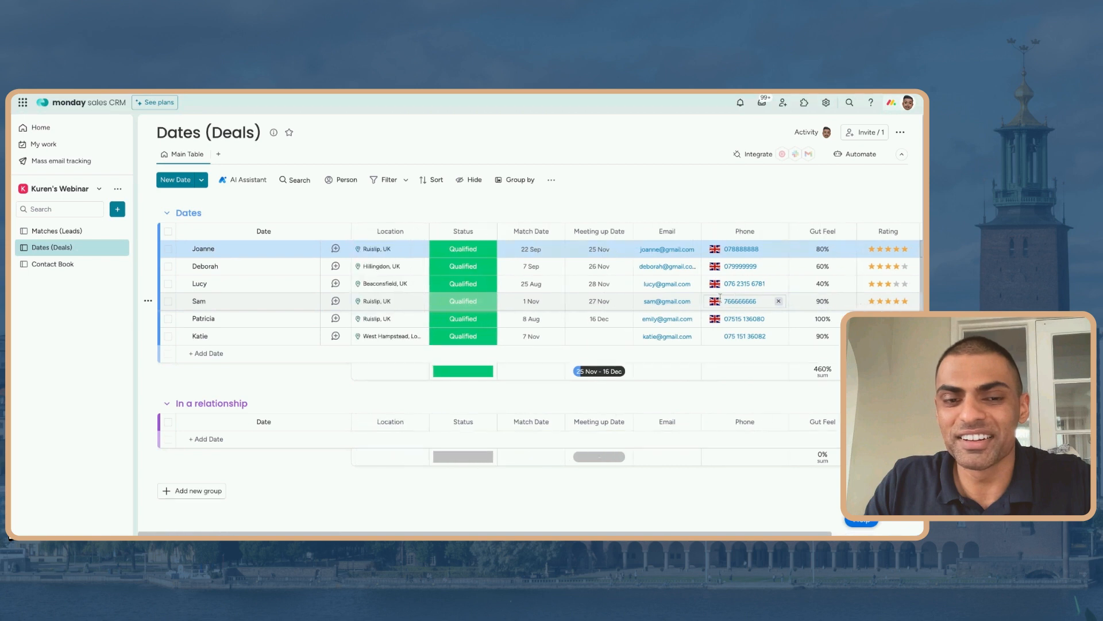
scroll(560, 276, right, 2)
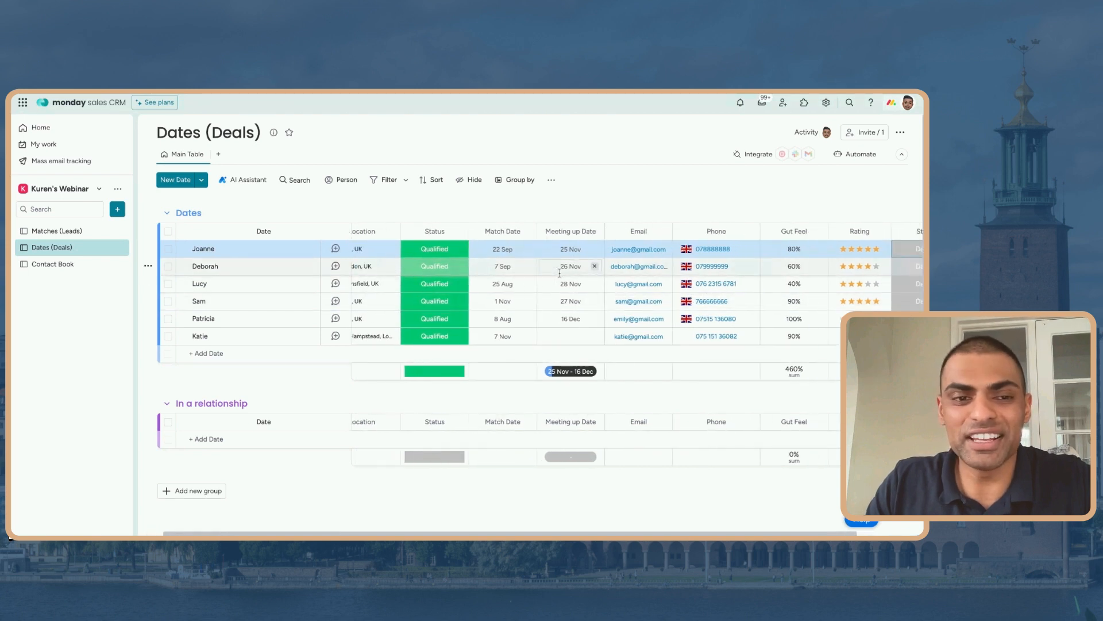
scroll(559, 273, left, 2)
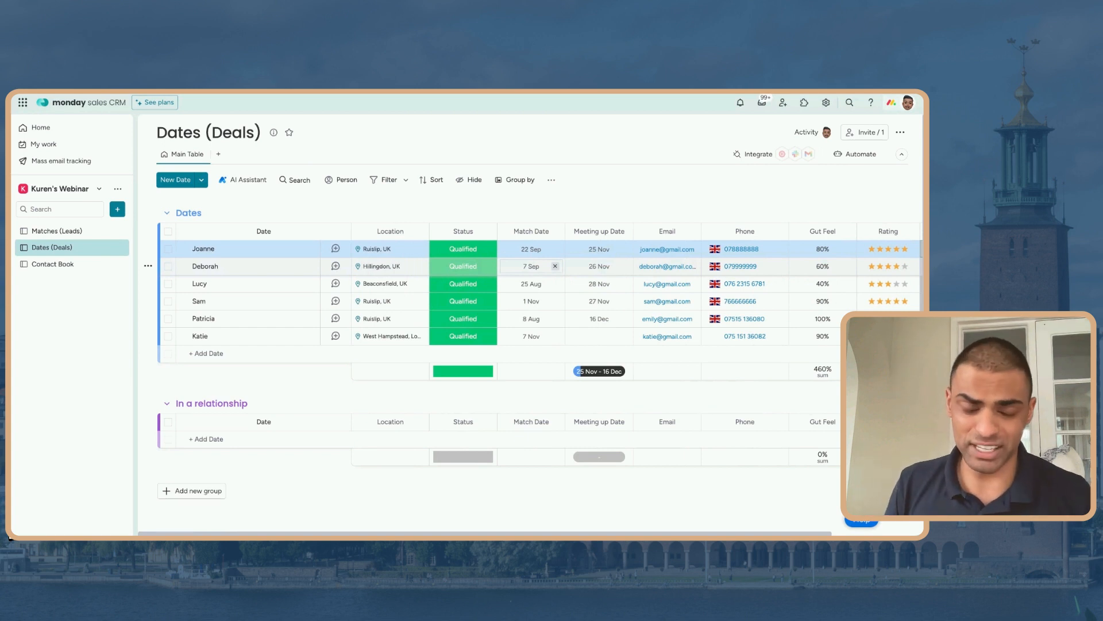
scroll(557, 270, right, 6)
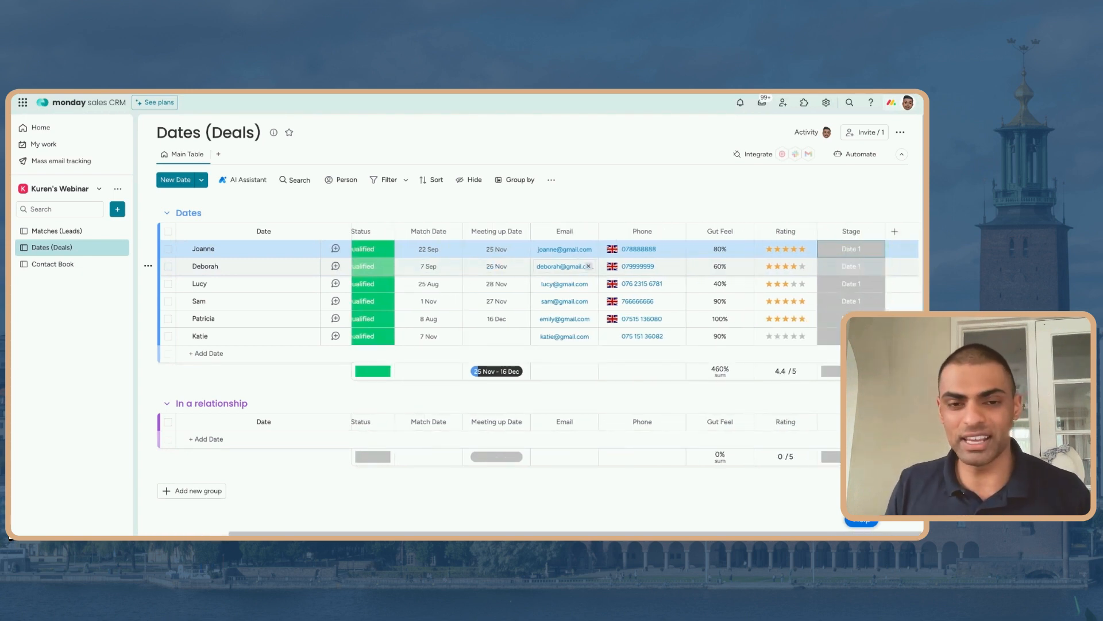
scroll(558, 266, left, 6)
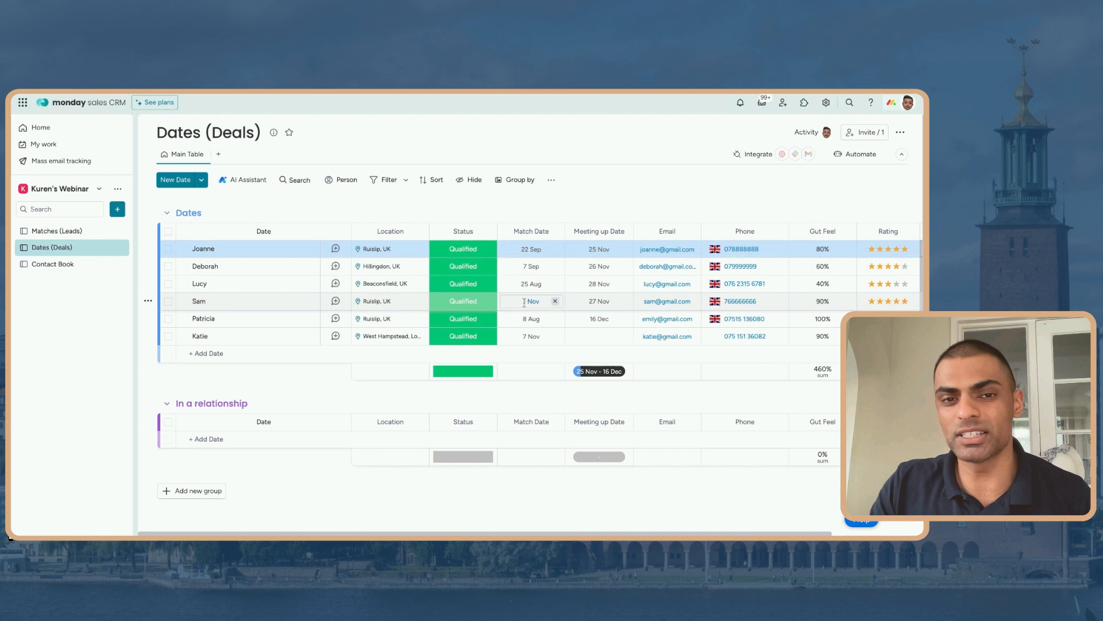
- Hide the Status and Match Date columns of the Dates (Deals) board
click(465, 181)
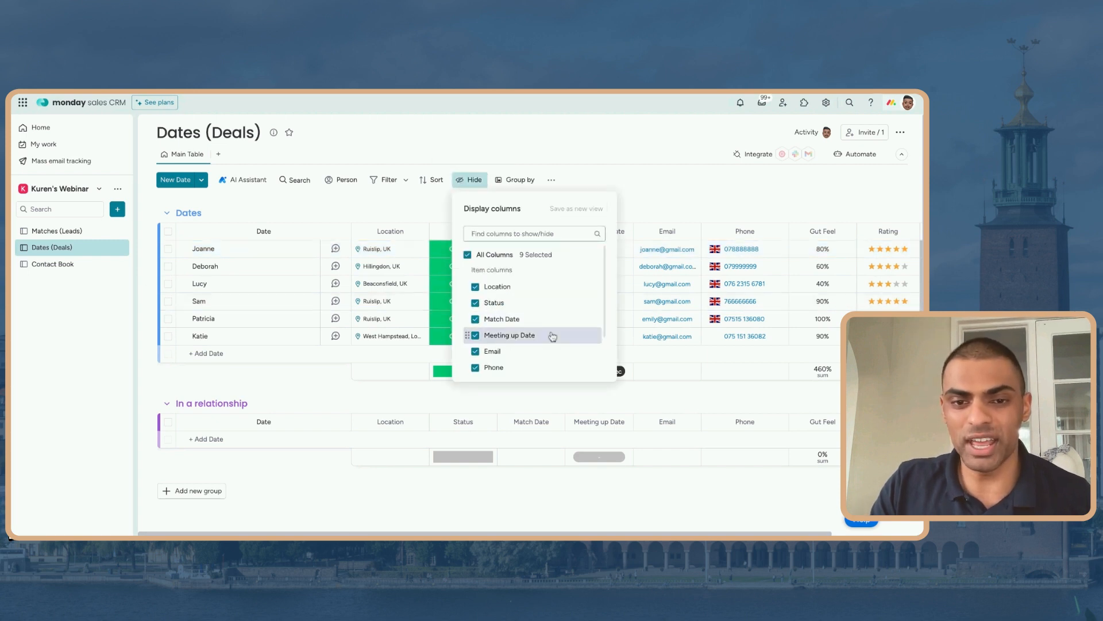
click(475, 303)
click(475, 320)
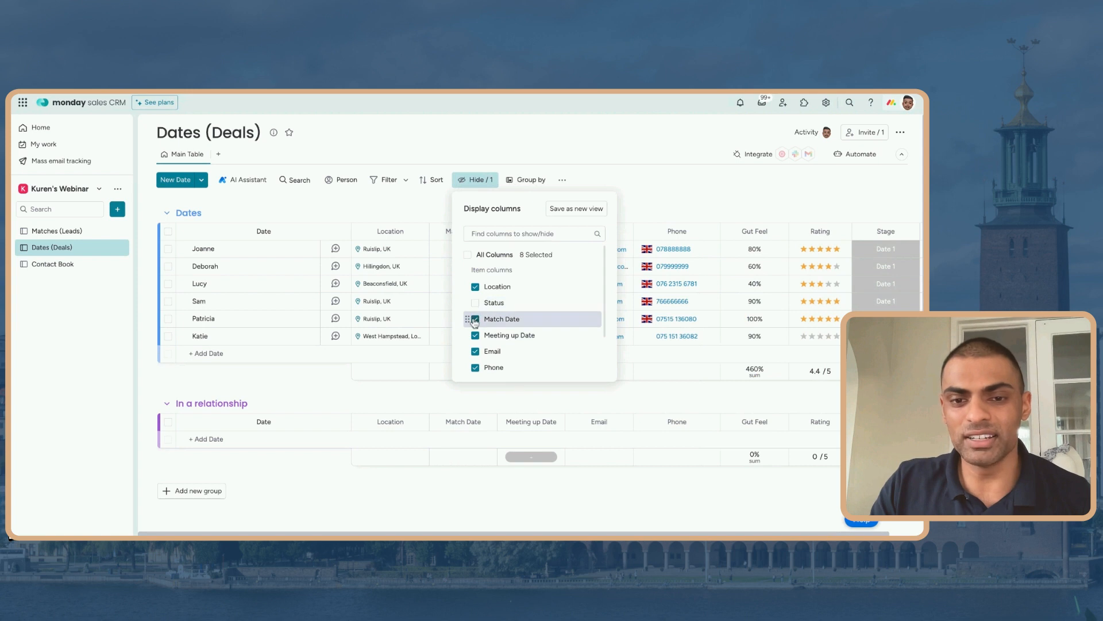
click(570, 509)
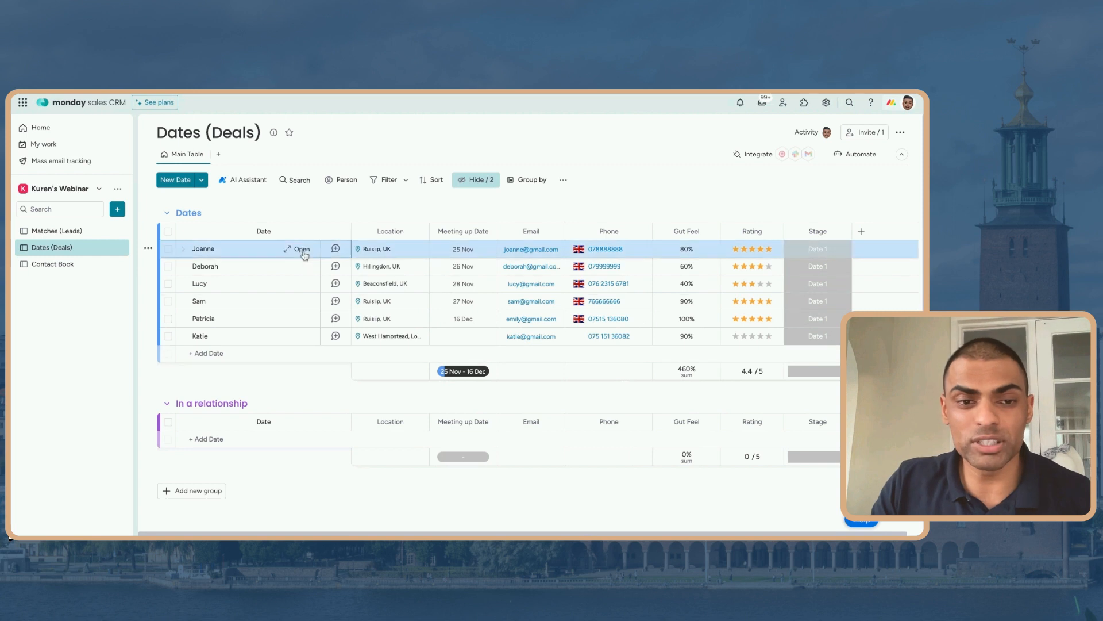
- Add an Item Card view to the first date's item, review its information, and return to the board
click(303, 249)
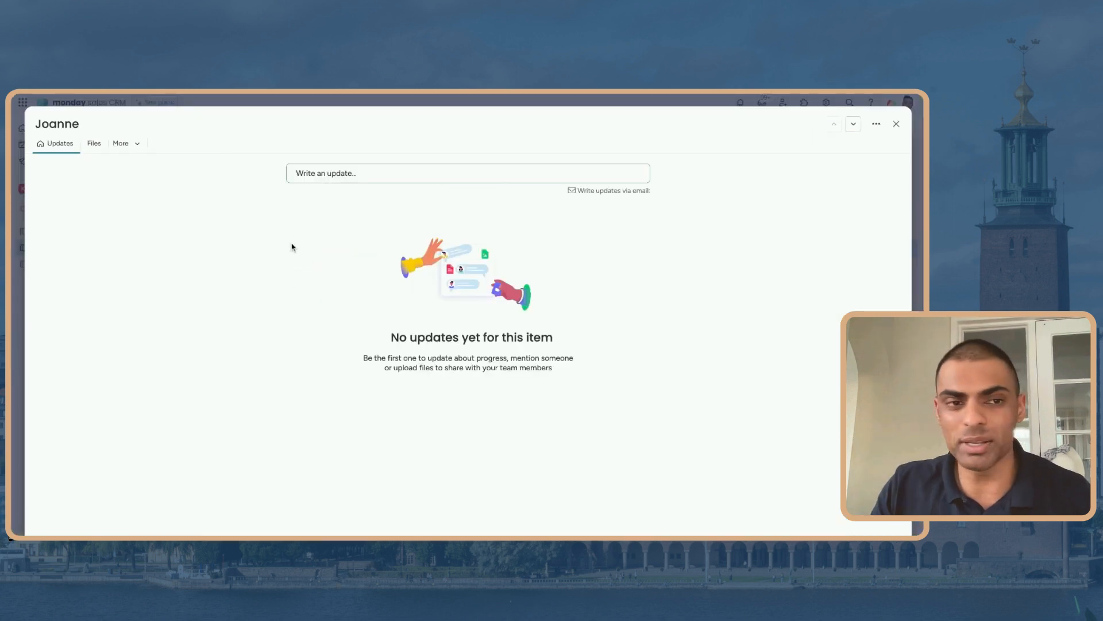
click(137, 145)
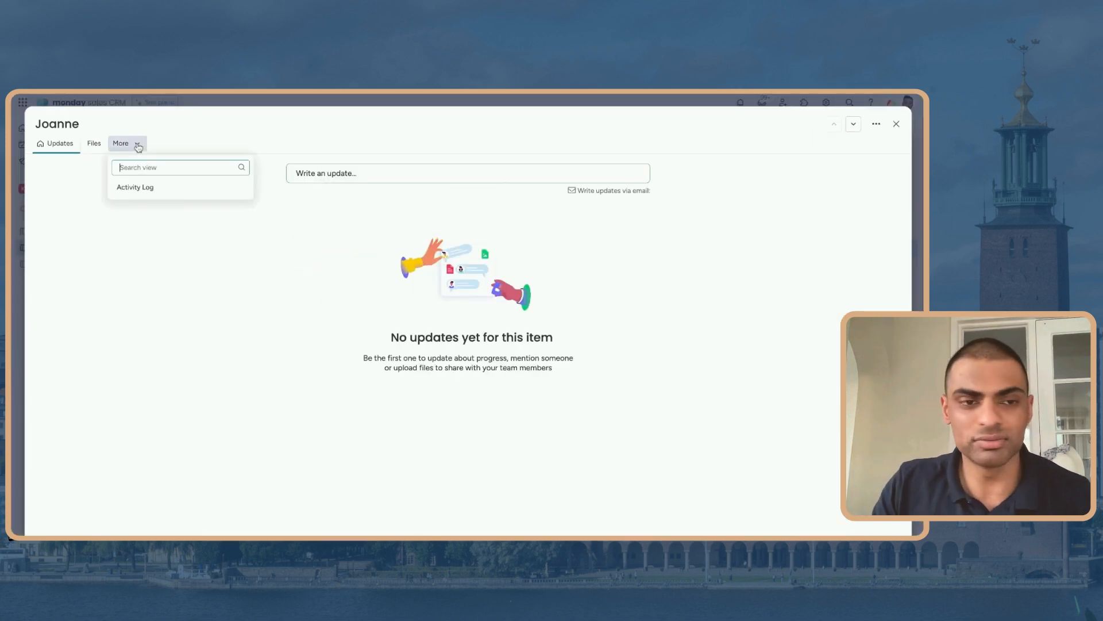
click(876, 124)
click(875, 123)
click(856, 139)
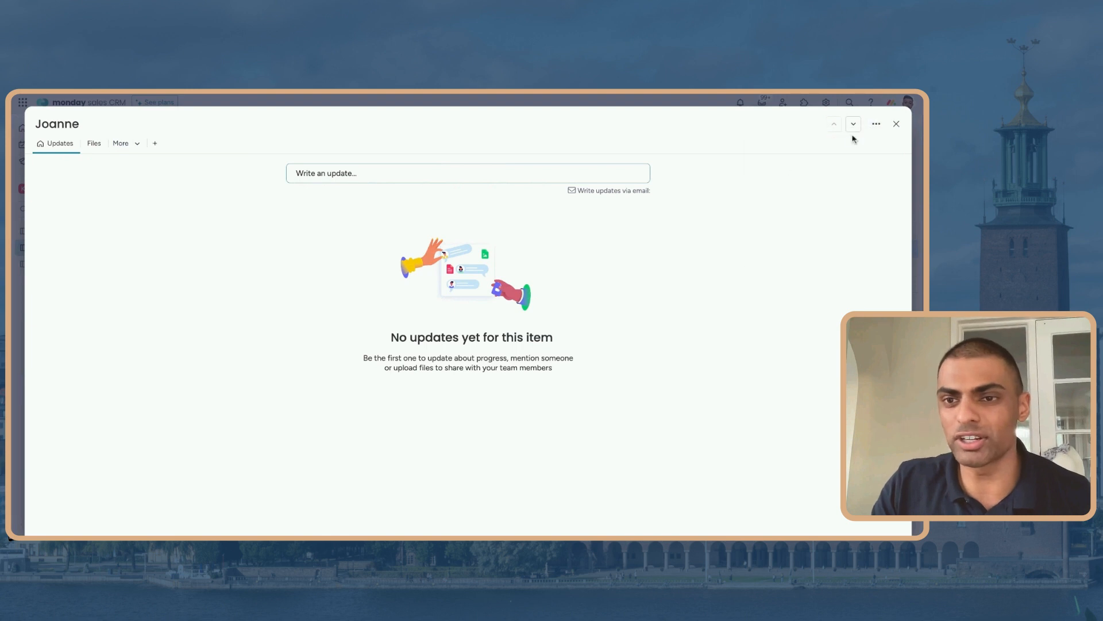
click(155, 143)
click(360, 285)
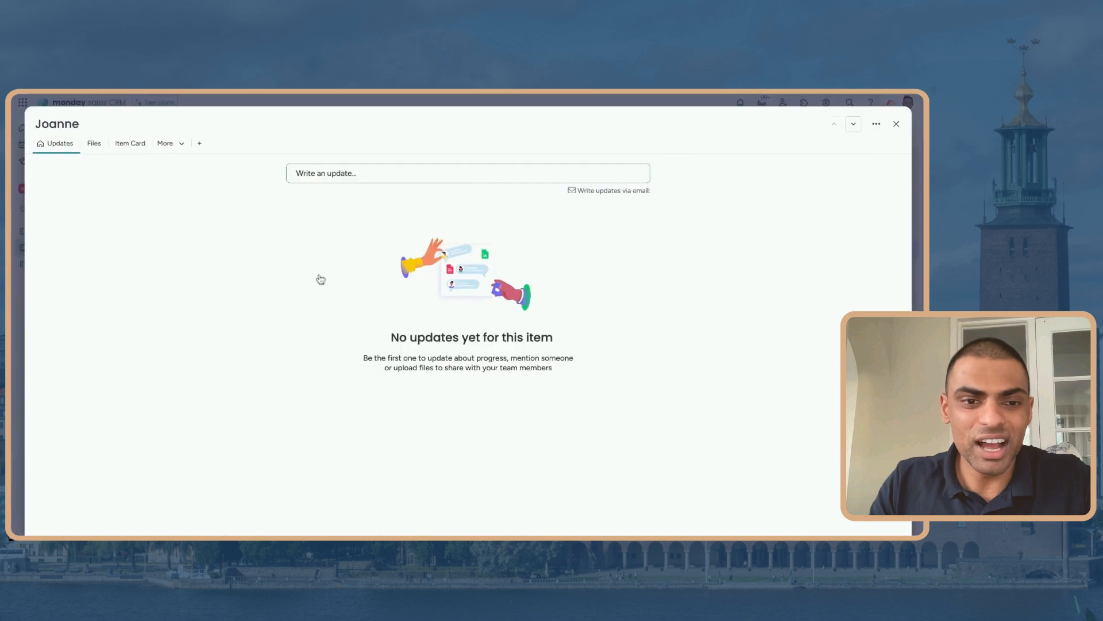
scroll(339, 309, down, 2)
scroll(310, 305, up, 2)
click(267, 296)
click(449, 326)
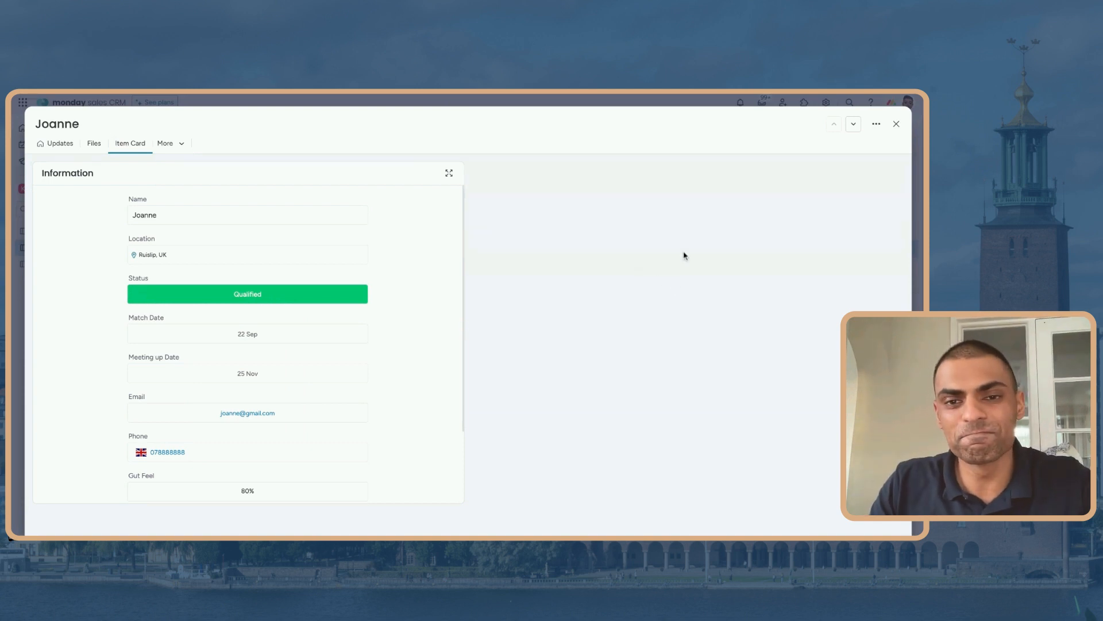
click(896, 124)
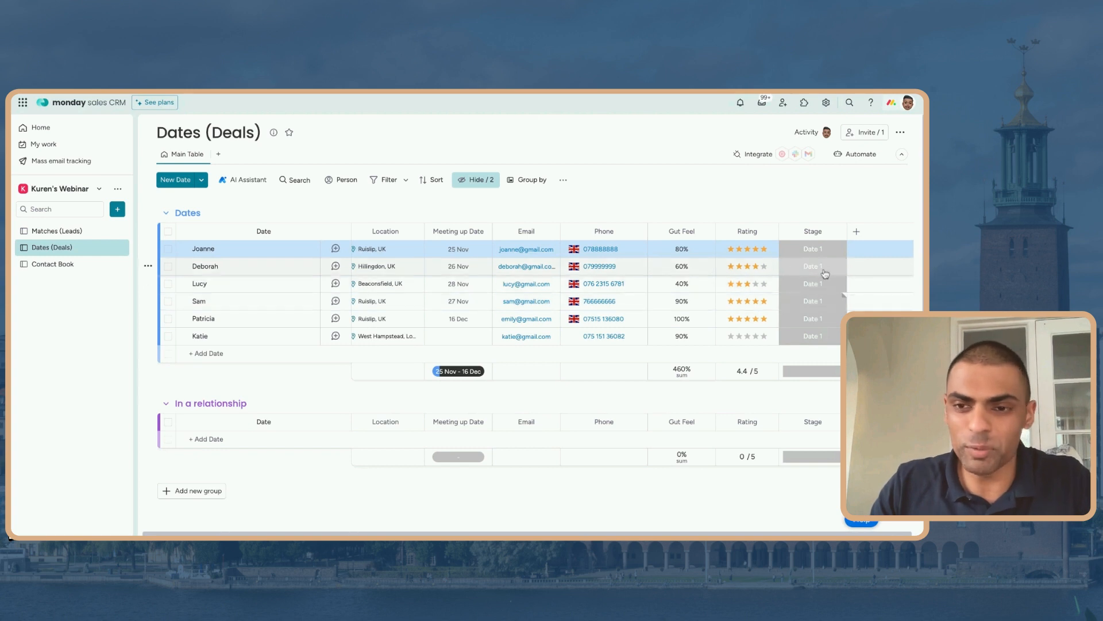
- Add a Formula column to the Dates (Deals) board and enter ({Gut Feel}*0.6) as the start of its formula
click(856, 231)
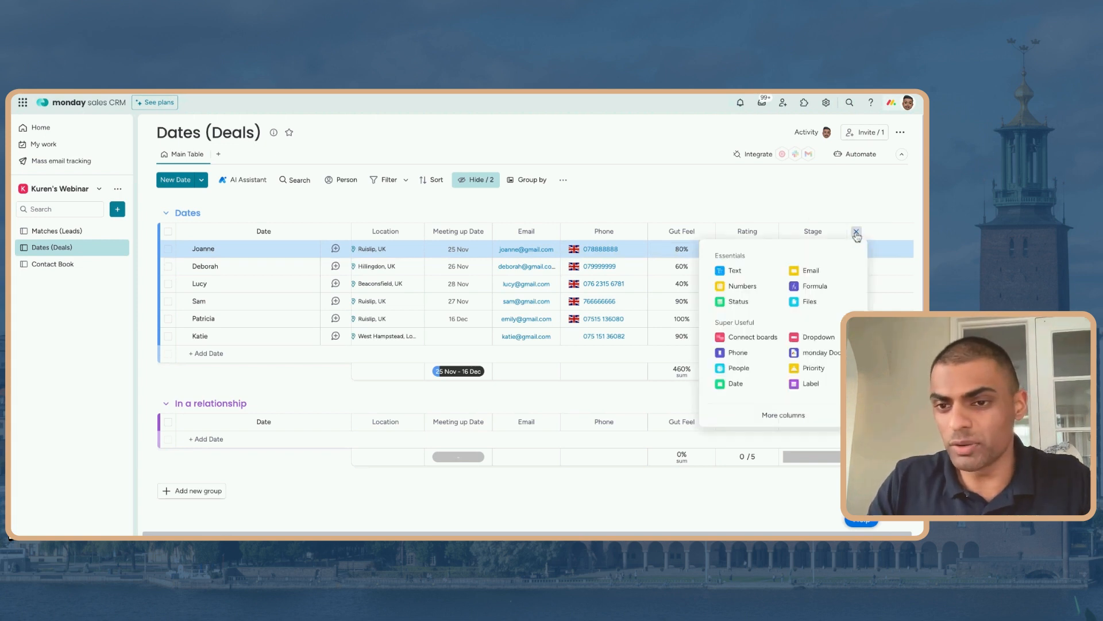
click(812, 285)
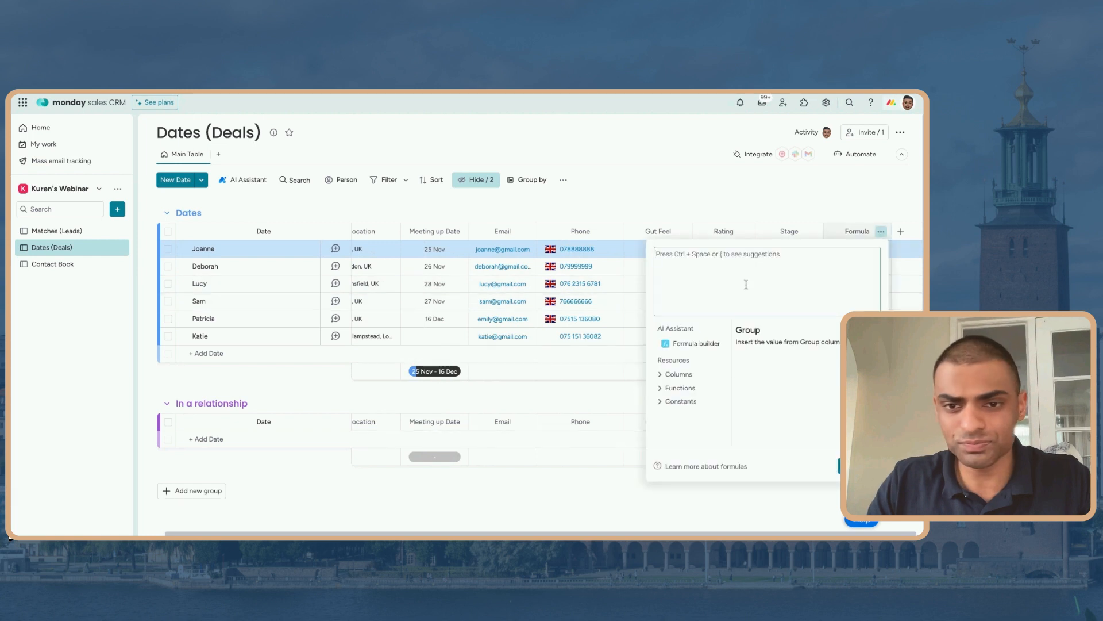
click(666, 374)
scroll(689, 388, down, 2)
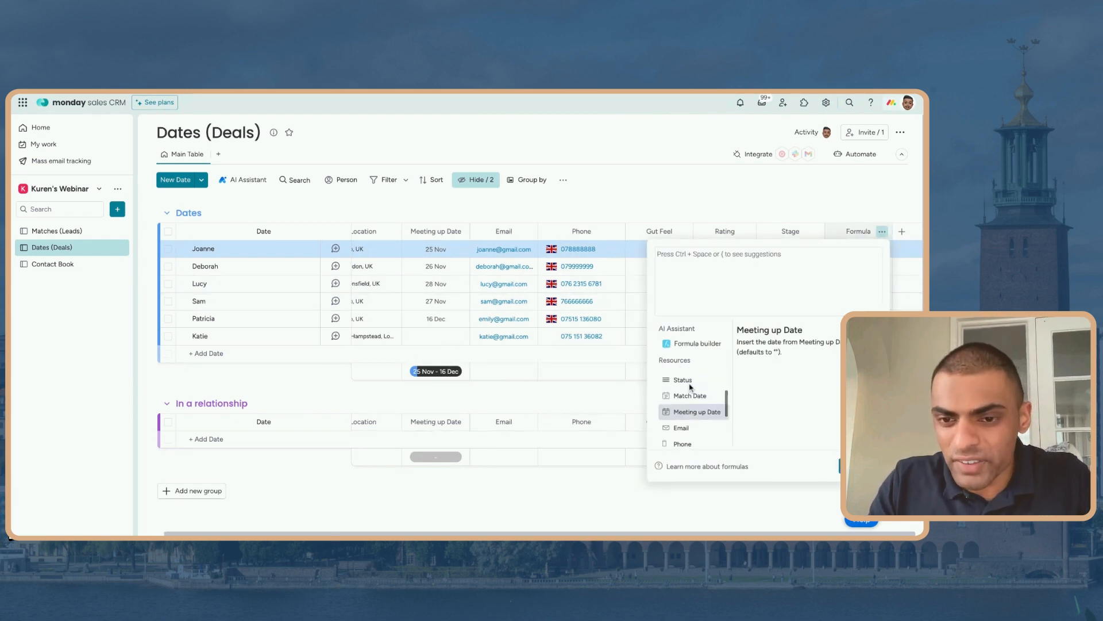
click(682, 421)
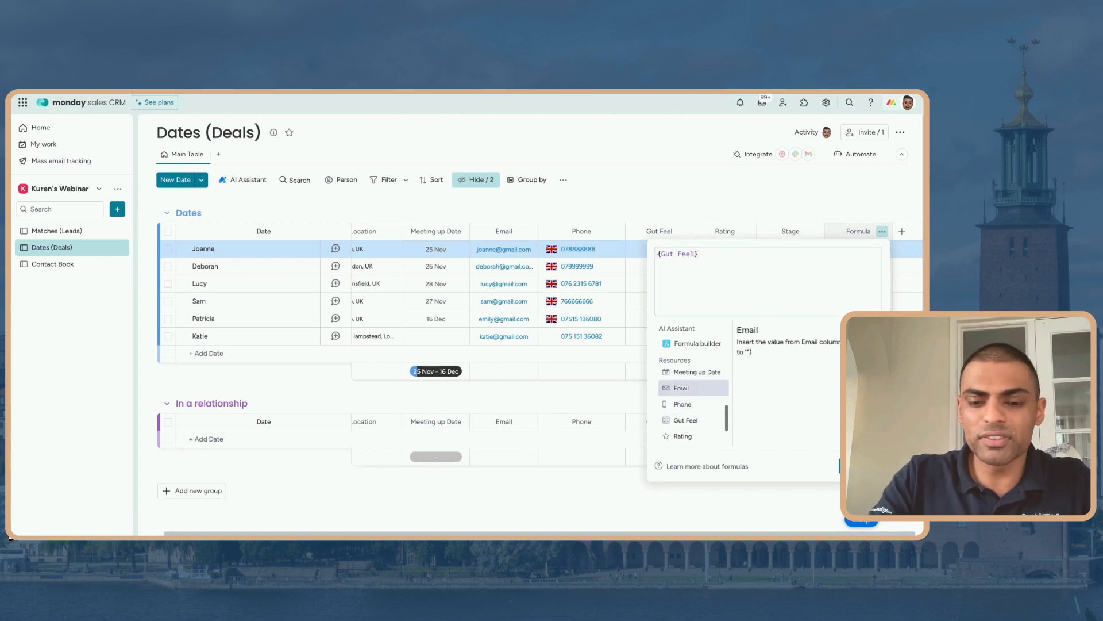
text(*0.)
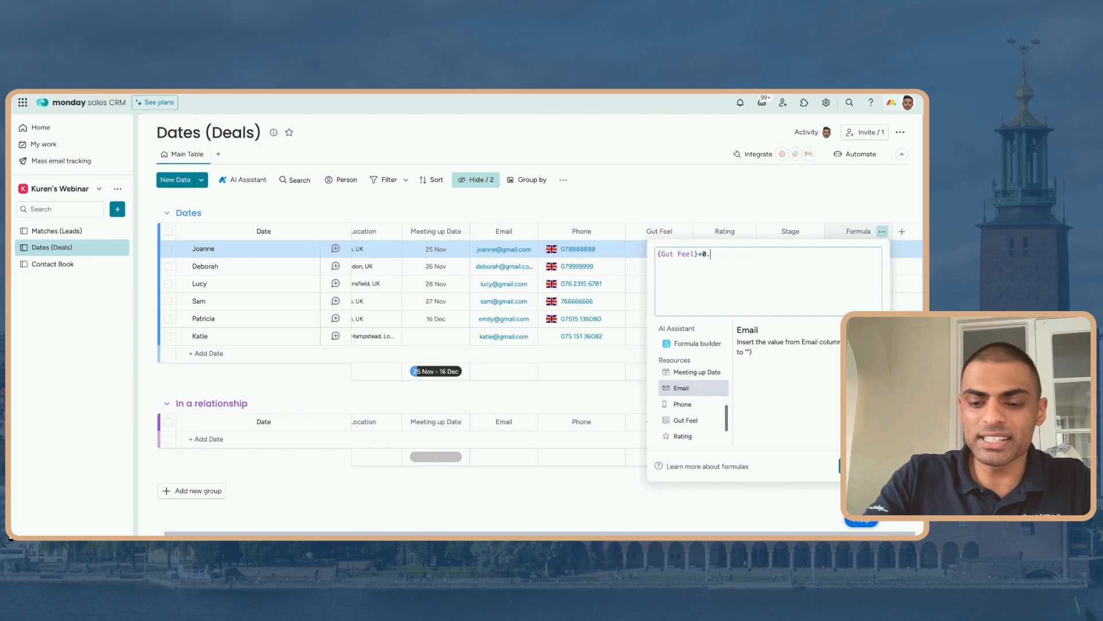
text(6))
key(Home)
text(()
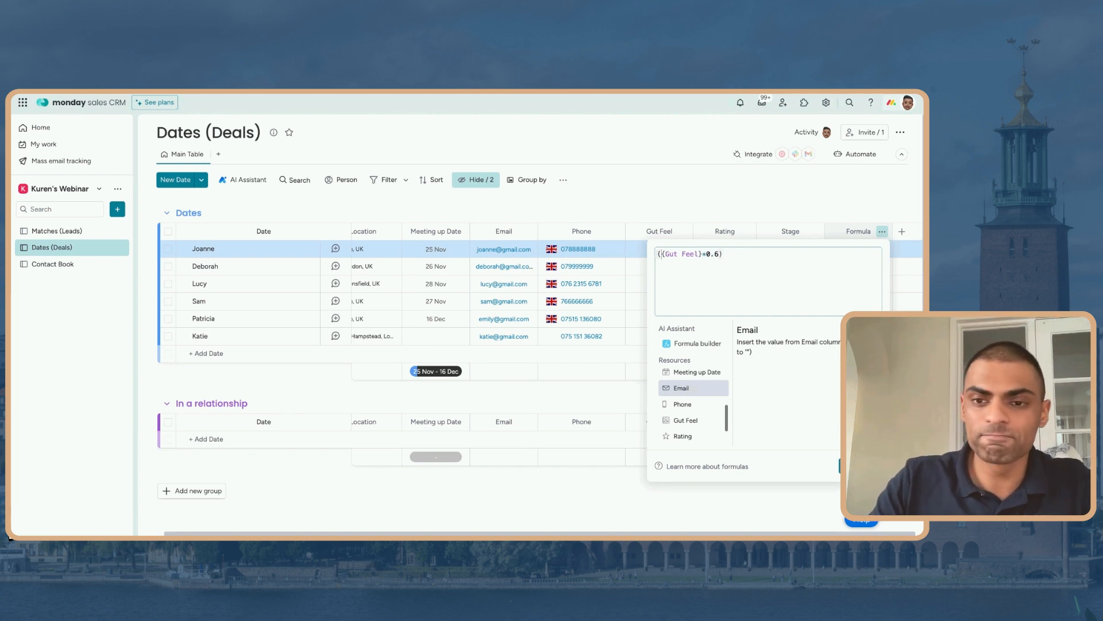
- Extend the formula with the weighted rating term +({Rating}*0.4)
click(761, 256)
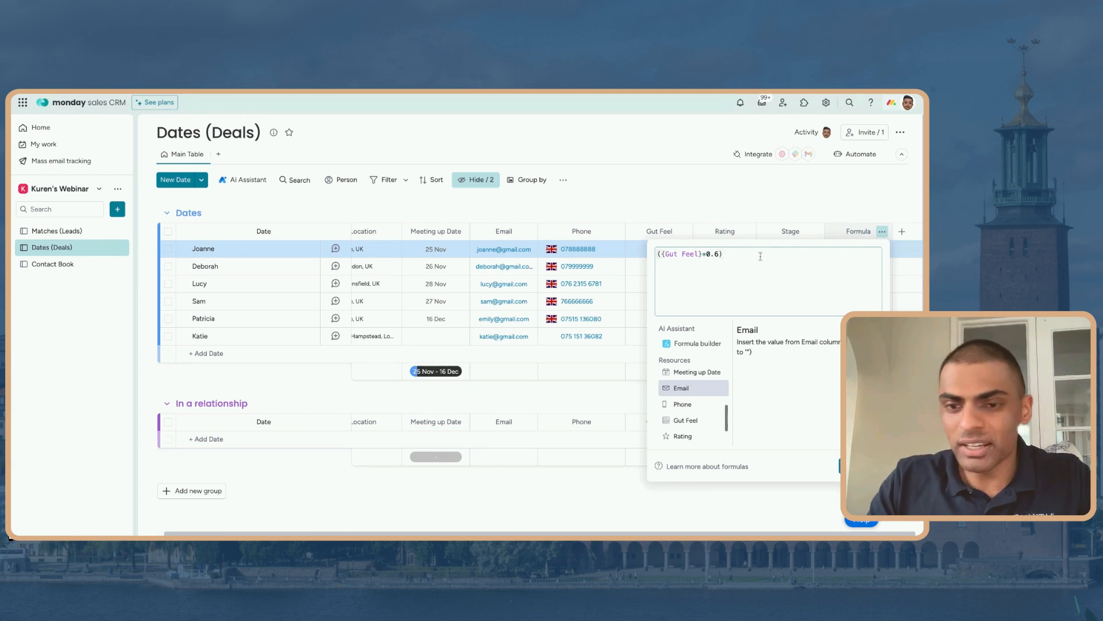
text(+()
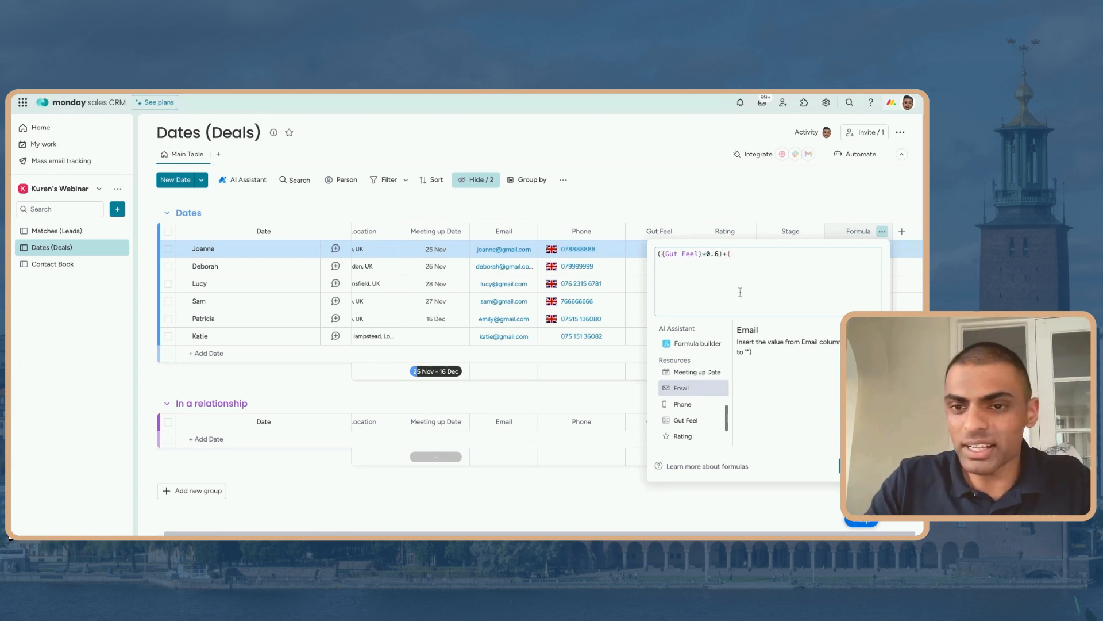
scroll(700, 412, down, 1)
click(698, 411)
text(*0.4)
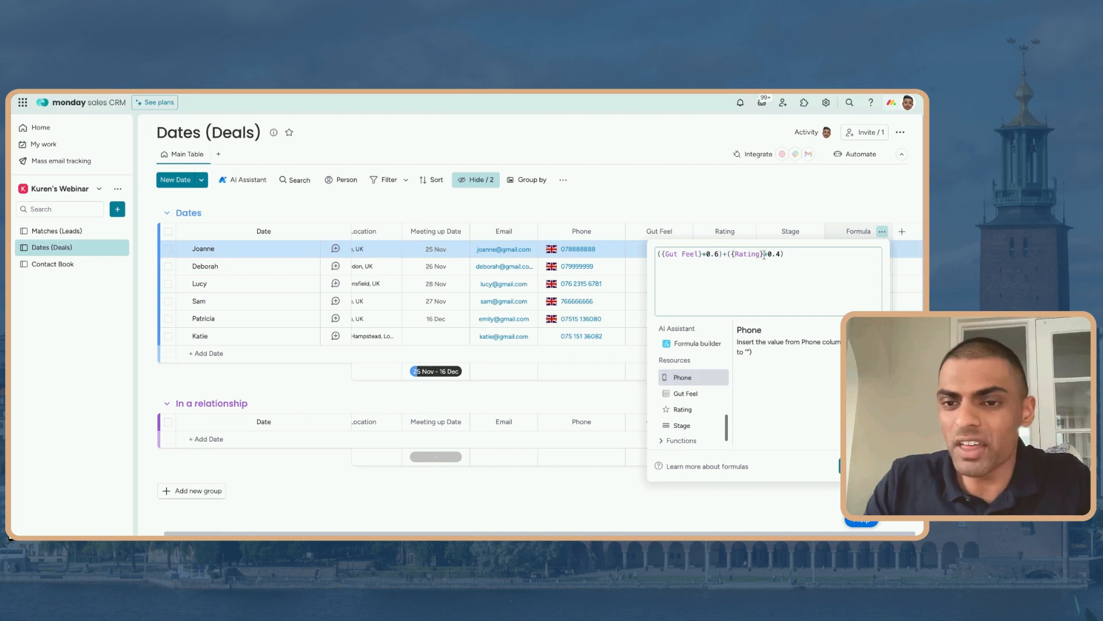
- Divide the rating by 5, scale the total by 100, and save the formula as (({Gut Feel}*0.6)+(({Rating}/5)*0.4))*100
text(/56)
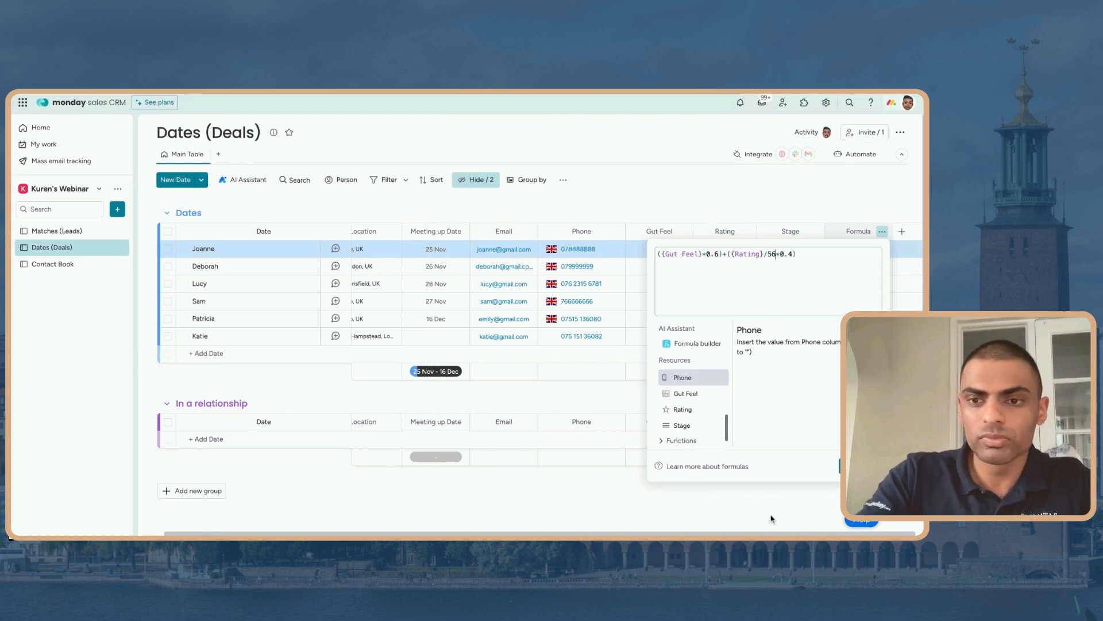
key(BackSpace)
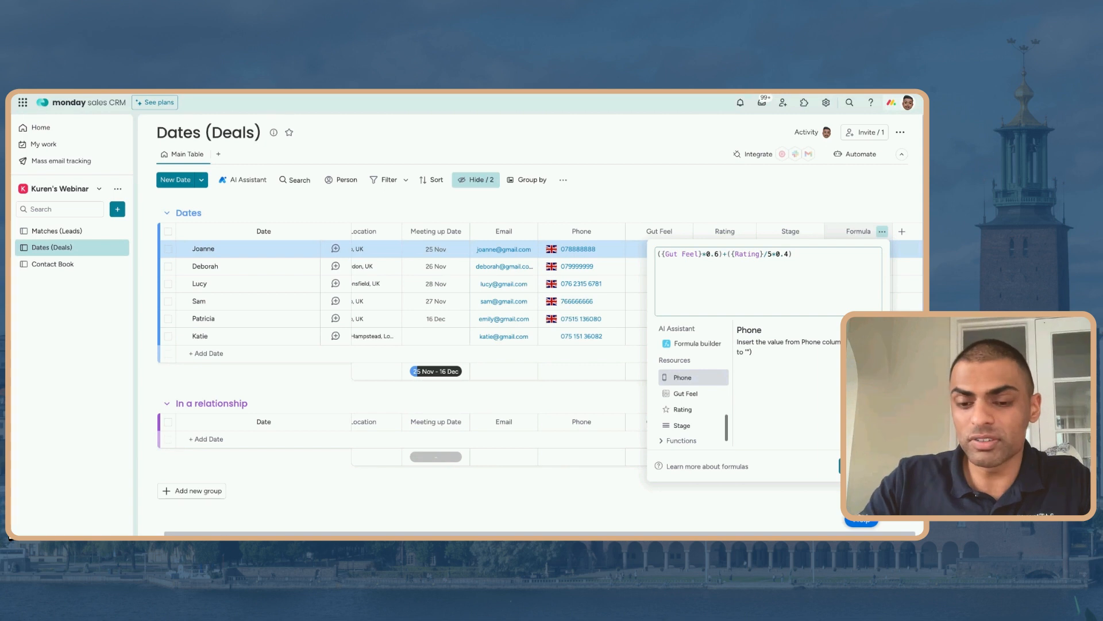
text())
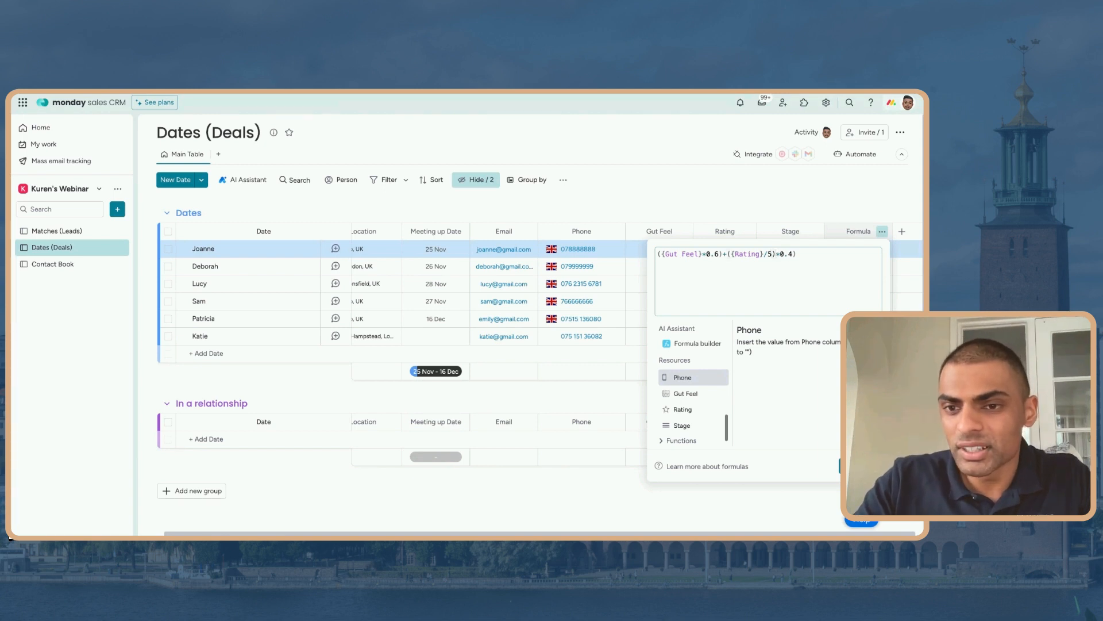
click(730, 256)
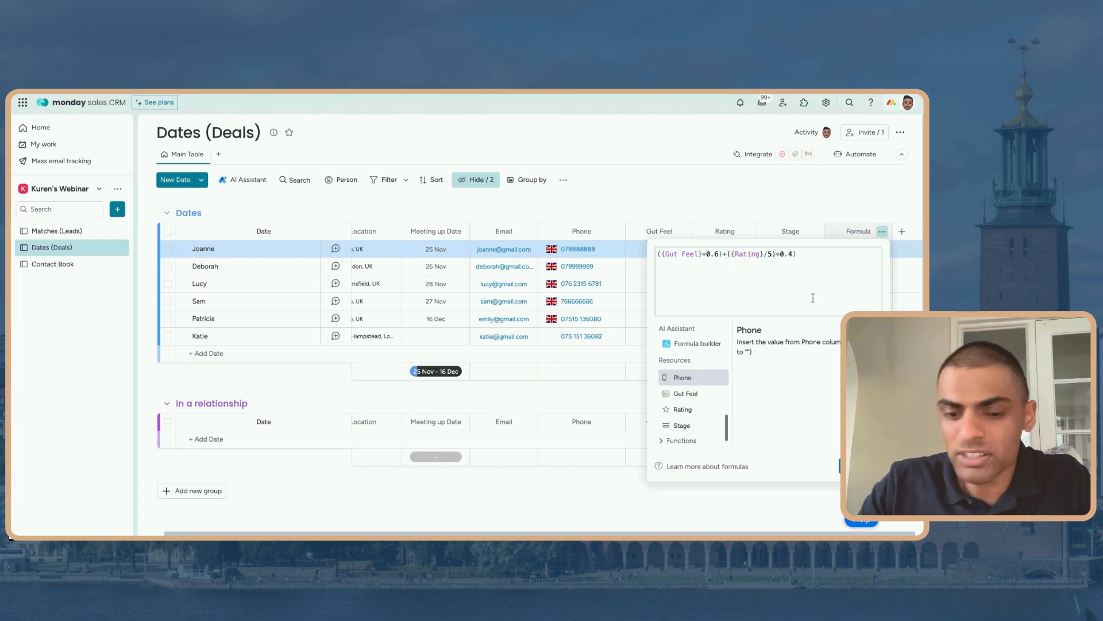
text(()
click(820, 256)
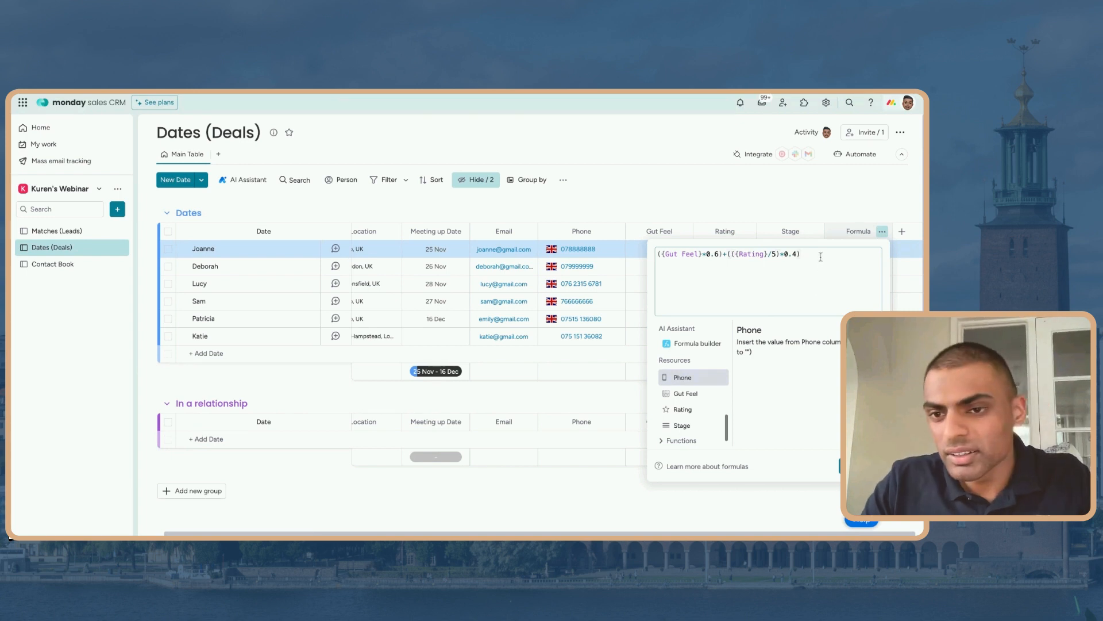
click(658, 254)
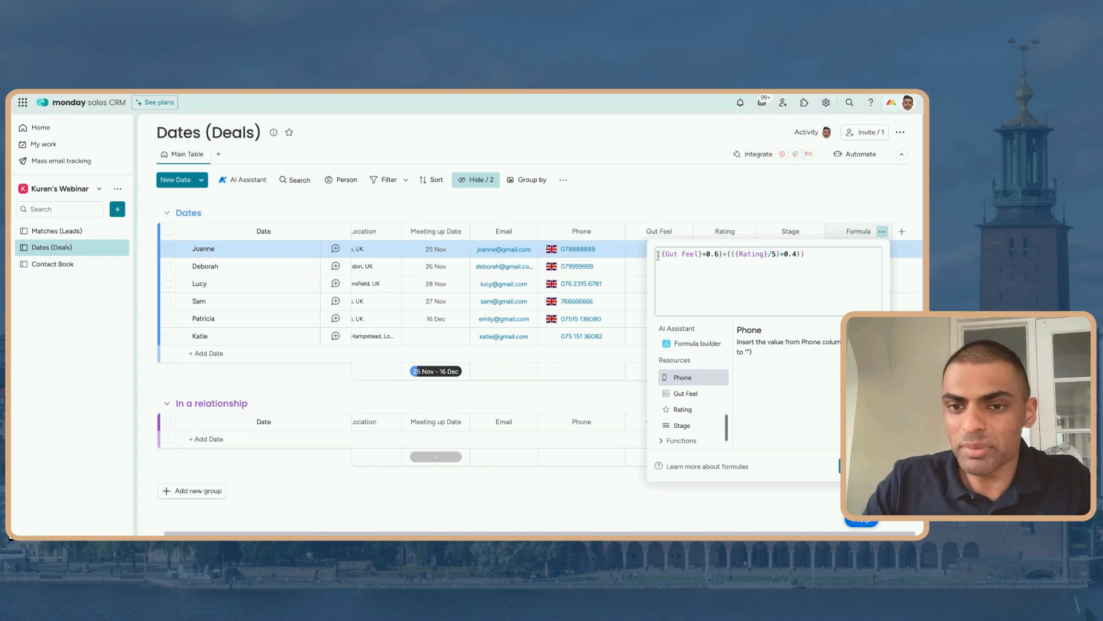
text(()
click(863, 253)
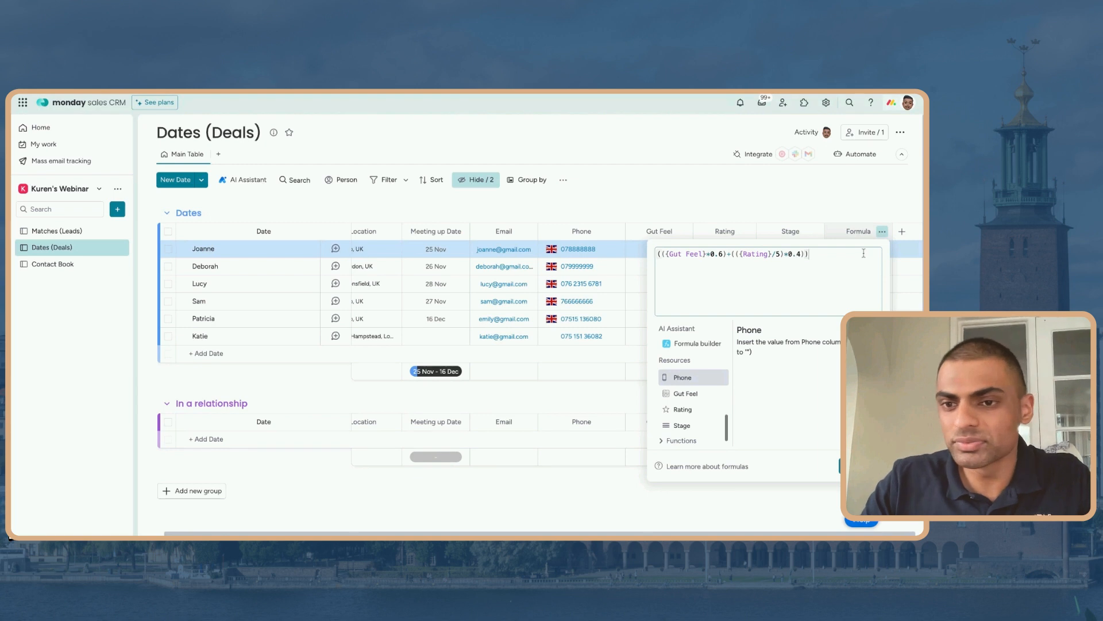
text(*100)
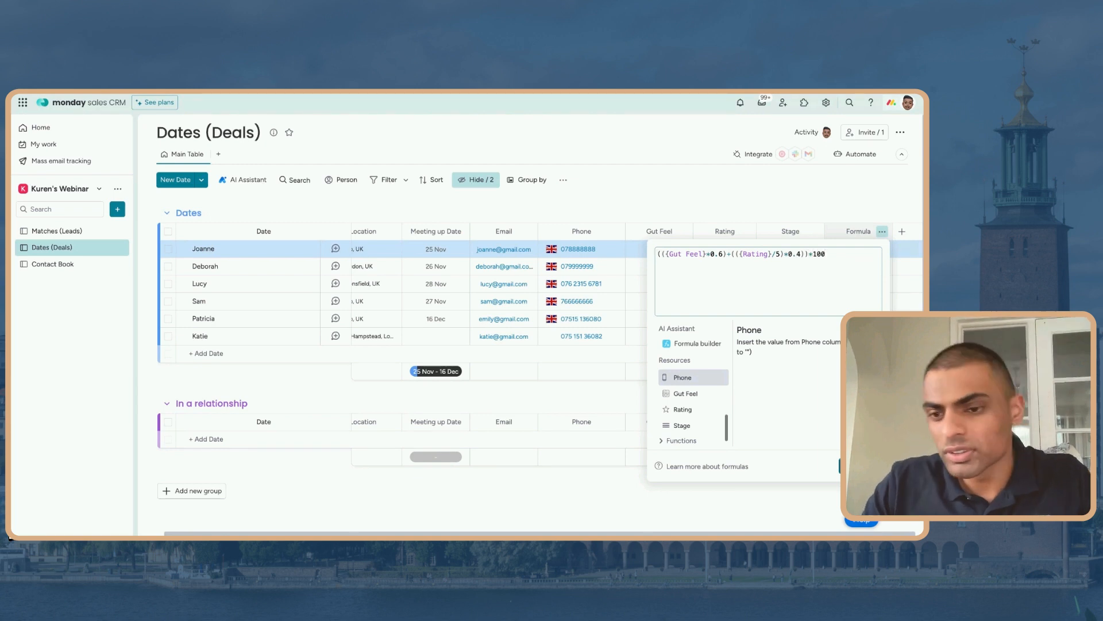
click(861, 466)
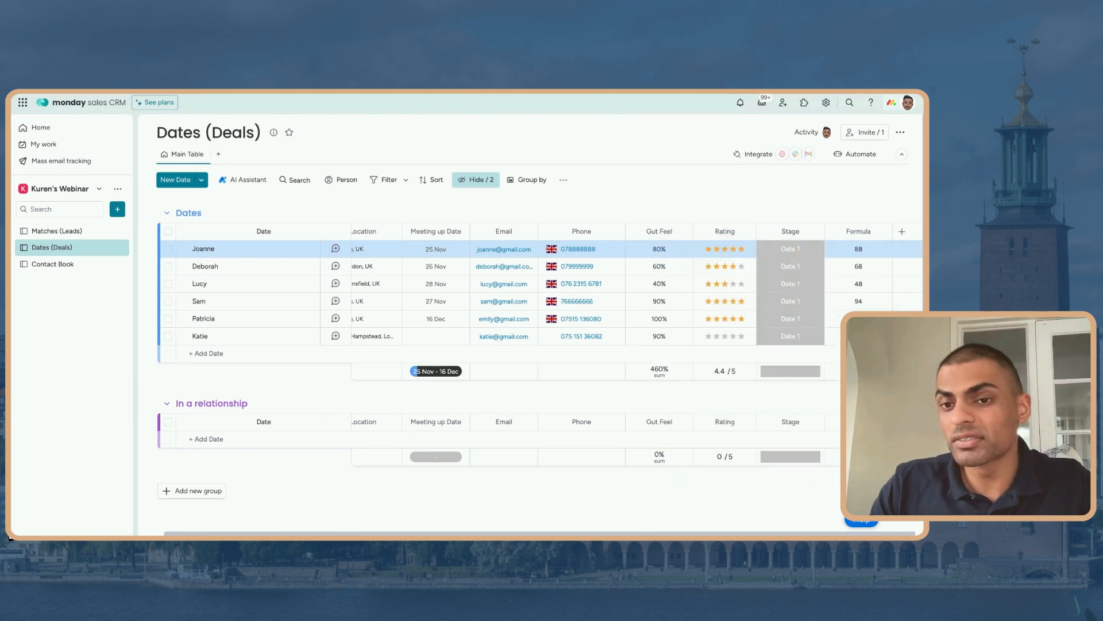
- Rename the formula column as Weighted Average
click(852, 231)
text(Weighted Average)
key(Return)
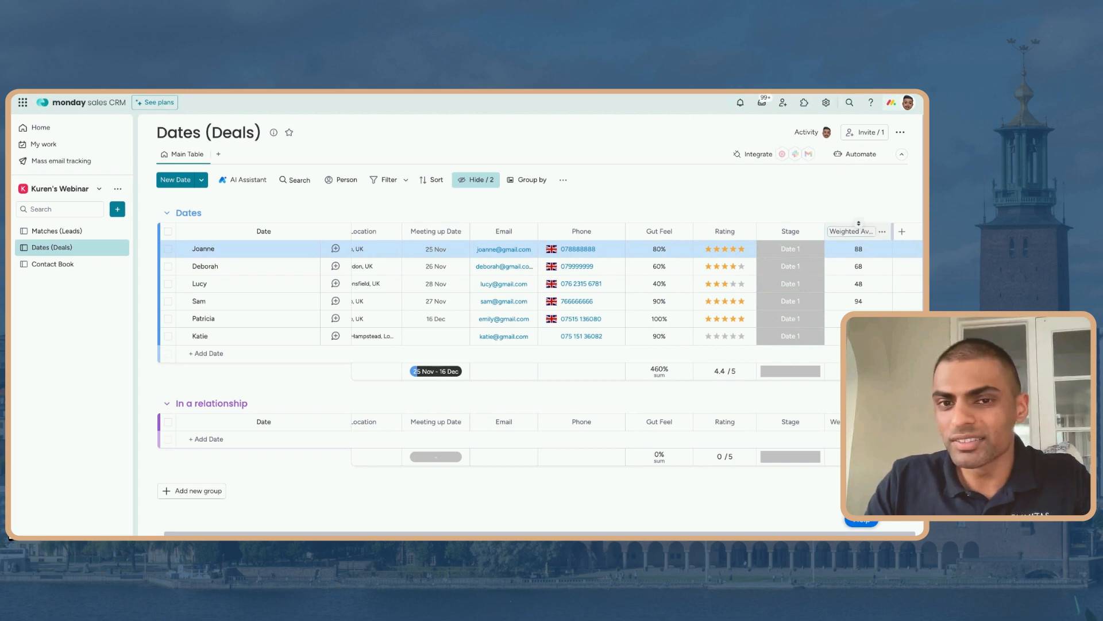
- Find the Map view in the Views Center, add it to the Dates (Deals) board, and enlarge its map widget
scroll(595, 292, left, 2)
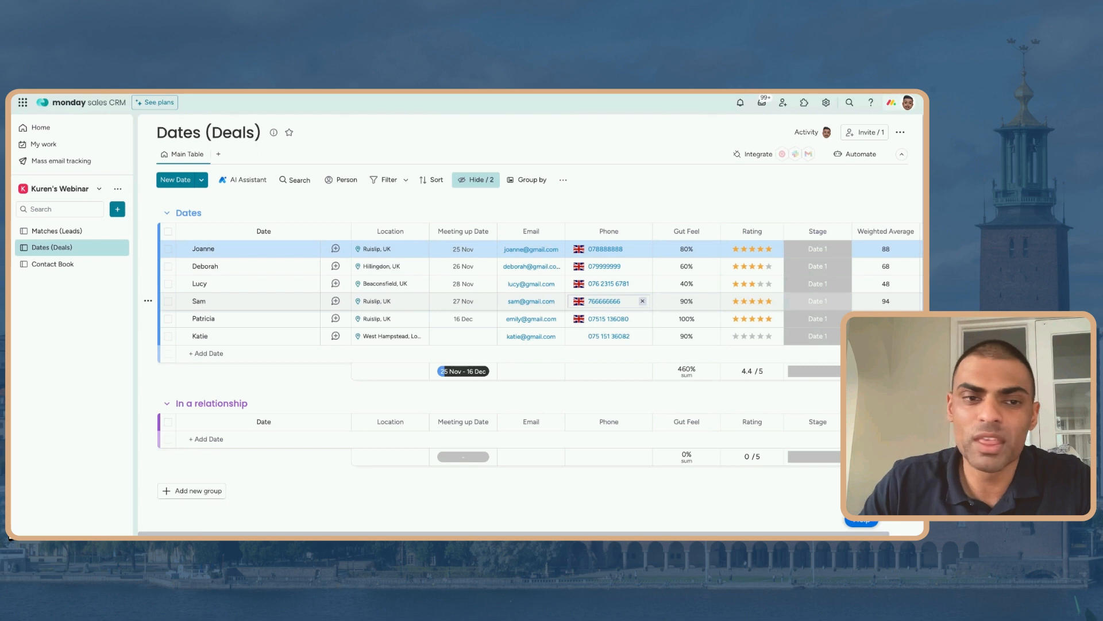
click(219, 154)
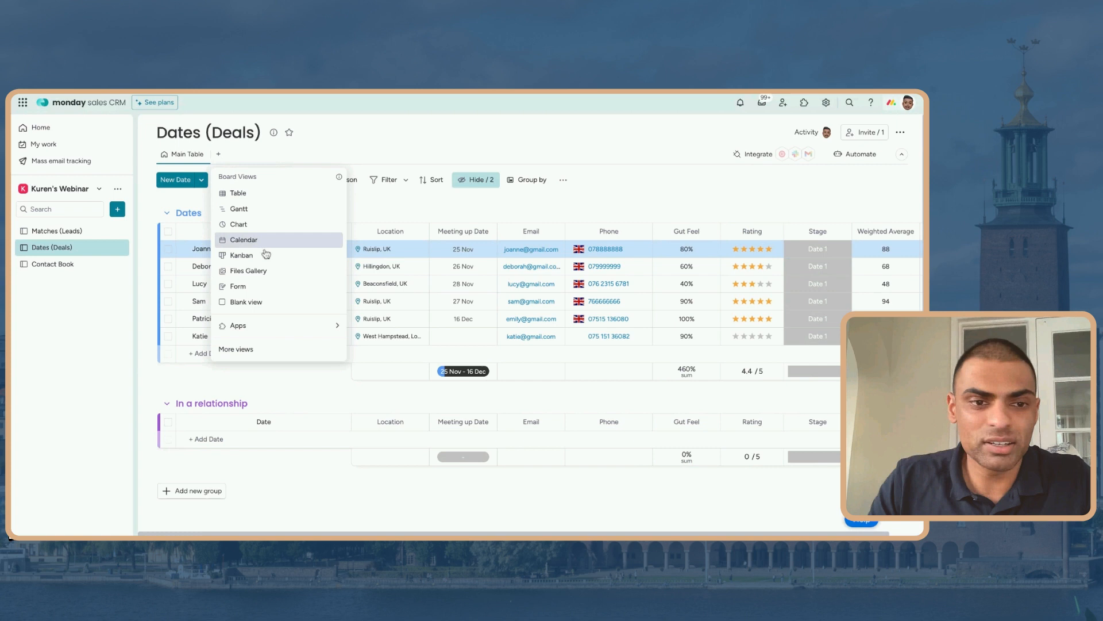
click(280, 351)
click(332, 121)
text(map)
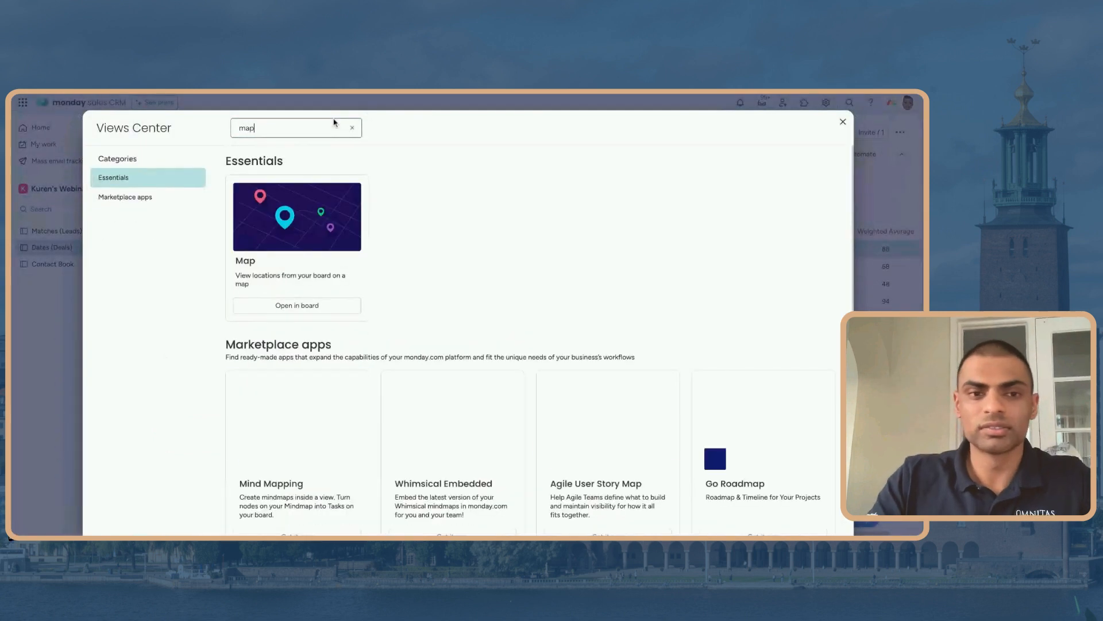
click(275, 306)
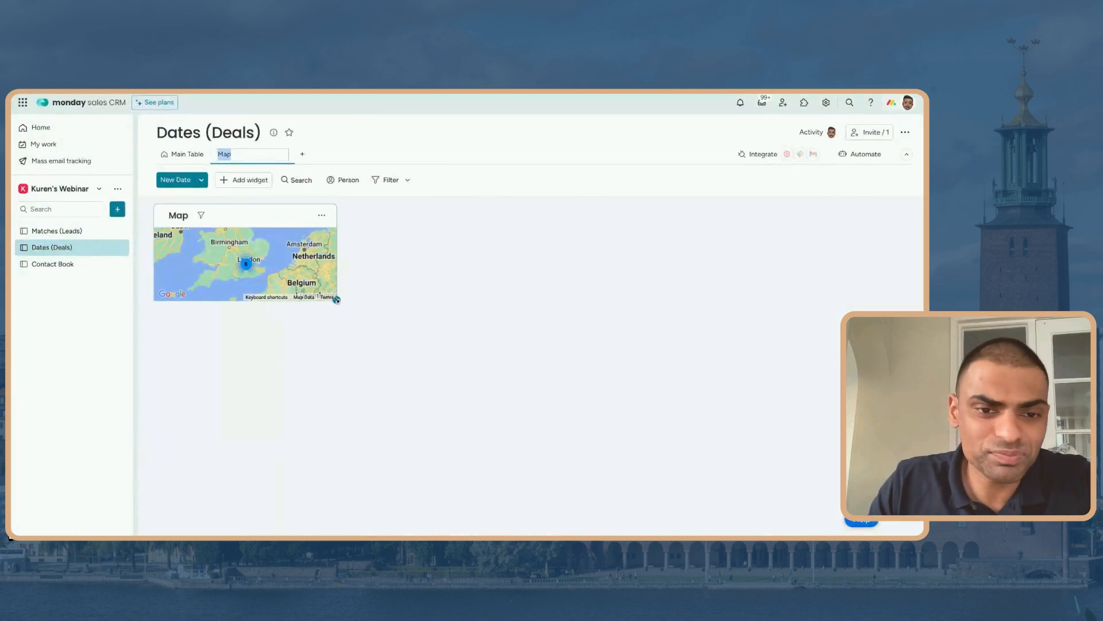
click(335, 299)
- View the date details at the map's Ruislip and Hillingdon pins
click(353, 331)
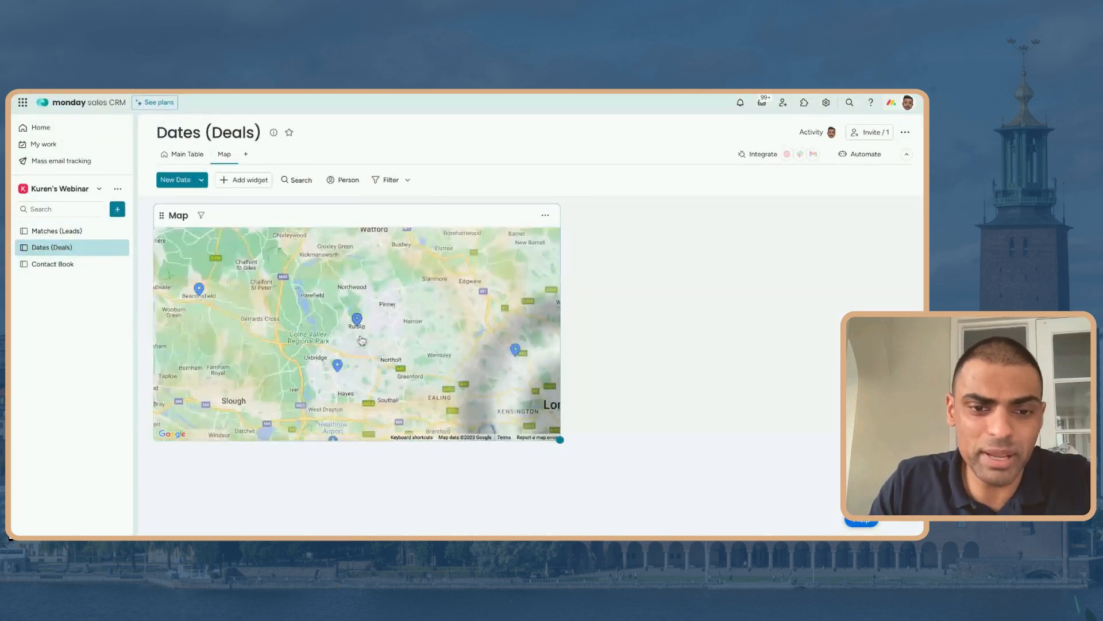
click(357, 327)
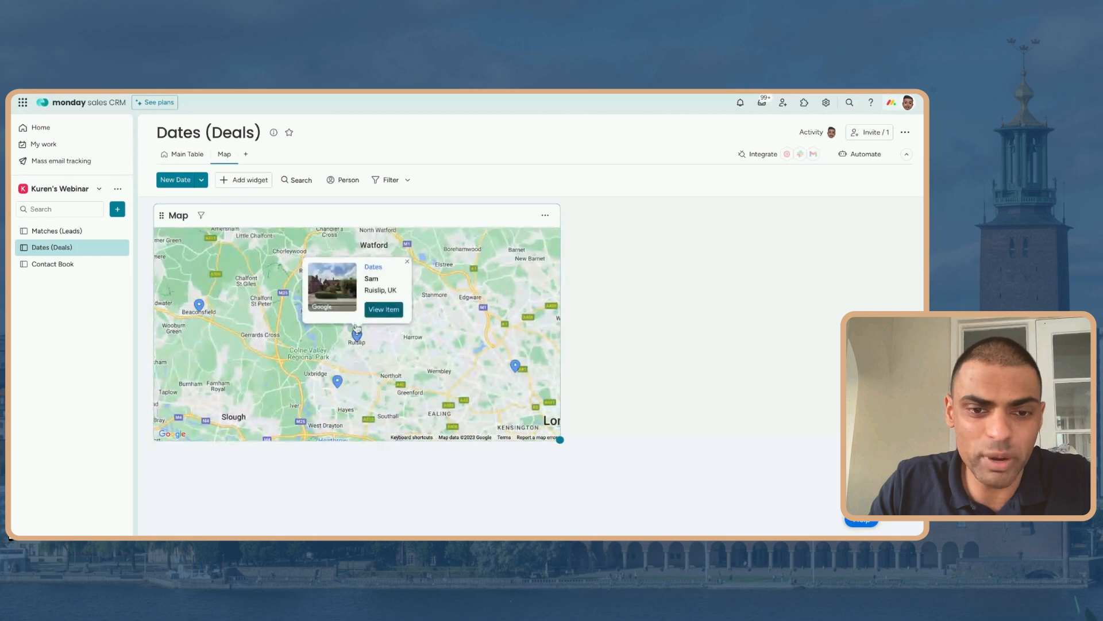
click(338, 383)
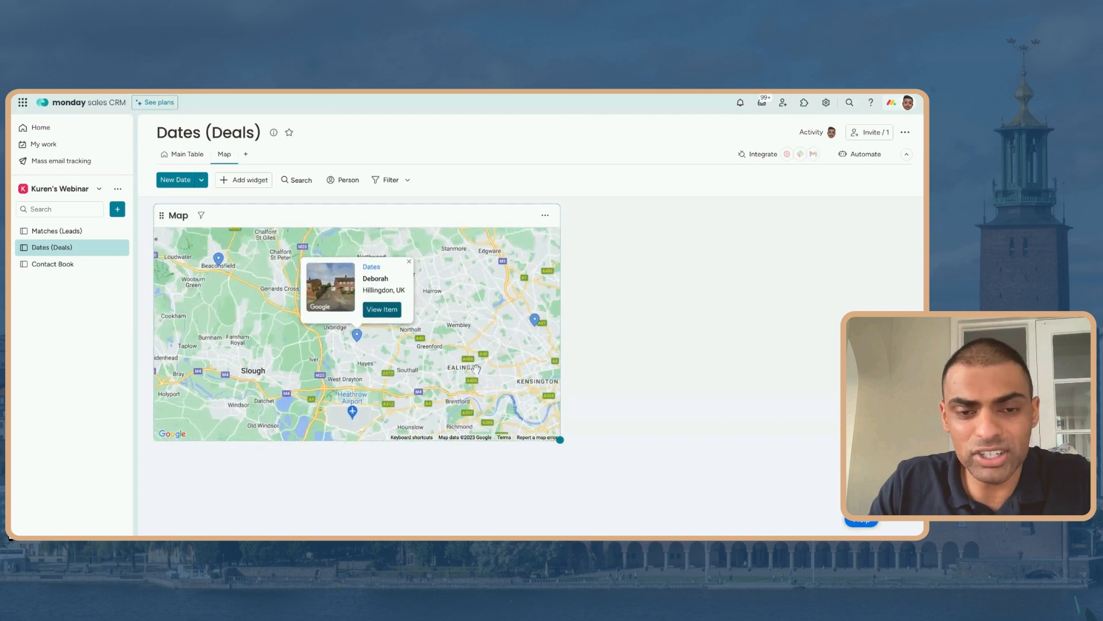
- View the West Hampstead pin's date details and convert the main table's Location column to plain text
click(534, 320)
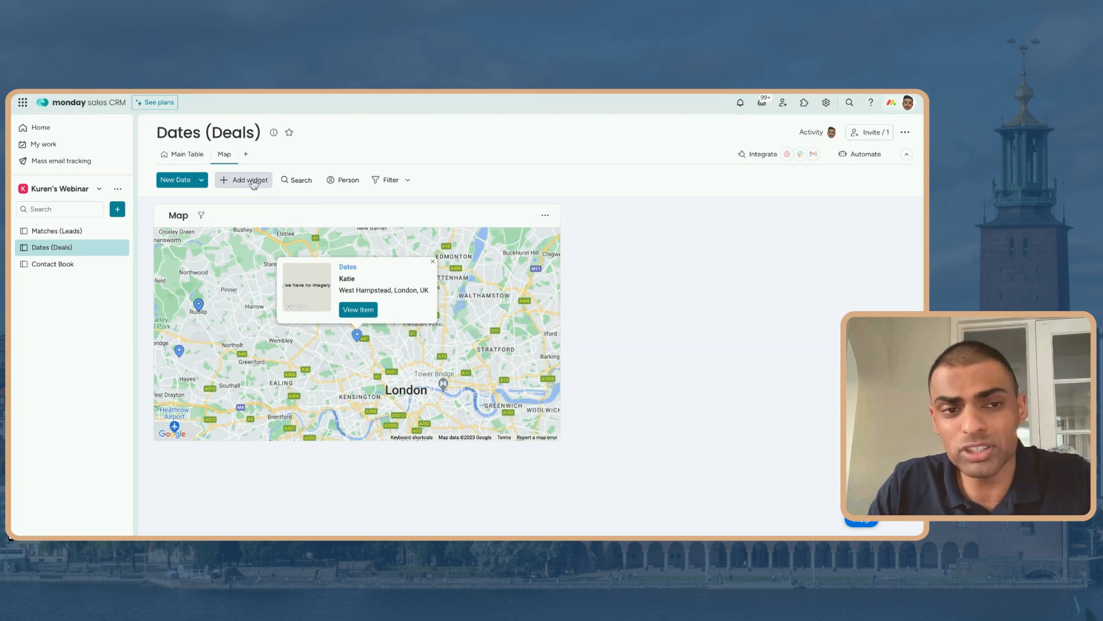
click(170, 156)
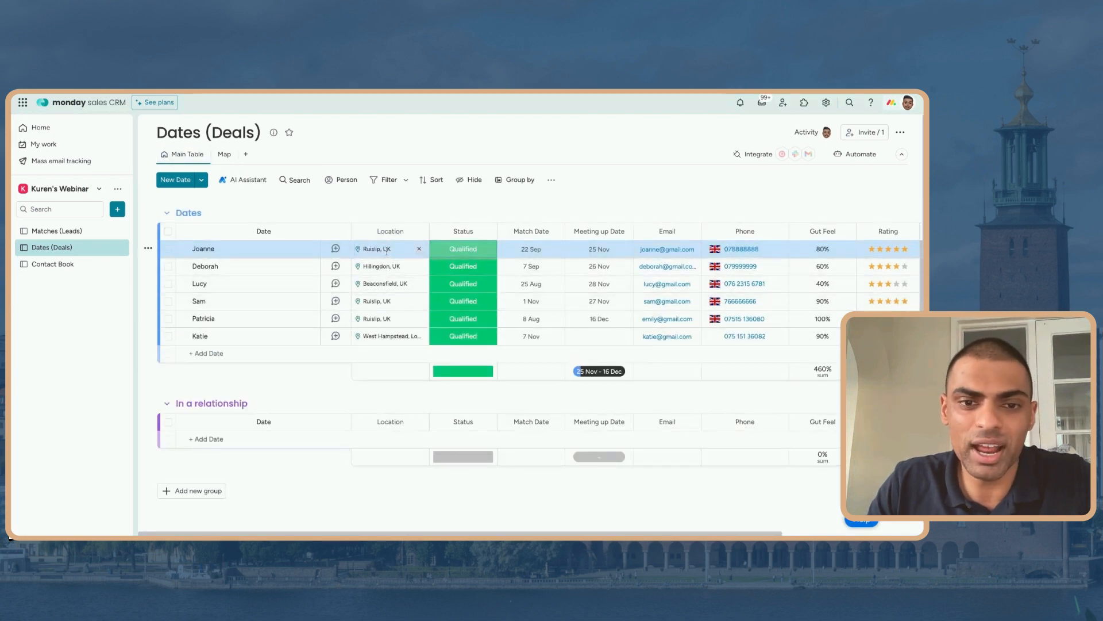
click(419, 232)
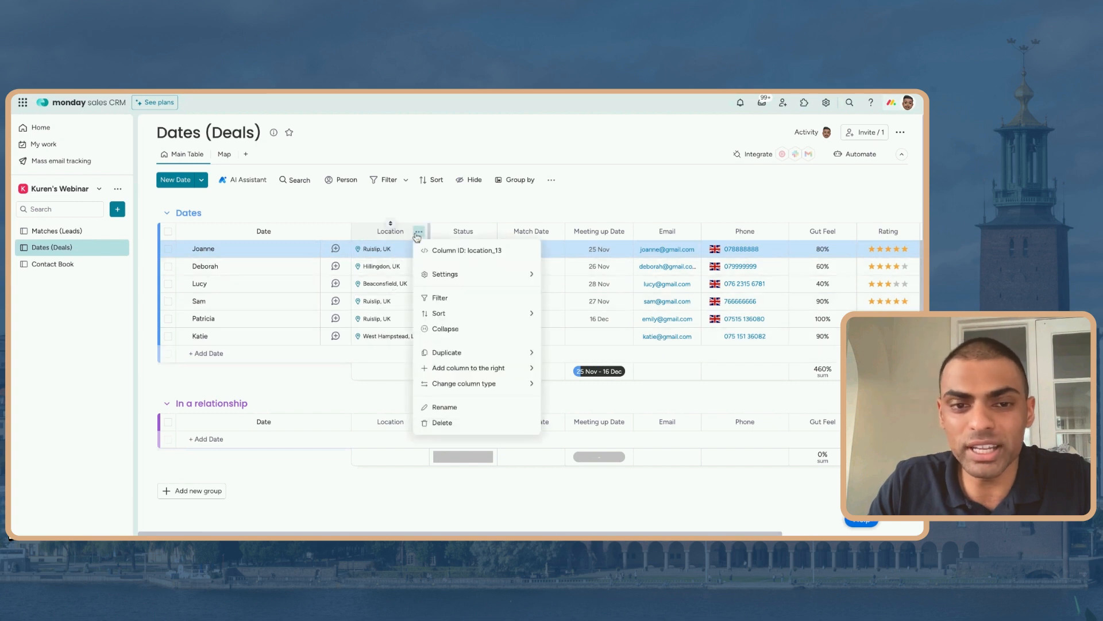
mouse_move(462, 277)
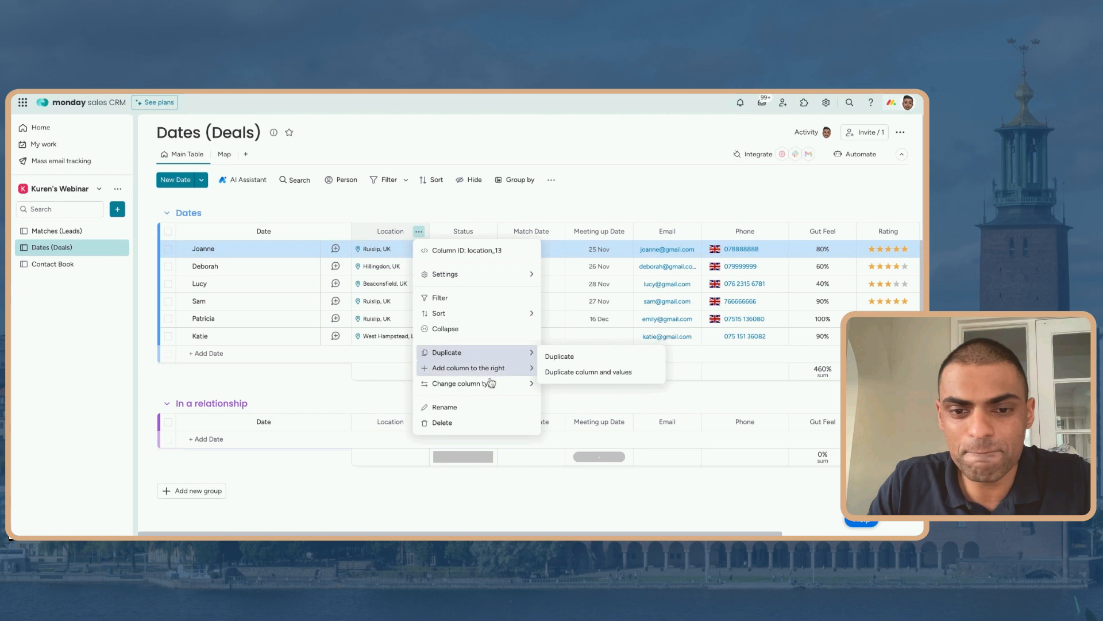
mouse_move(492, 385)
click(580, 402)
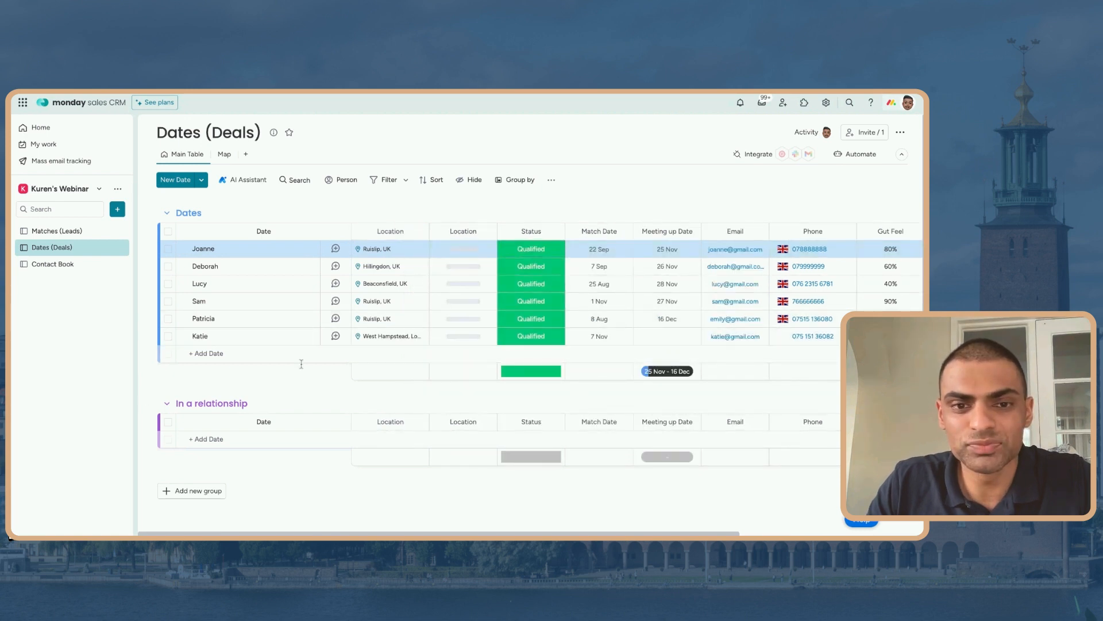
click(492, 201)
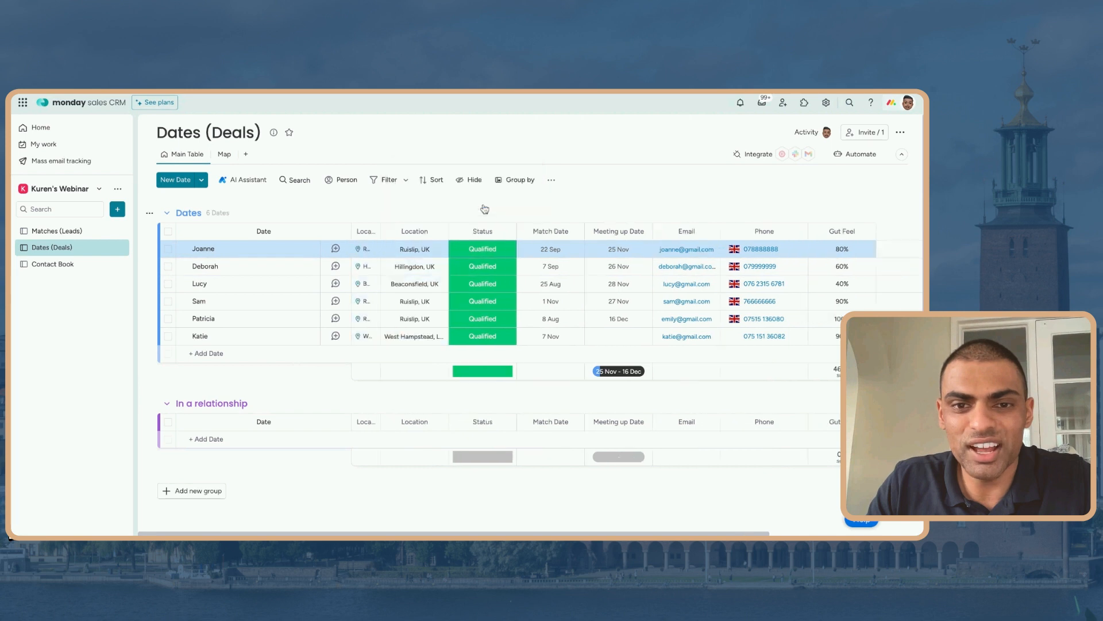
- Add a Chart widget to the Map view of the Dates (Deals) board and open its settings
click(224, 154)
click(221, 180)
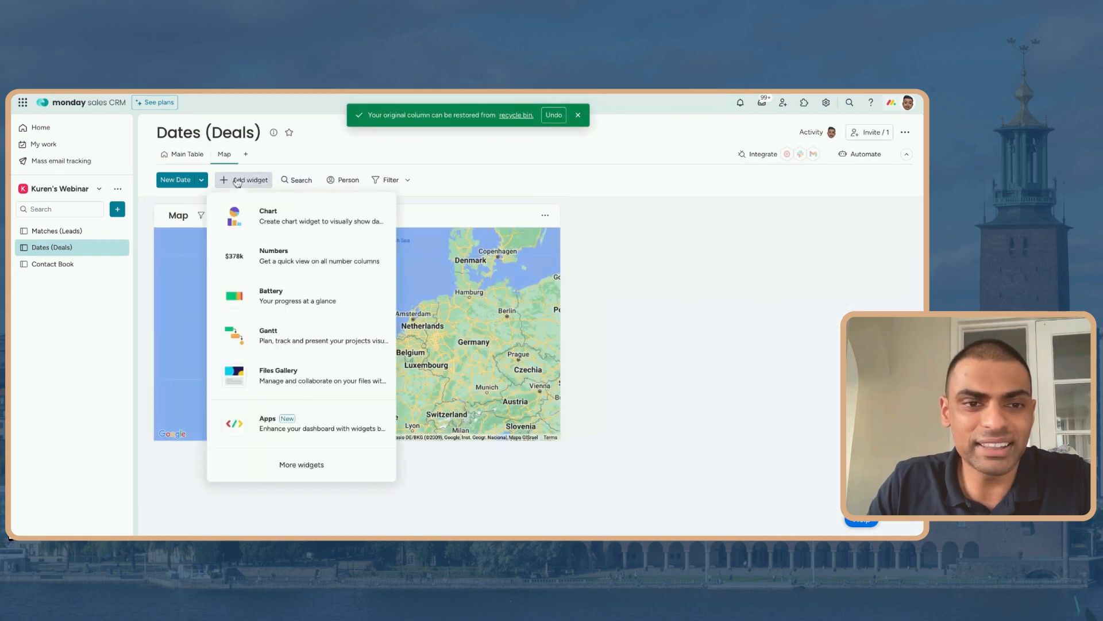
click(288, 225)
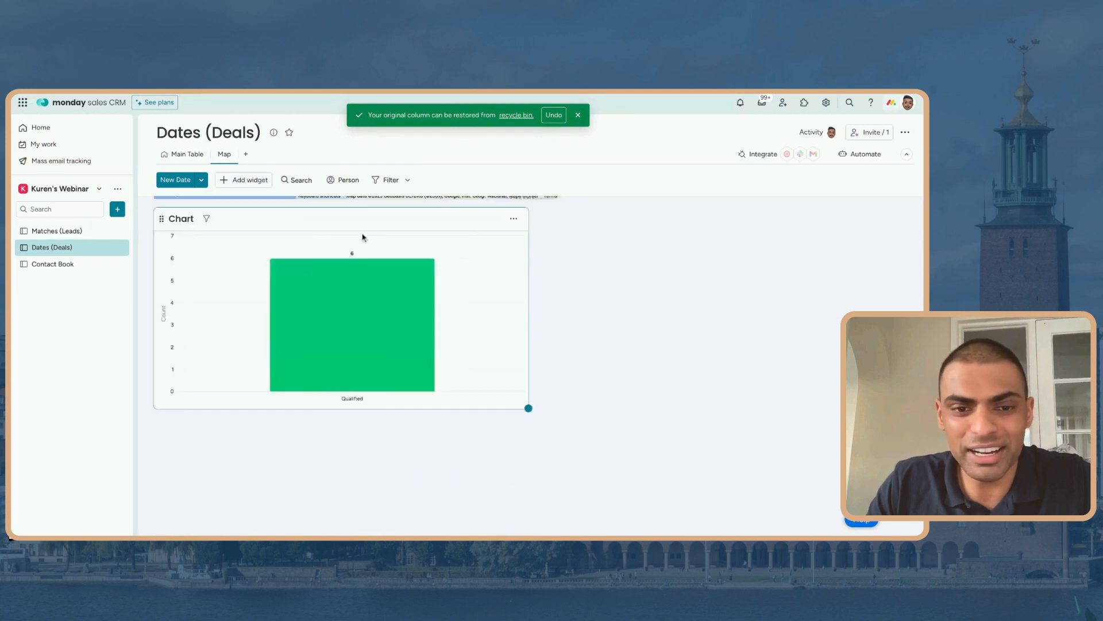
click(515, 221)
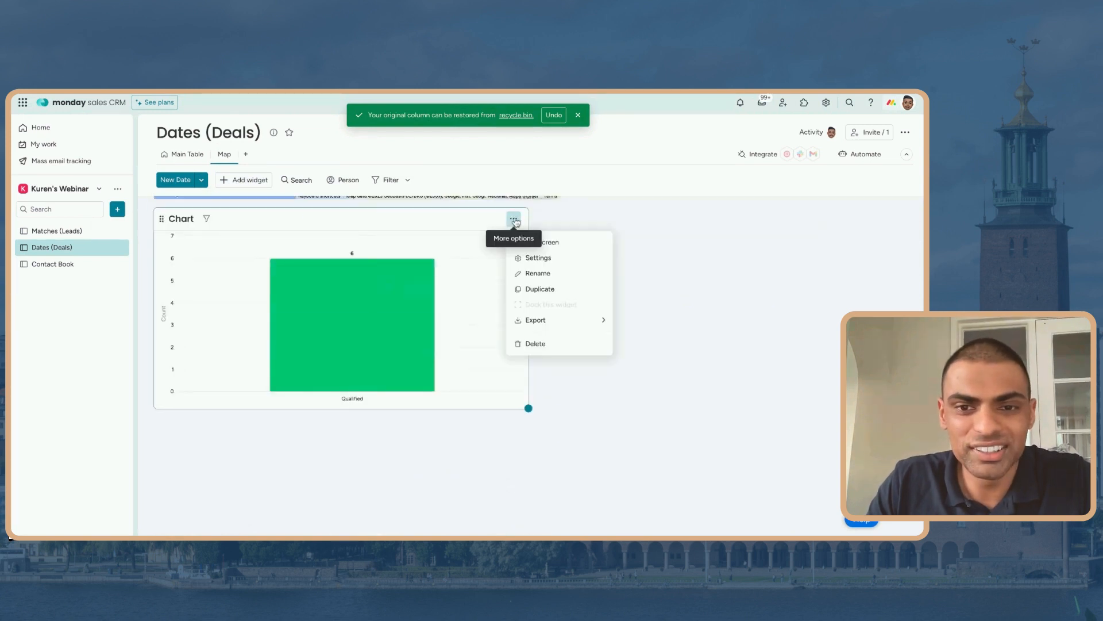
click(556, 265)
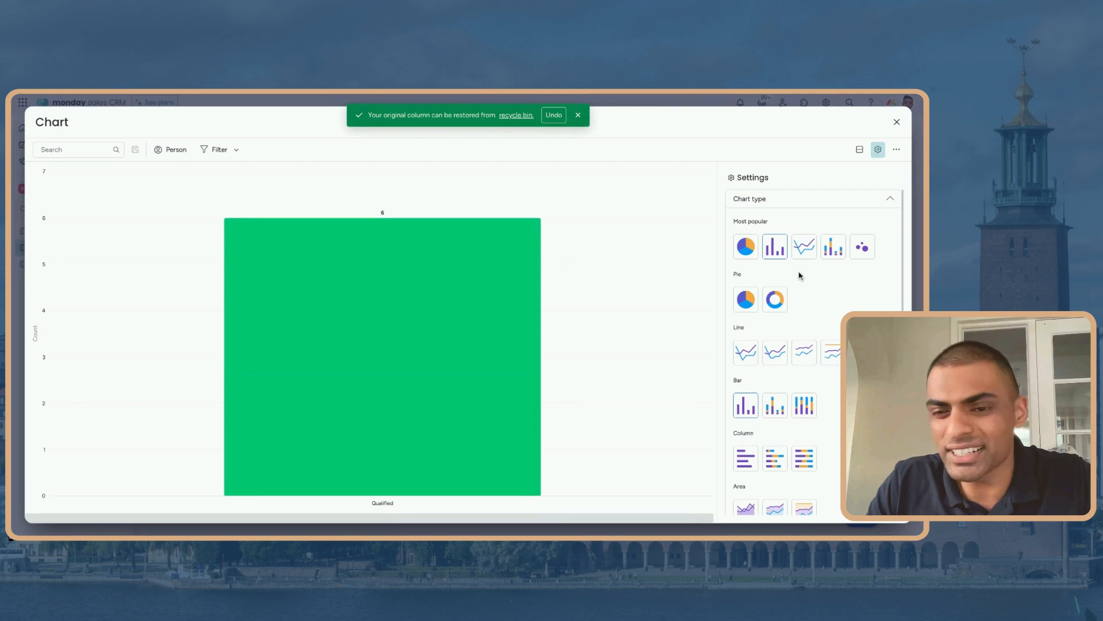
- Plot Location on the chart's X axis and only Weighted Average on its Y axis, with item counting turned off
scroll(803, 288, down, 5)
click(781, 381)
click(775, 271)
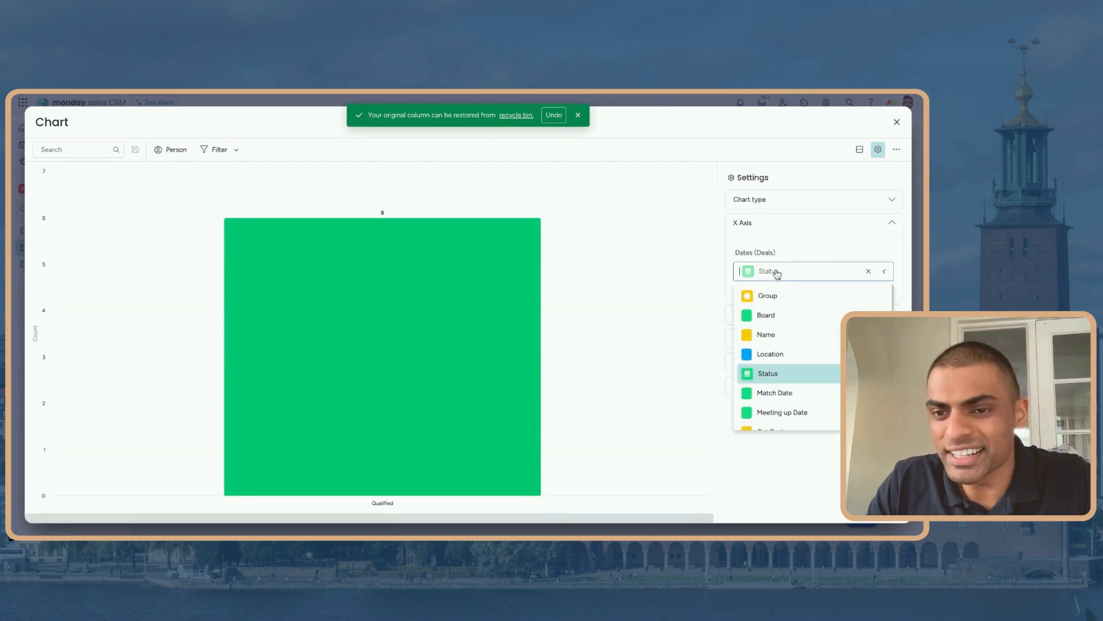
click(792, 356)
click(778, 318)
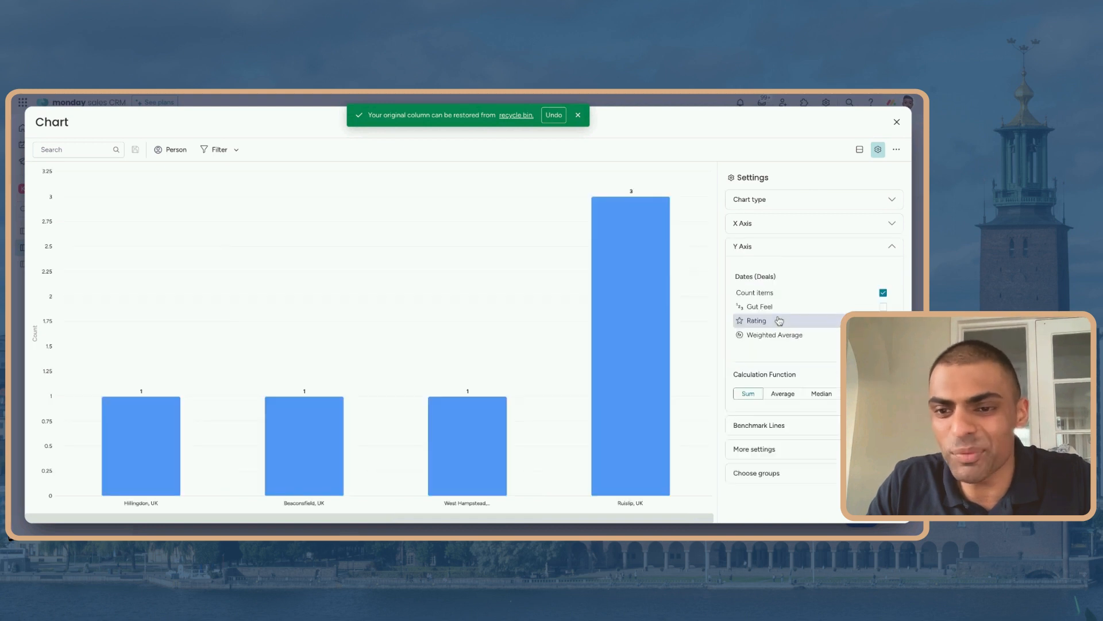
click(779, 334)
click(883, 293)
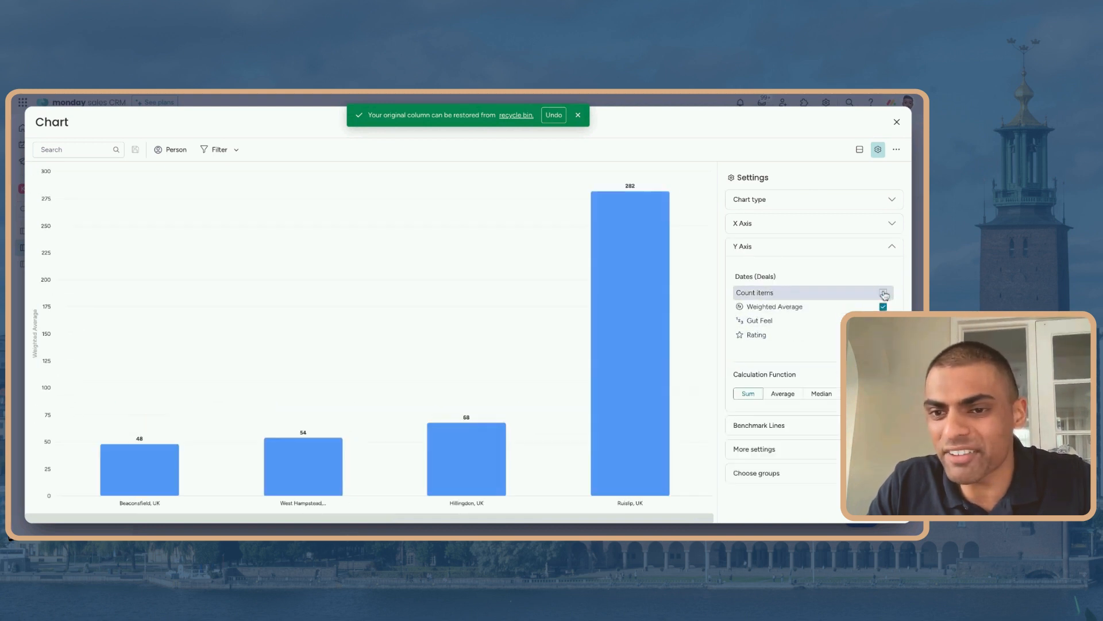
click(897, 122)
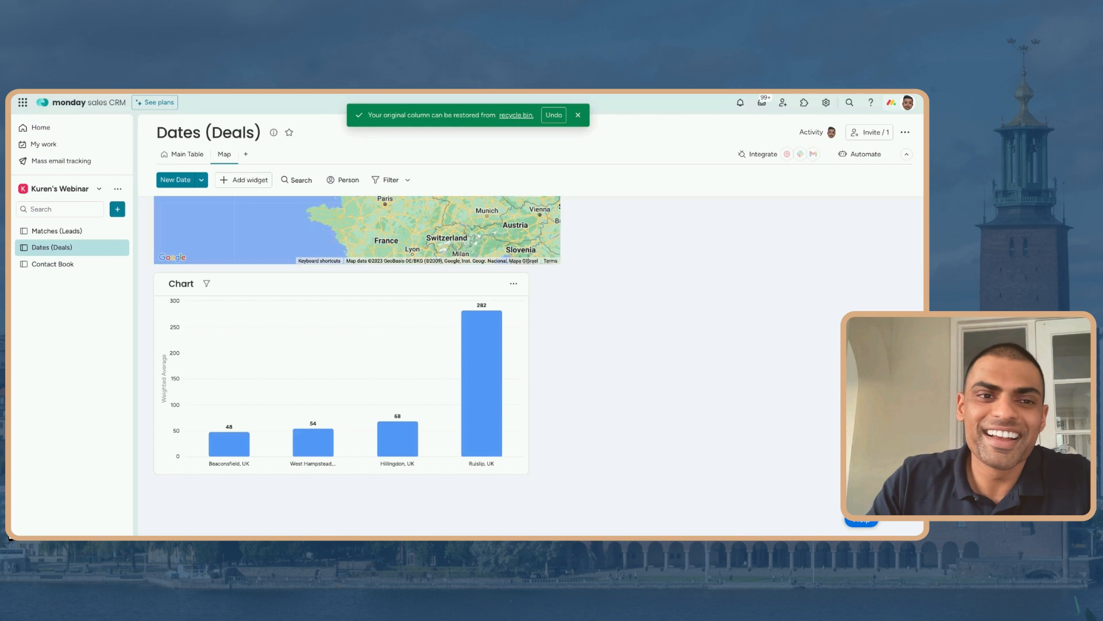
- Start a custom automation for the Dates (Deals) board, triggered when Stage changes to We're Going Out
click(174, 157)
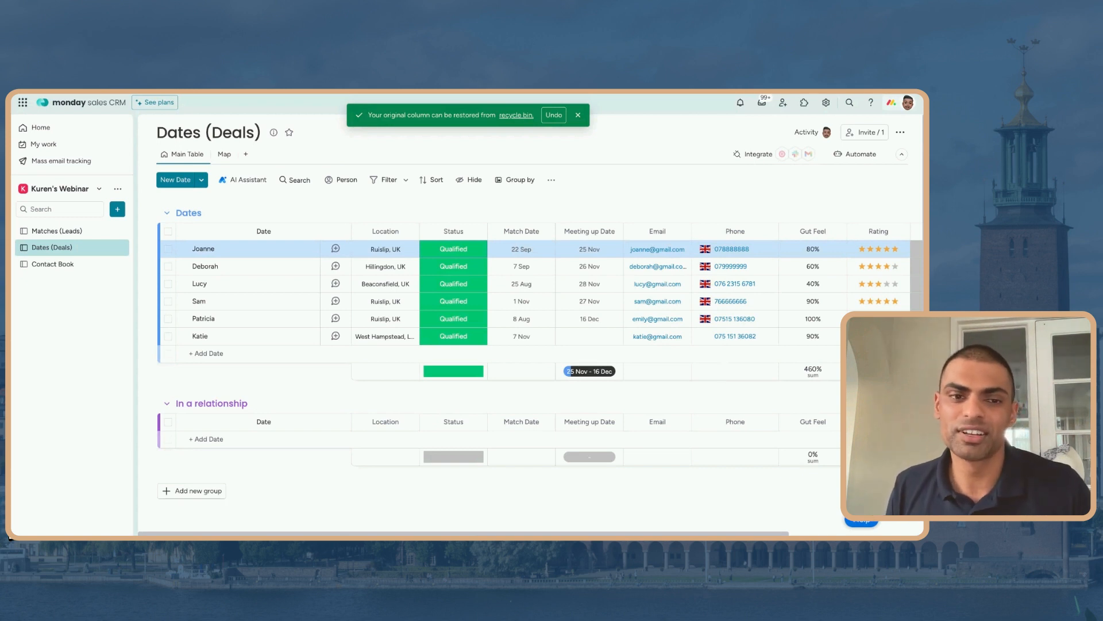
scroll(535, 293, right, 3)
scroll(535, 293, left, 3)
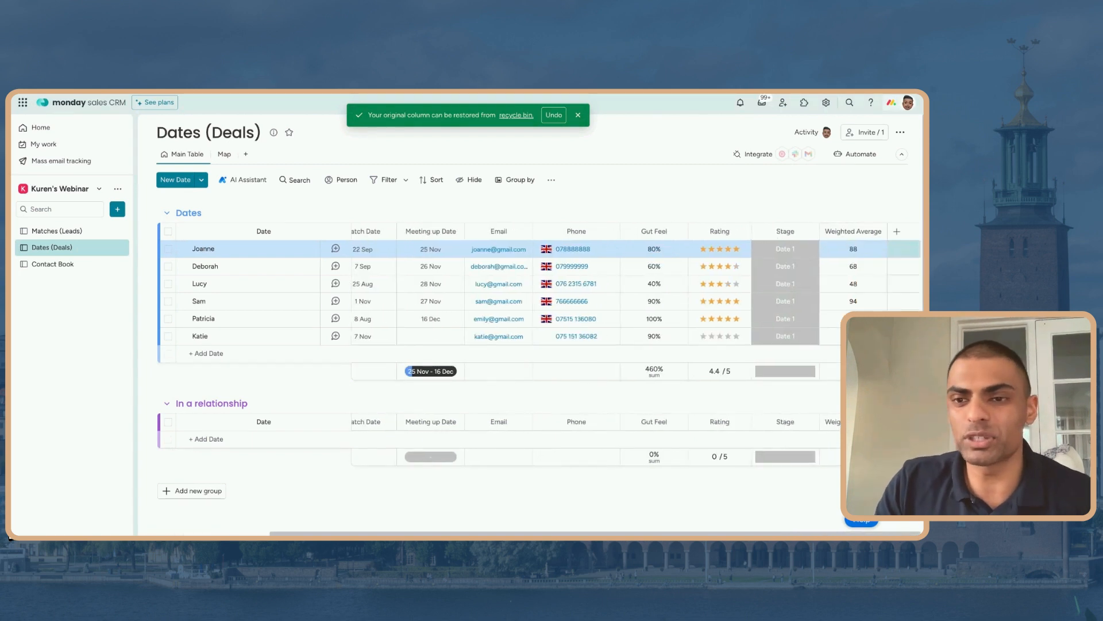
click(854, 155)
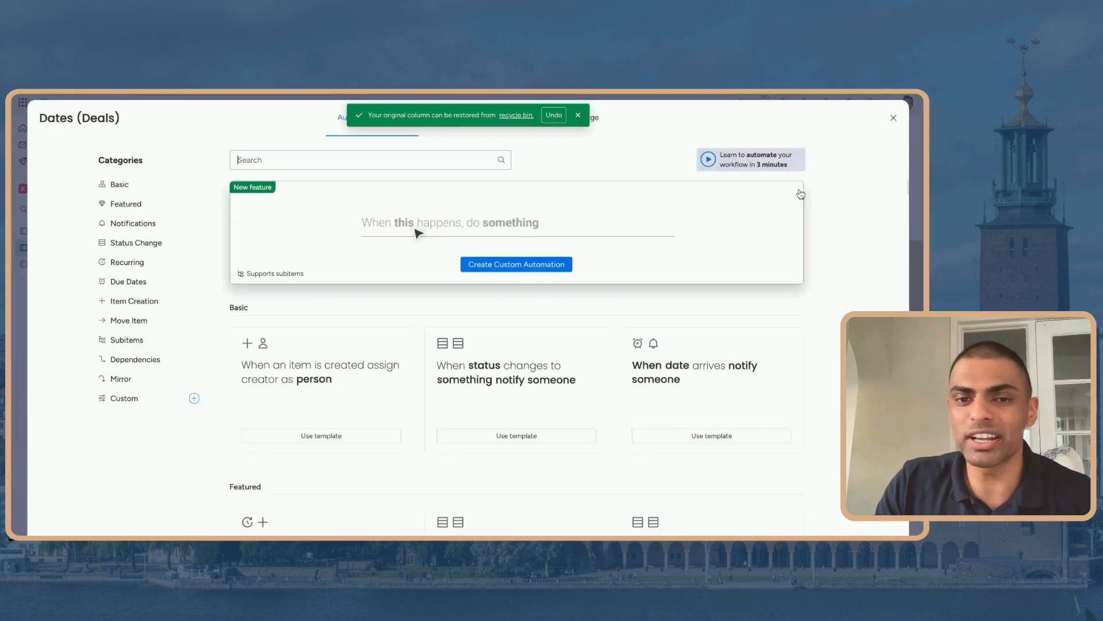
click(491, 262)
click(276, 195)
click(271, 243)
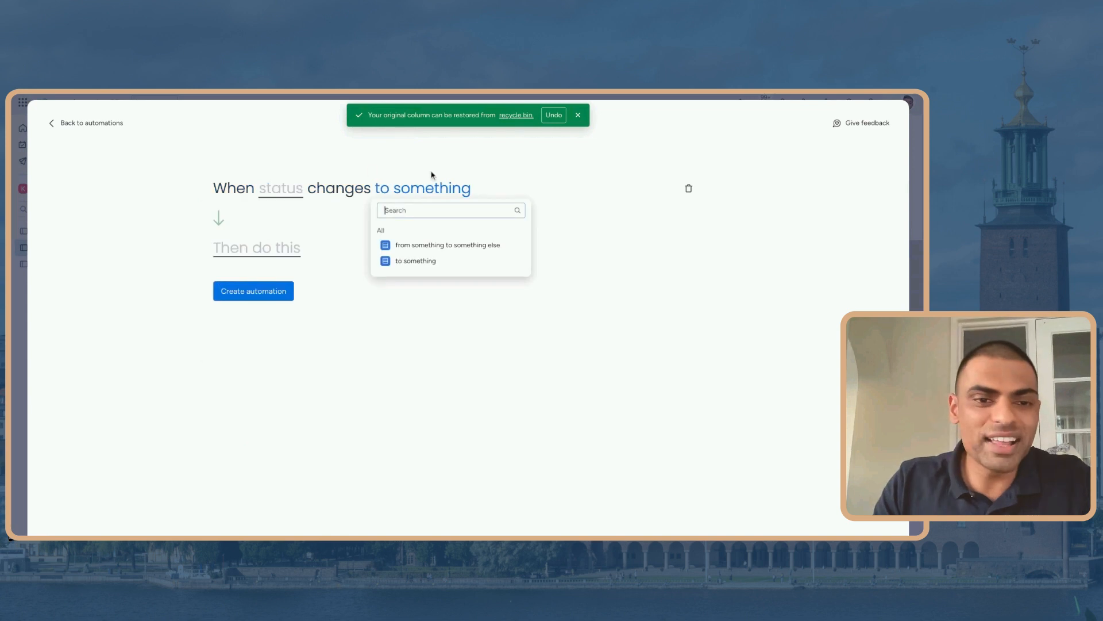
click(432, 263)
click(265, 195)
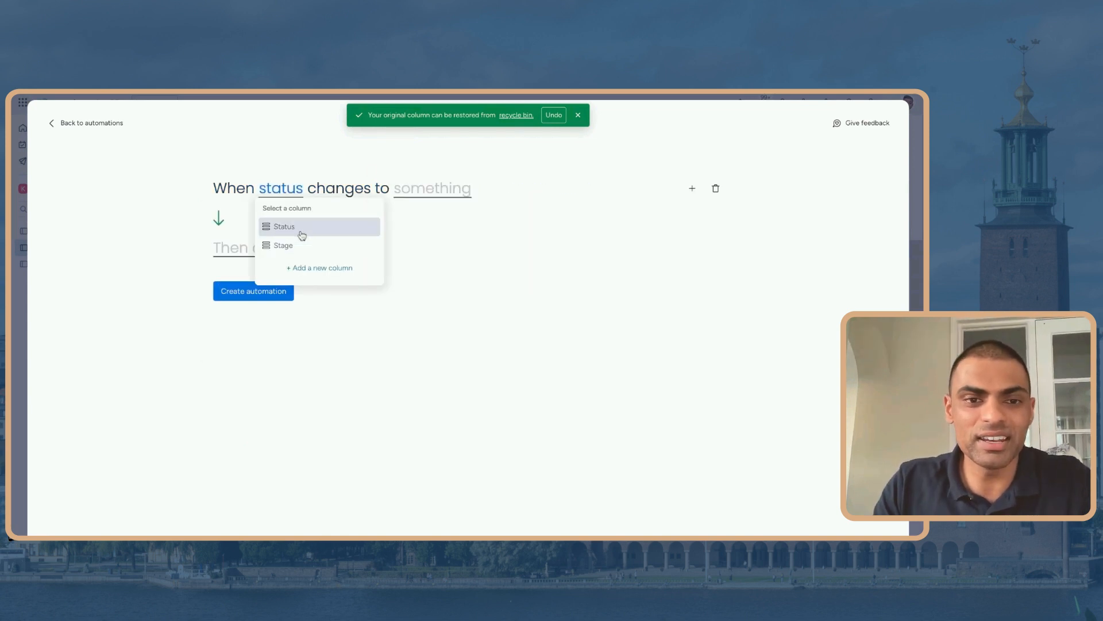
click(302, 251)
click(447, 191)
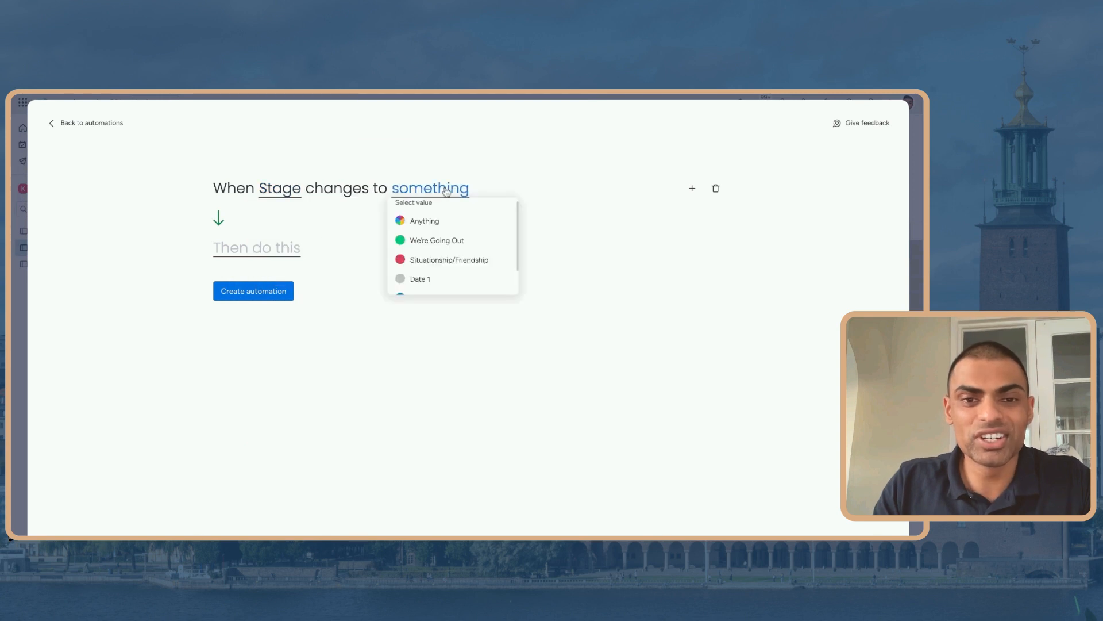
click(451, 241)
- Make the automation move the item to the In a relationship group and create it
click(267, 249)
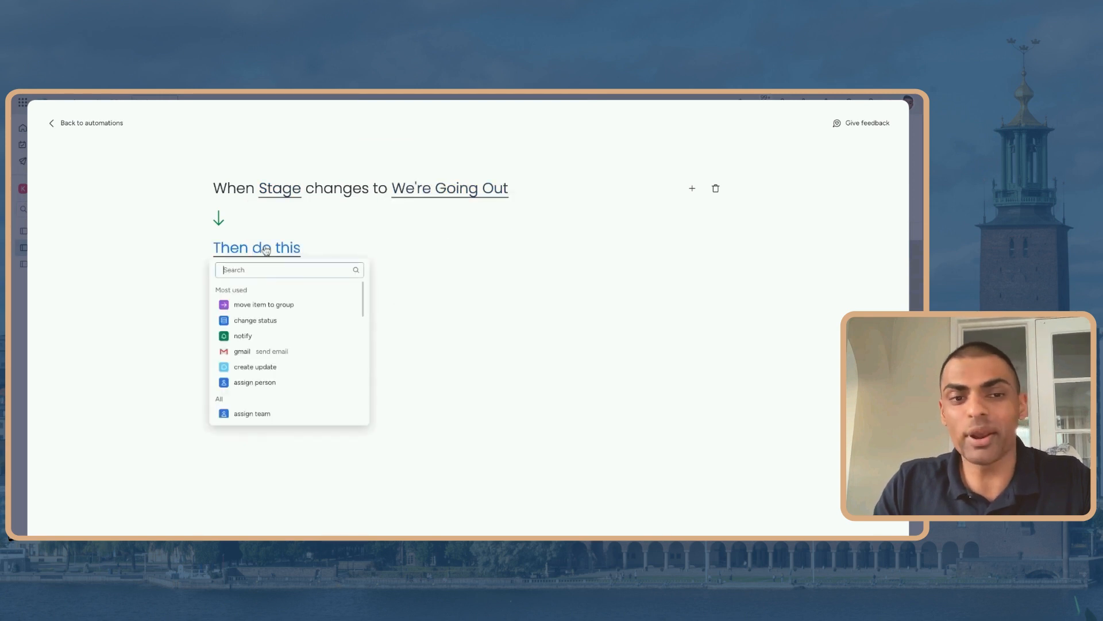
click(287, 305)
click(374, 252)
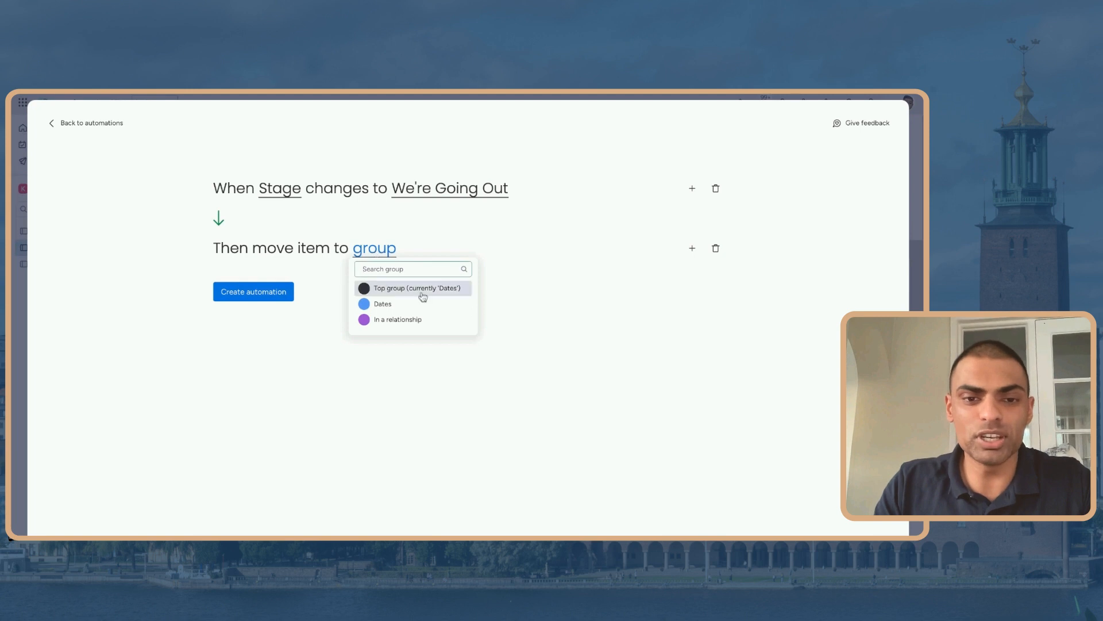
click(423, 319)
click(286, 296)
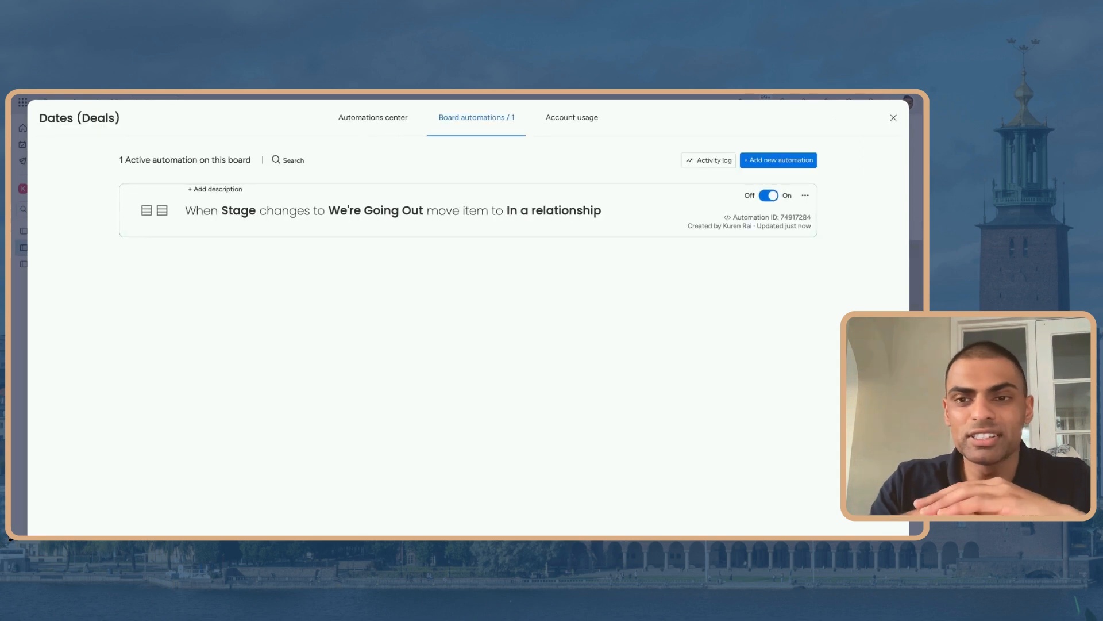
- Start a second board automation, triggered when Stage changes to Situationship/Friendship
click(782, 159)
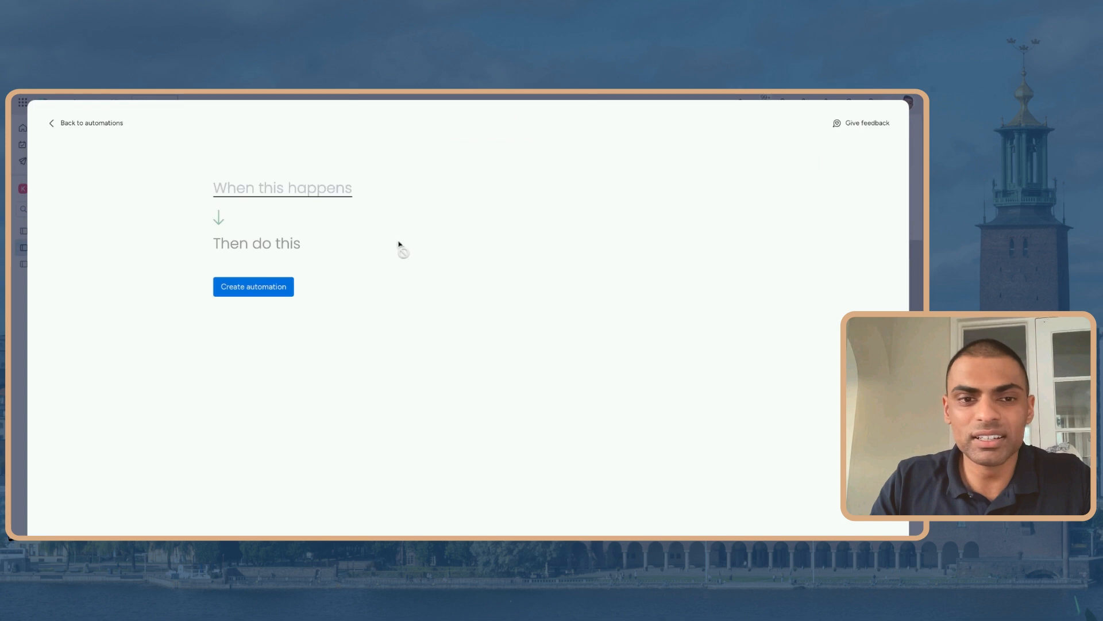
click(268, 188)
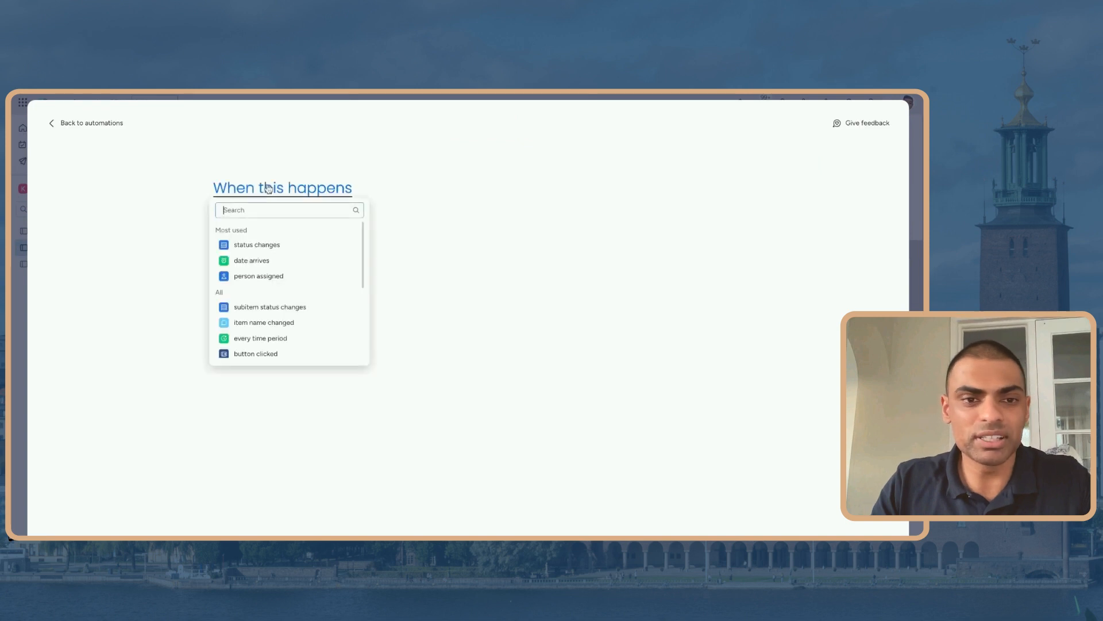
click(269, 251)
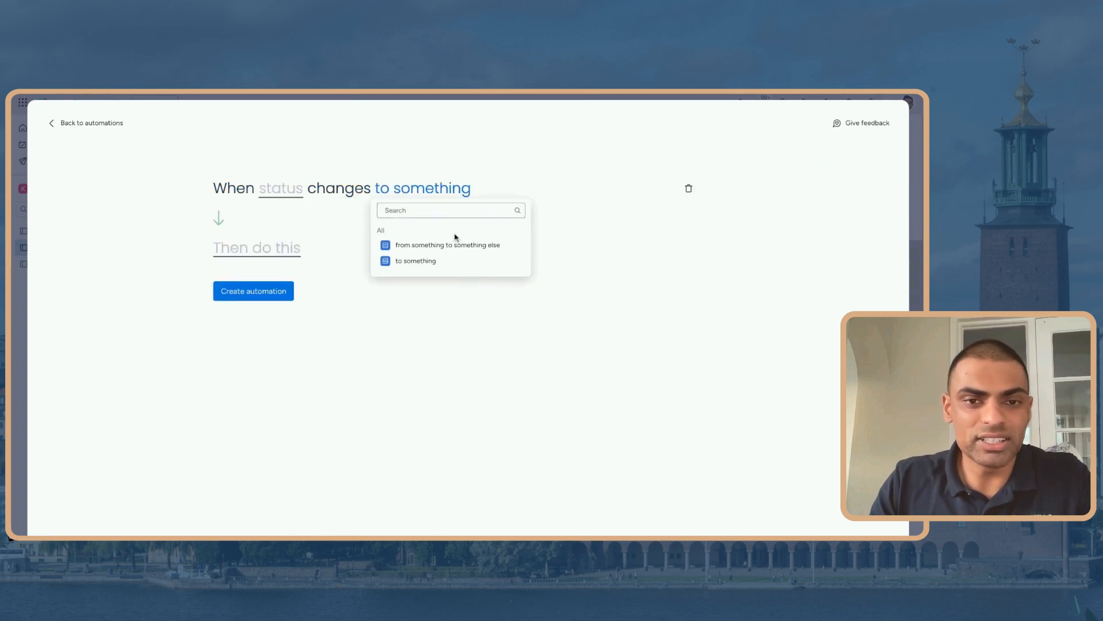
click(445, 263)
click(271, 189)
click(299, 247)
click(438, 186)
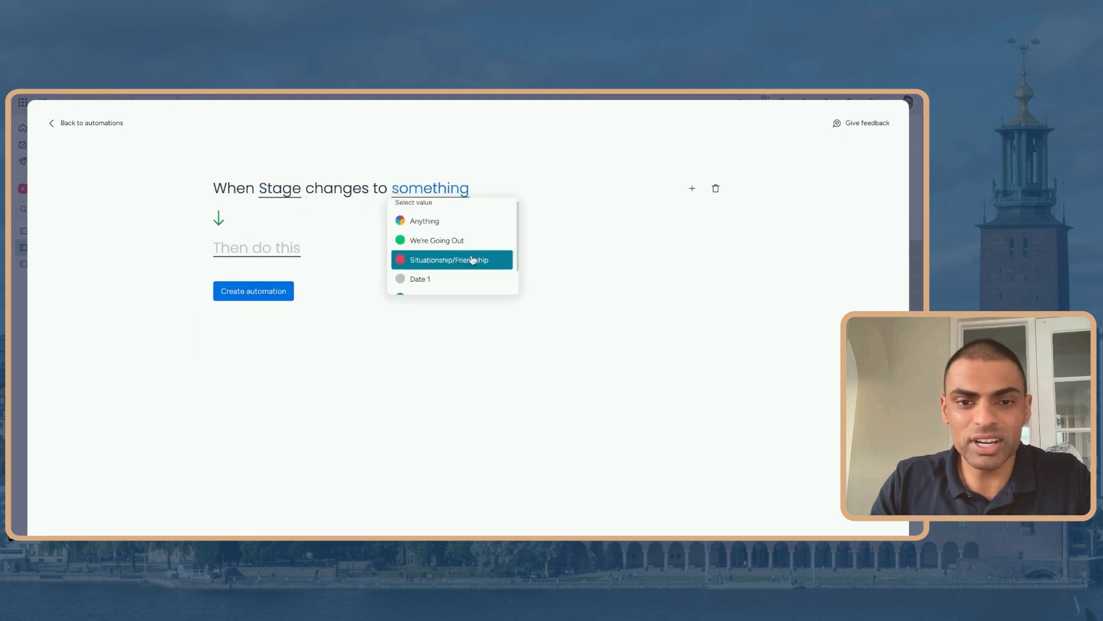
click(470, 258)
- Make the second automation archive the item, create it, and return to the board
click(283, 252)
text(arc)
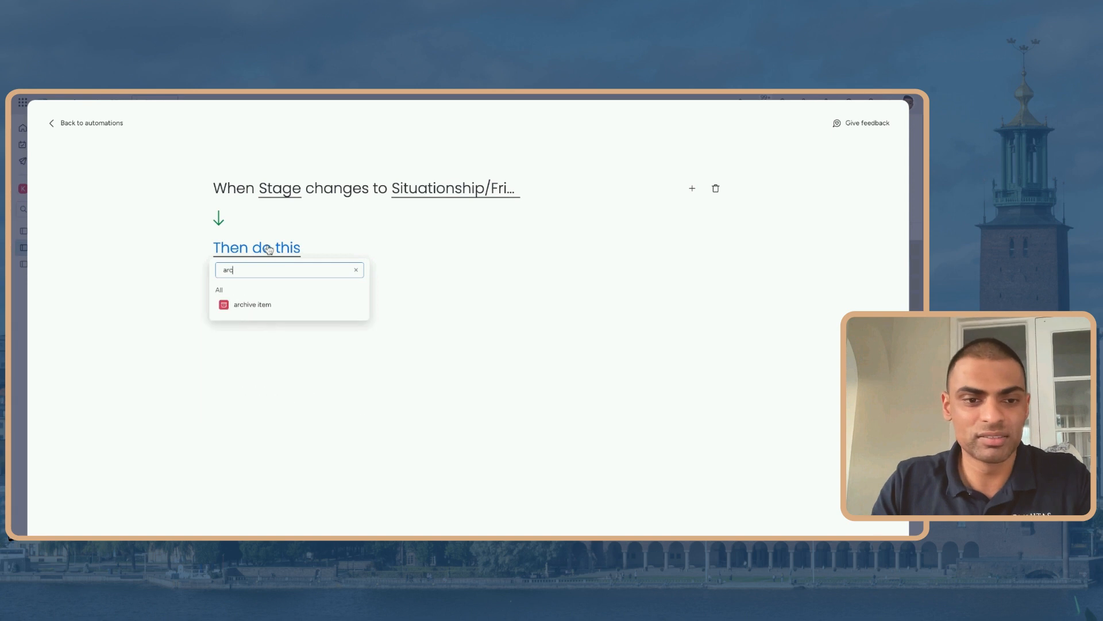
click(283, 305)
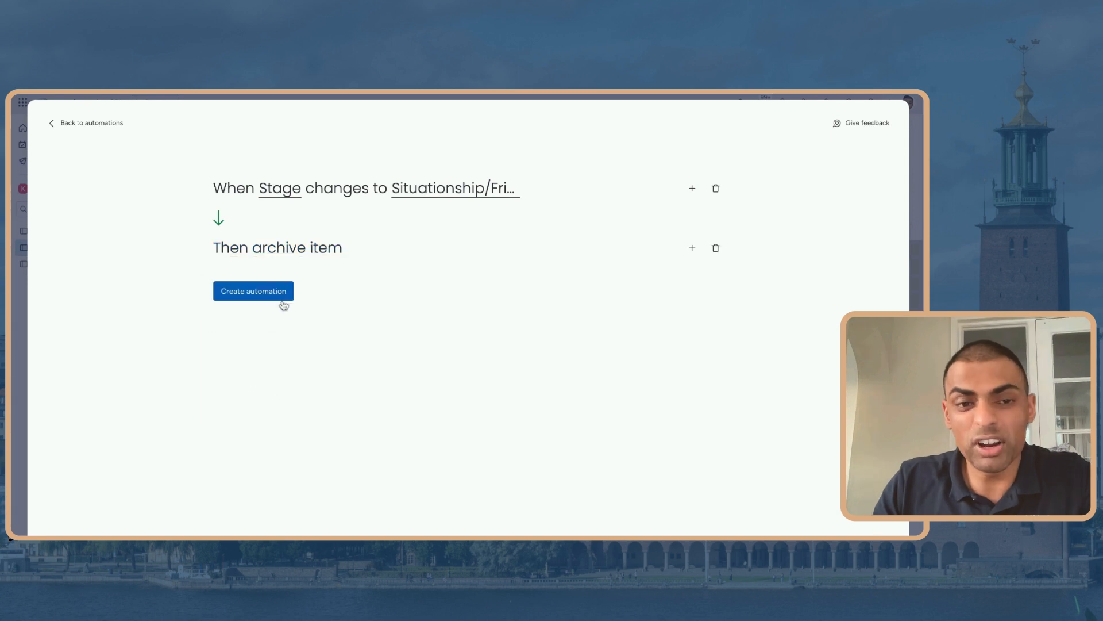
click(282, 298)
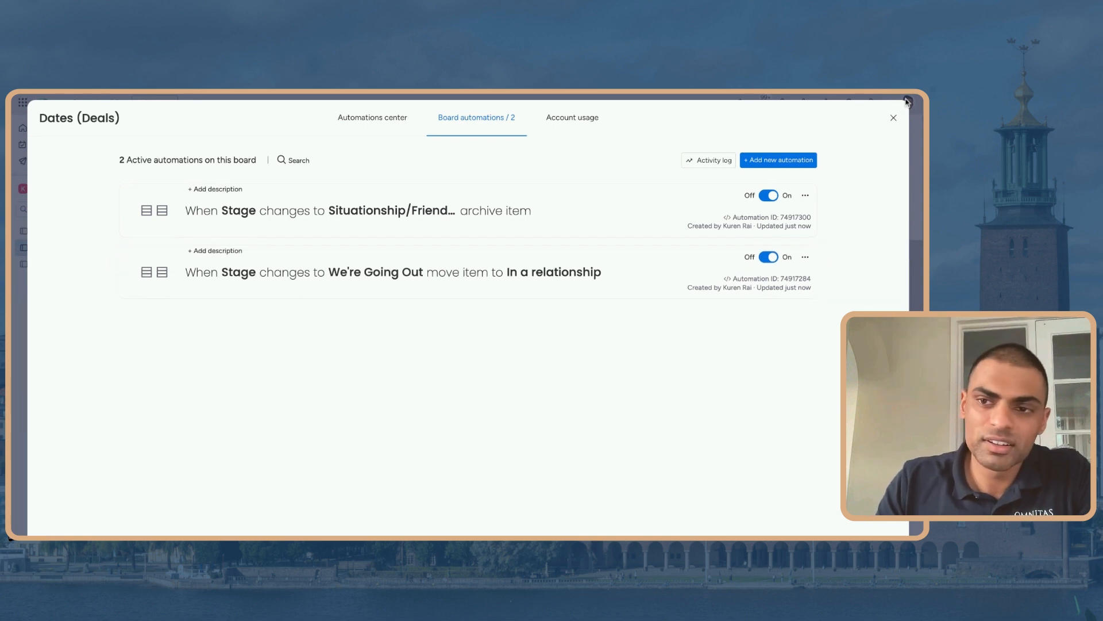
click(893, 118)
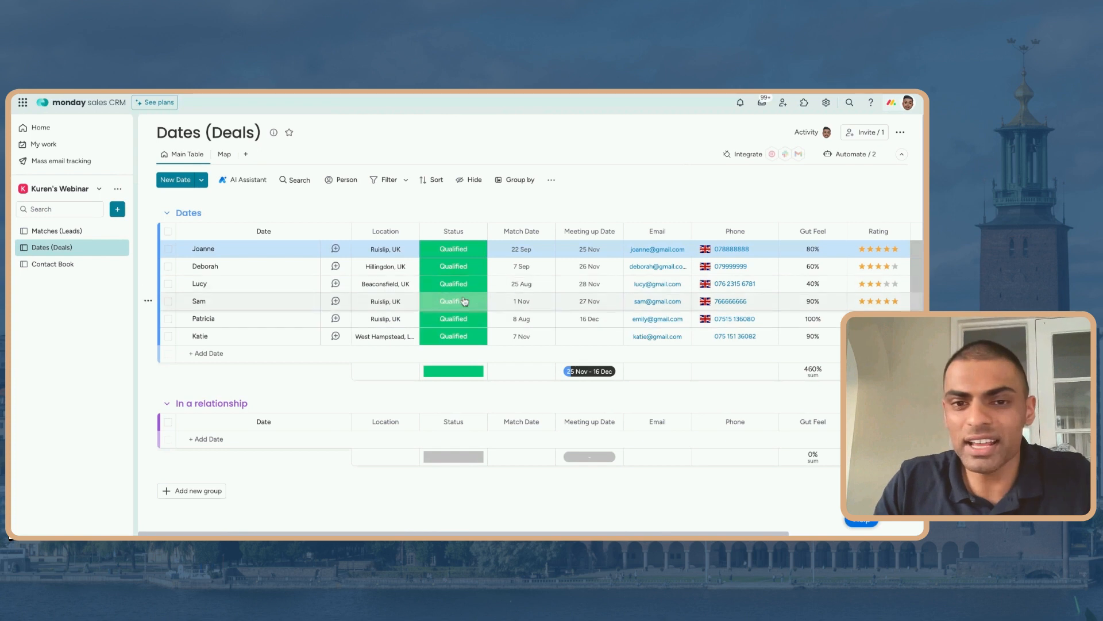
- Test the group-moving automation by setting the Stage of the West Hampstead date to We're Going Out
click(460, 338)
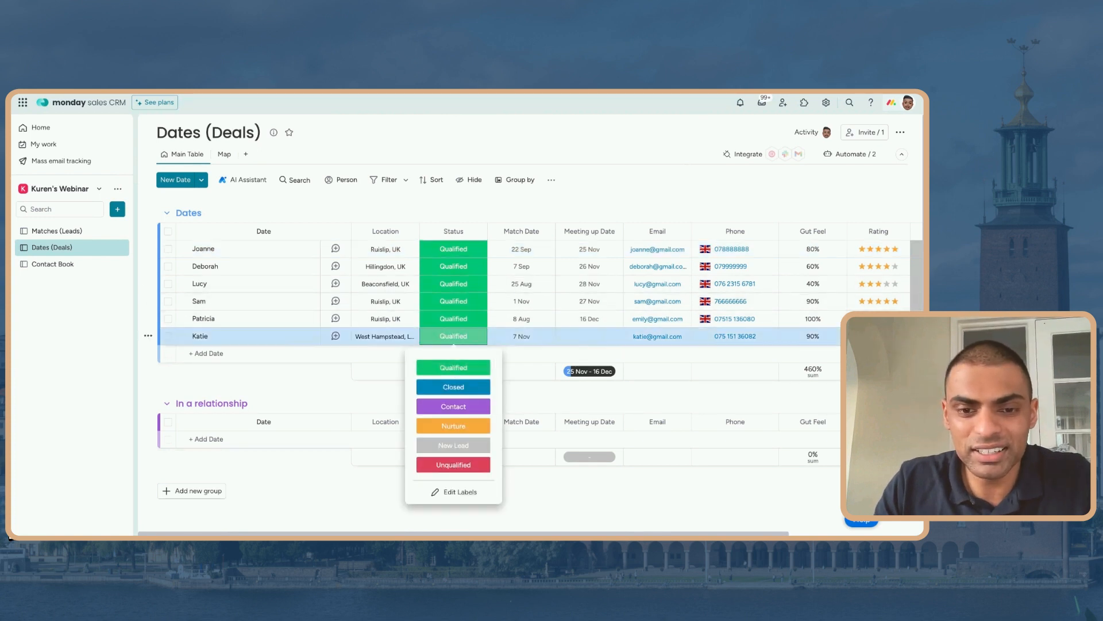
scroll(456, 367, right, 5)
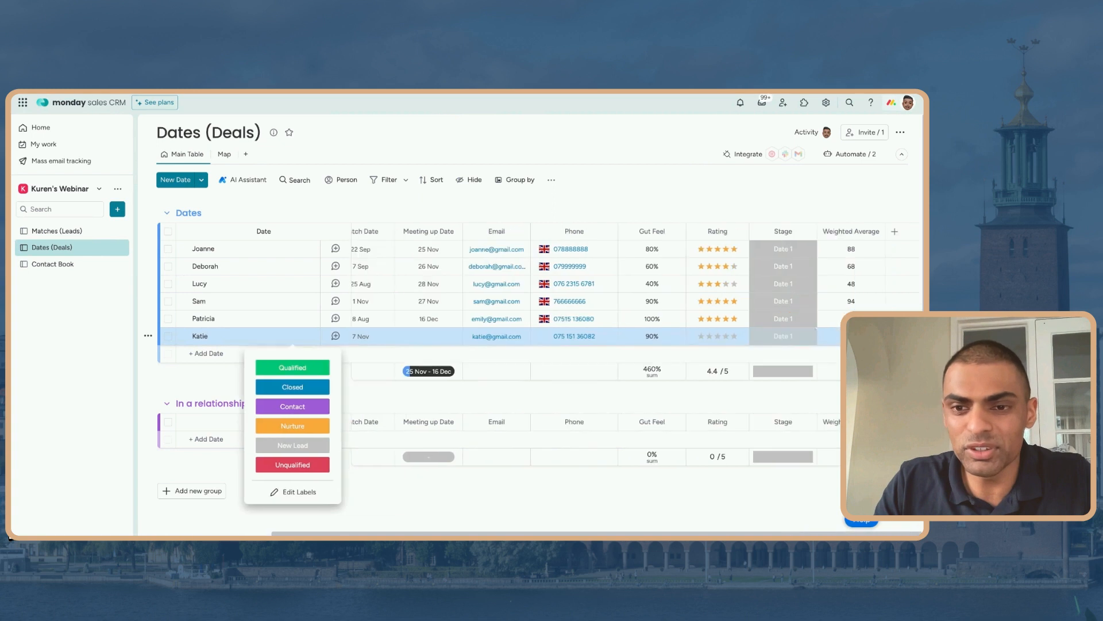
click(784, 339)
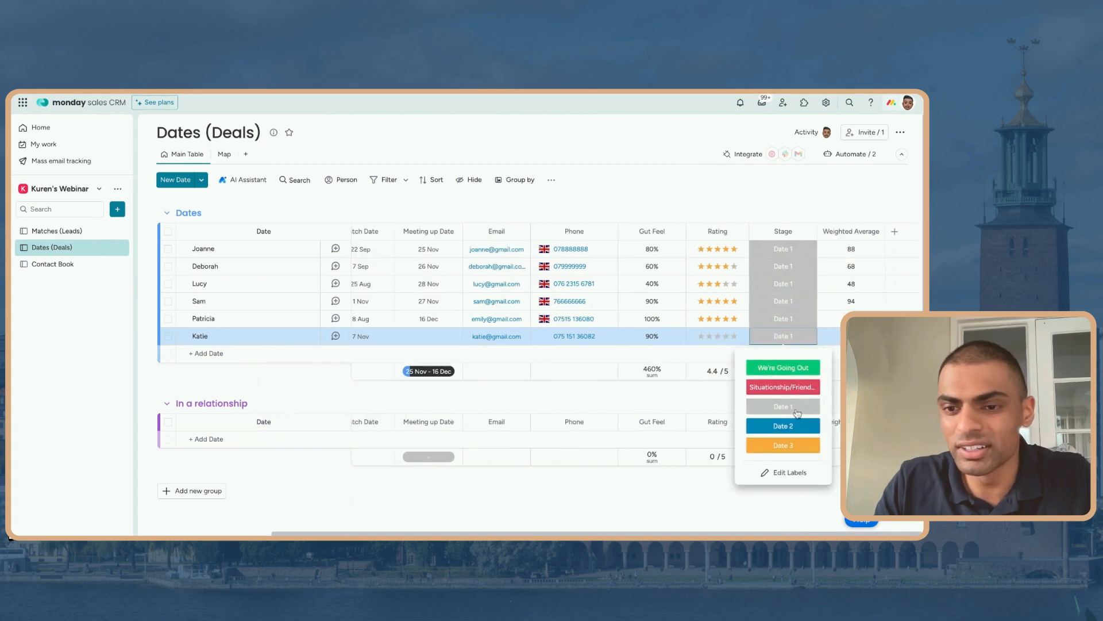
click(782, 367)
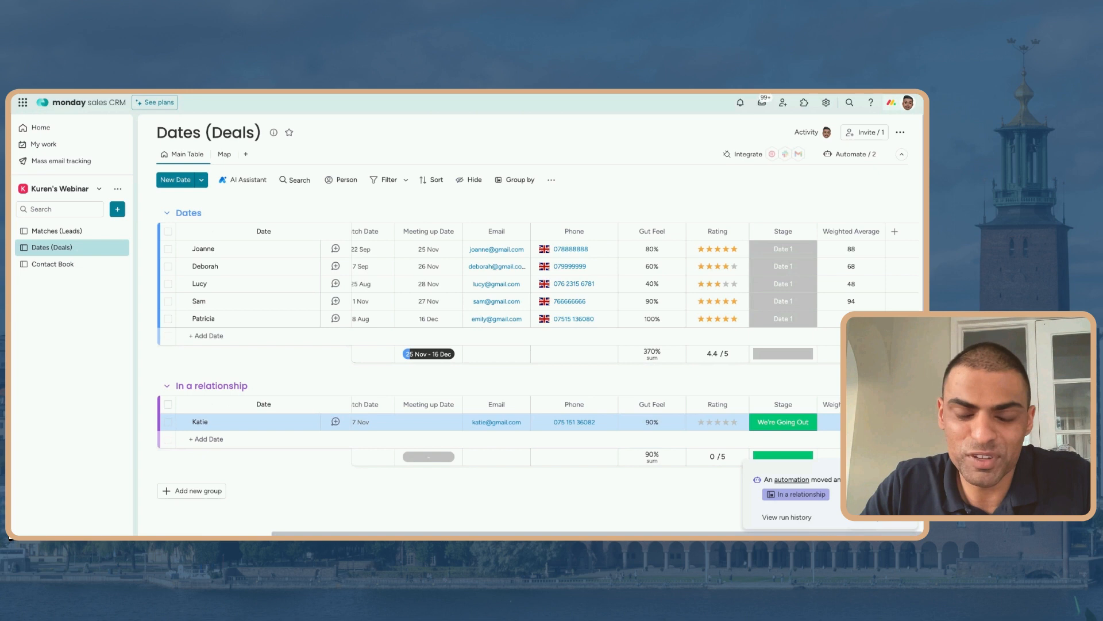
- Look through the Twilio call and SMS templates in the Integrations Center and return to the board
click(741, 153)
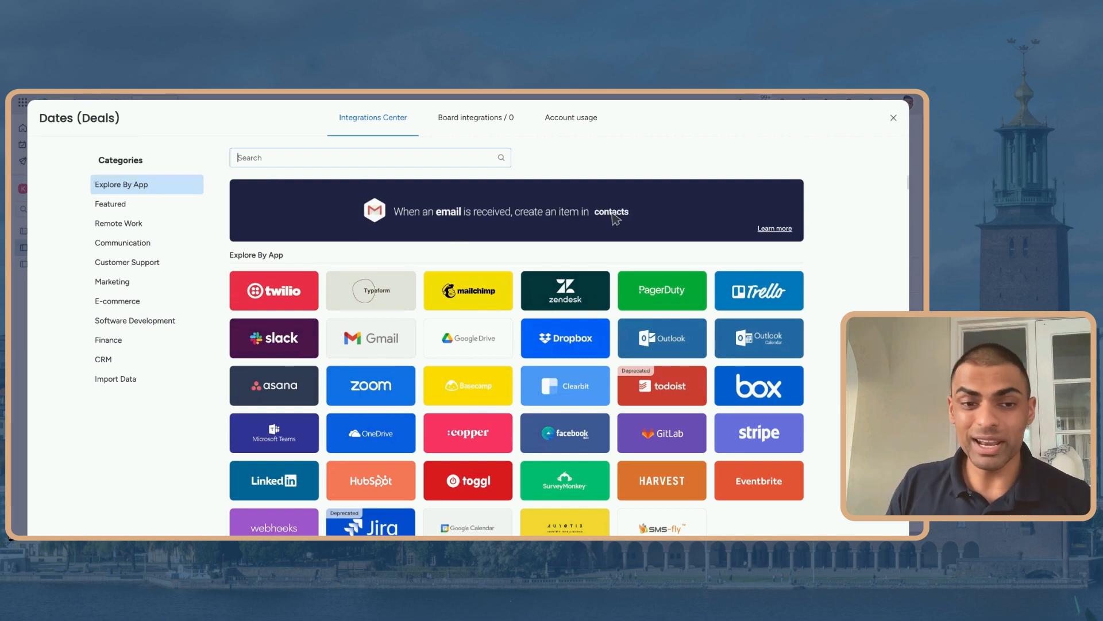
click(280, 287)
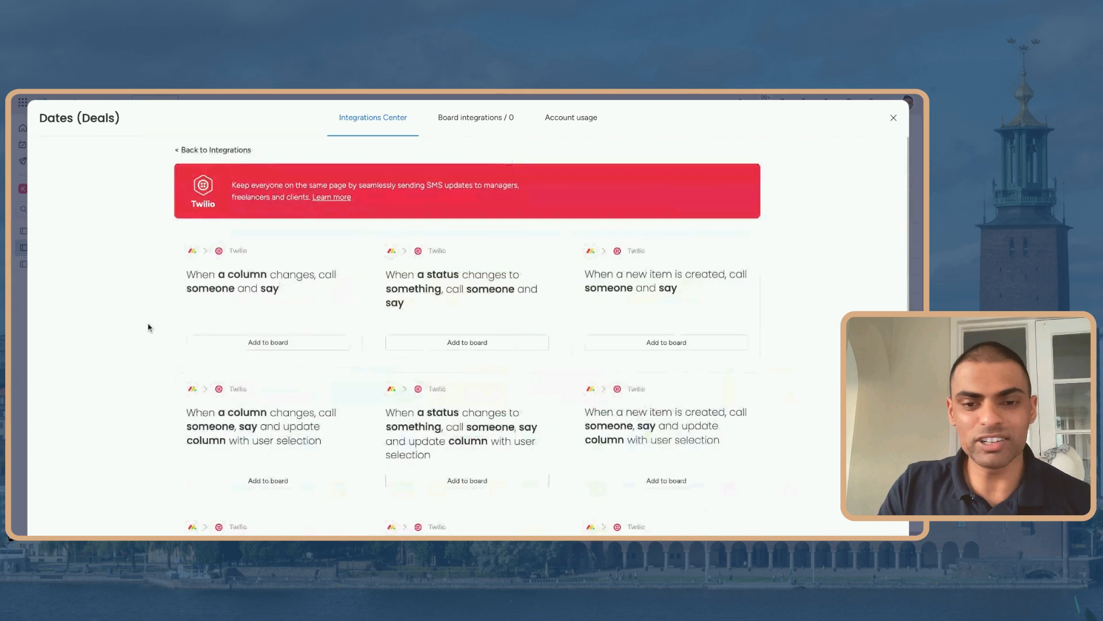
scroll(148, 328, down, 2)
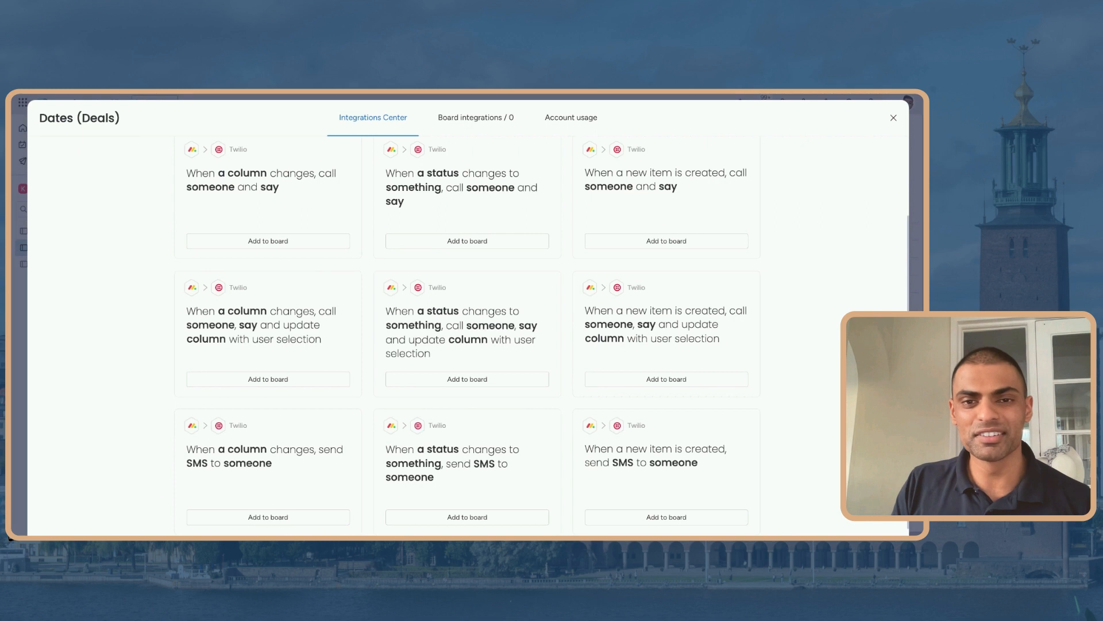
click(892, 123)
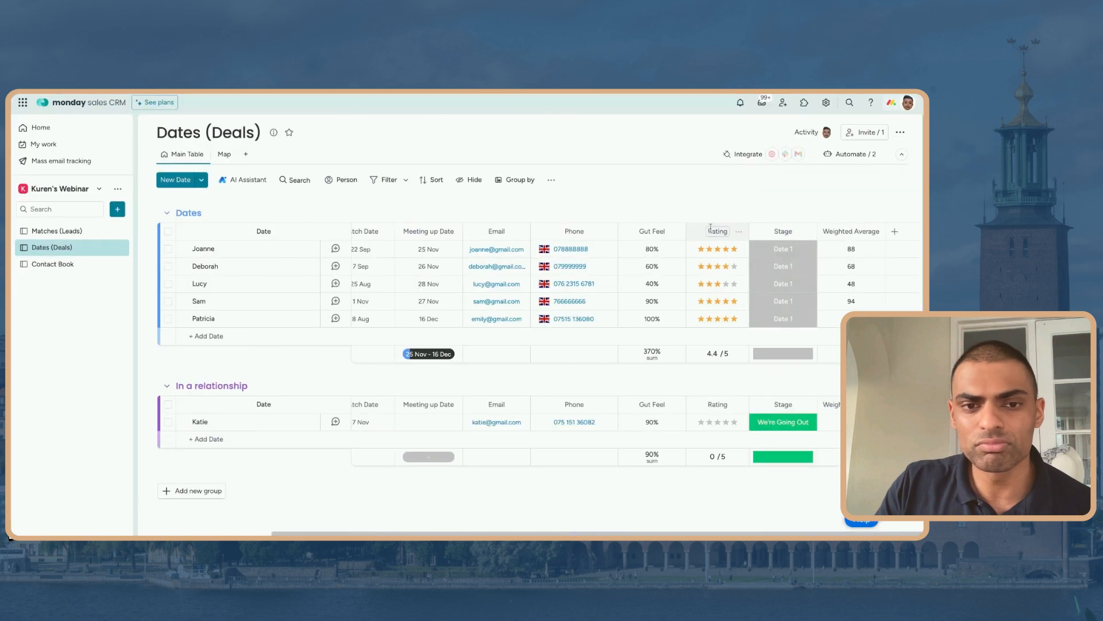